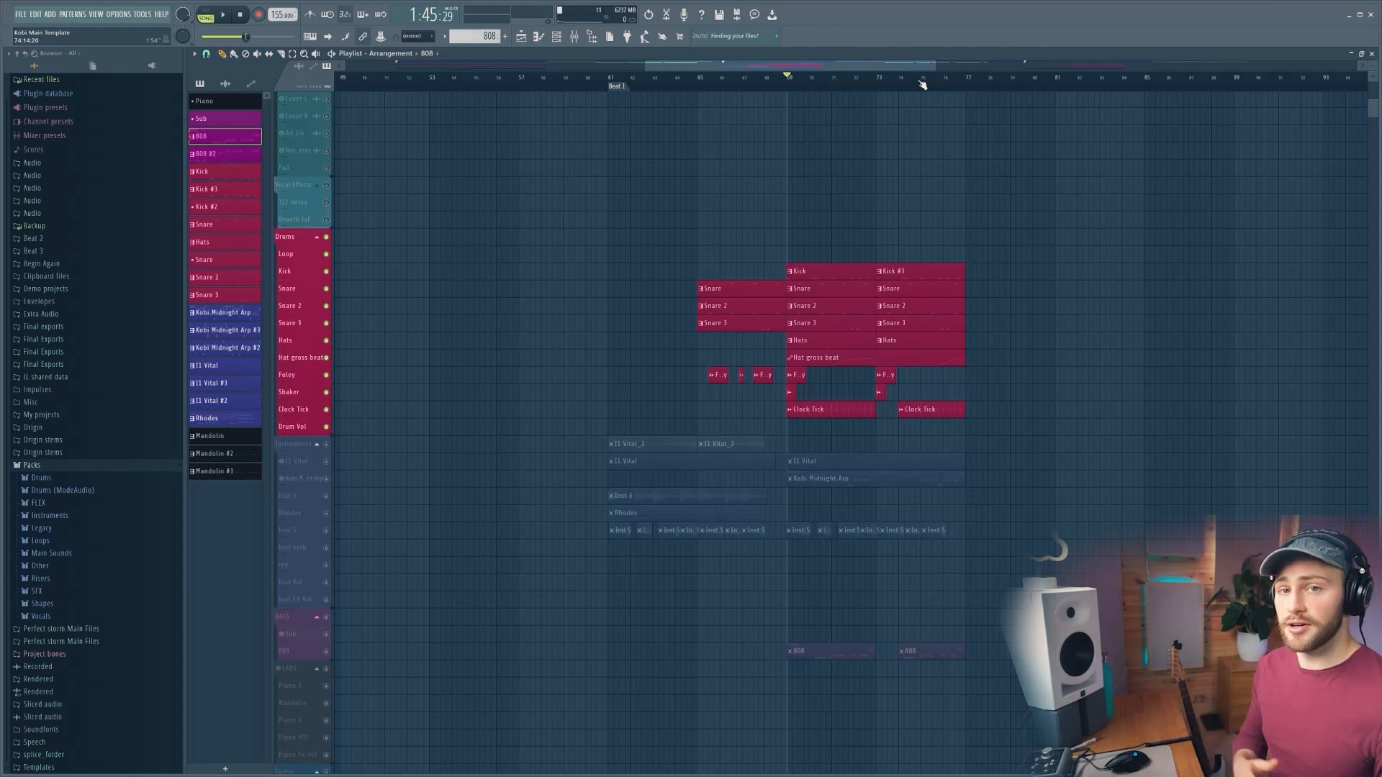
# Solo the Kick track in the Drums group and unmute the Snare and Snare 2 tracks for playback
pyautogui.scroll(2, 922, 84)
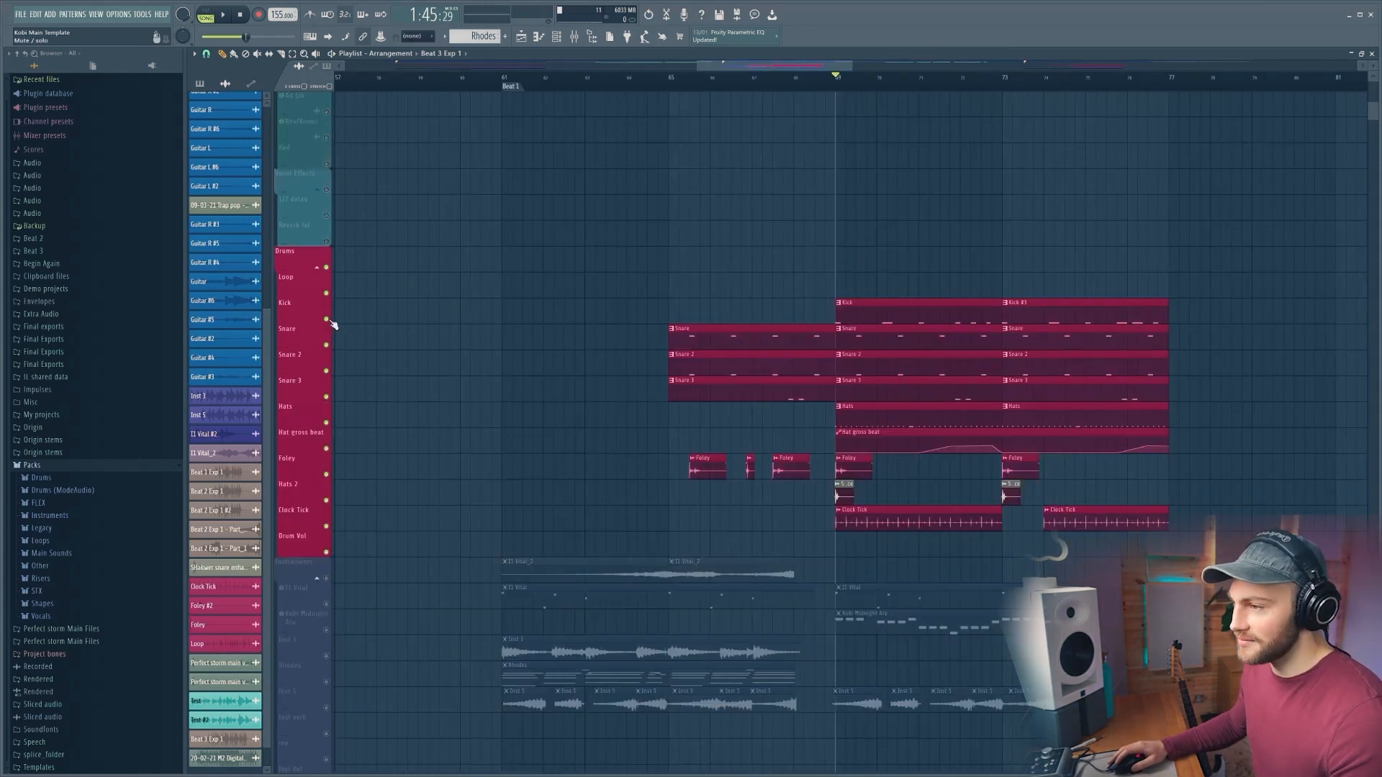
pyautogui.rightClick(330, 321)
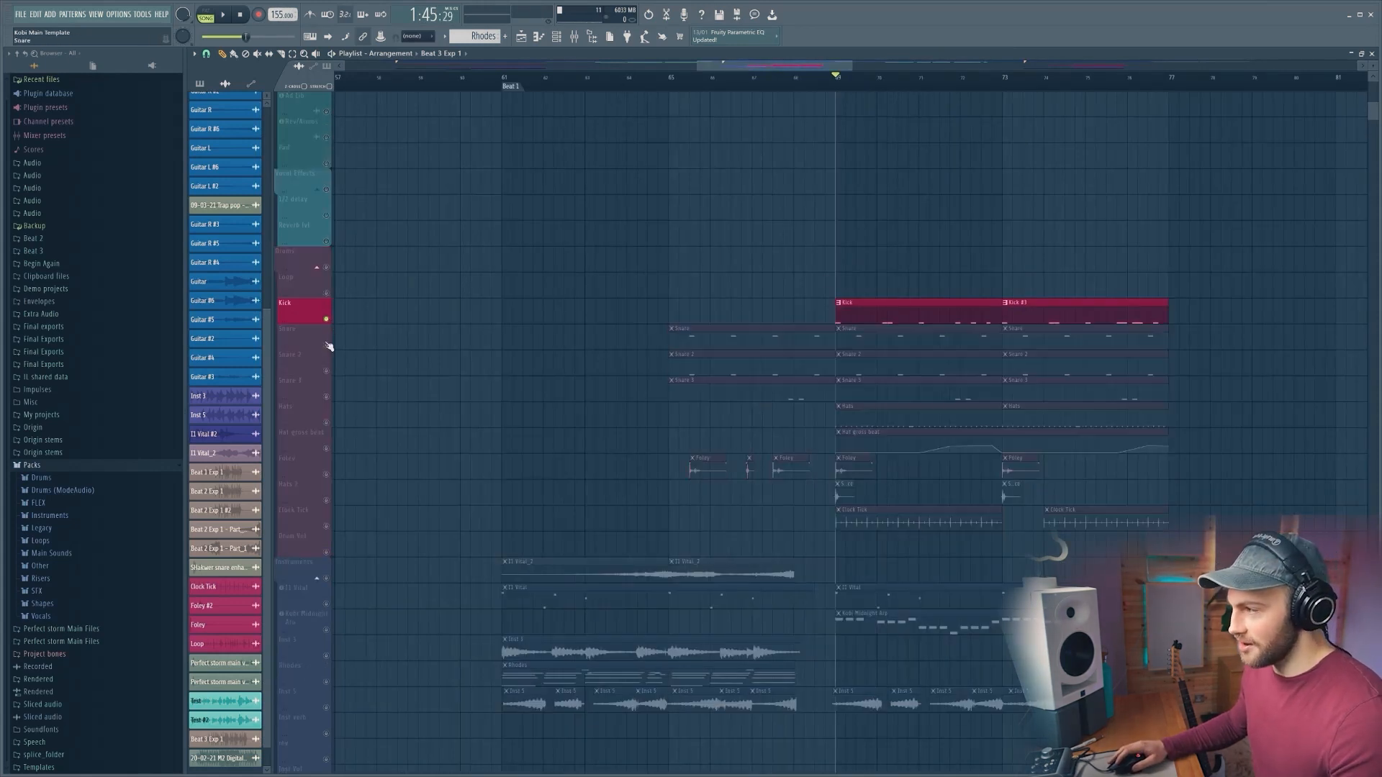
pyautogui.click(328, 346)
pyautogui.press('space')
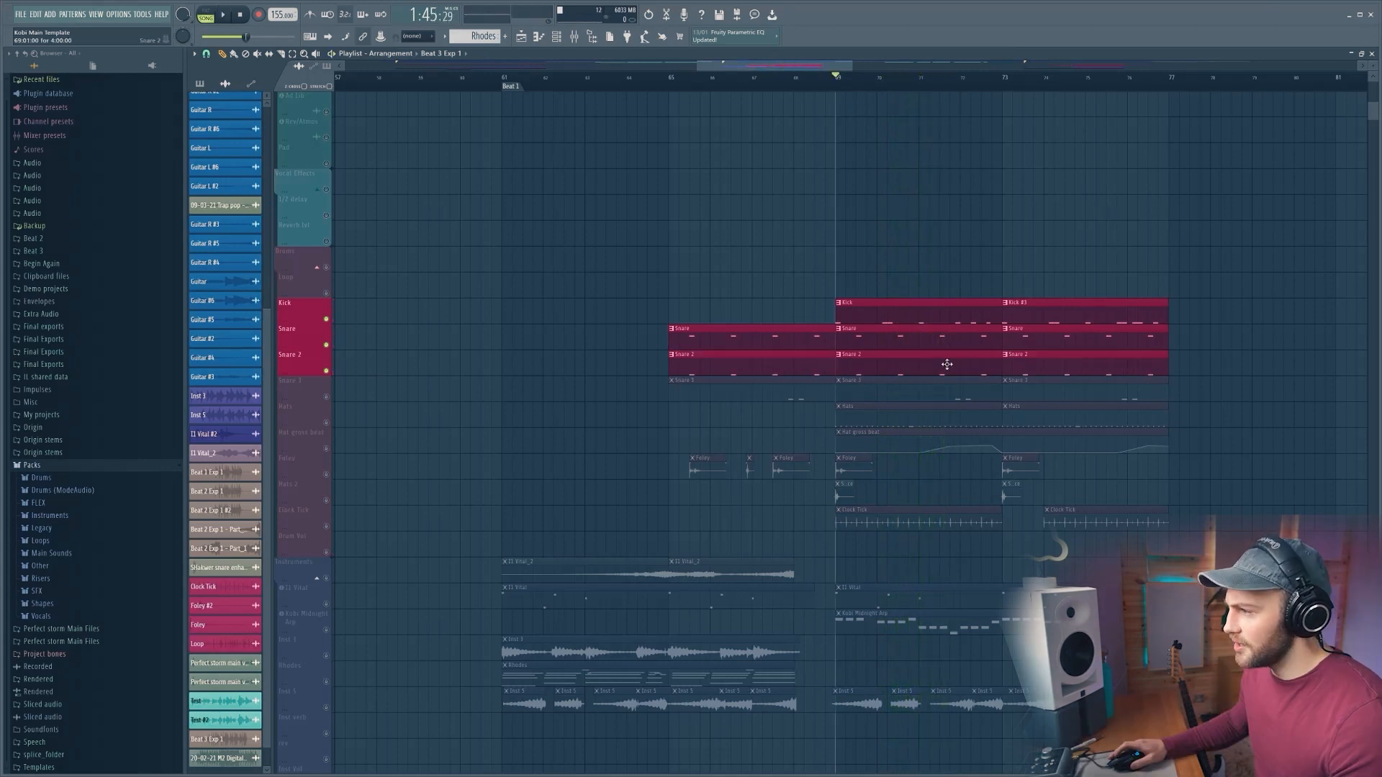
# Unmute the Snare 3 track and play it together with the kick and the other snare layers from bar 69
pyautogui.scroll(1, 947, 365)
pyautogui.scroll(1, 1036, 86)
pyautogui.scroll(2, 1036, 86)
pyautogui.press('space')
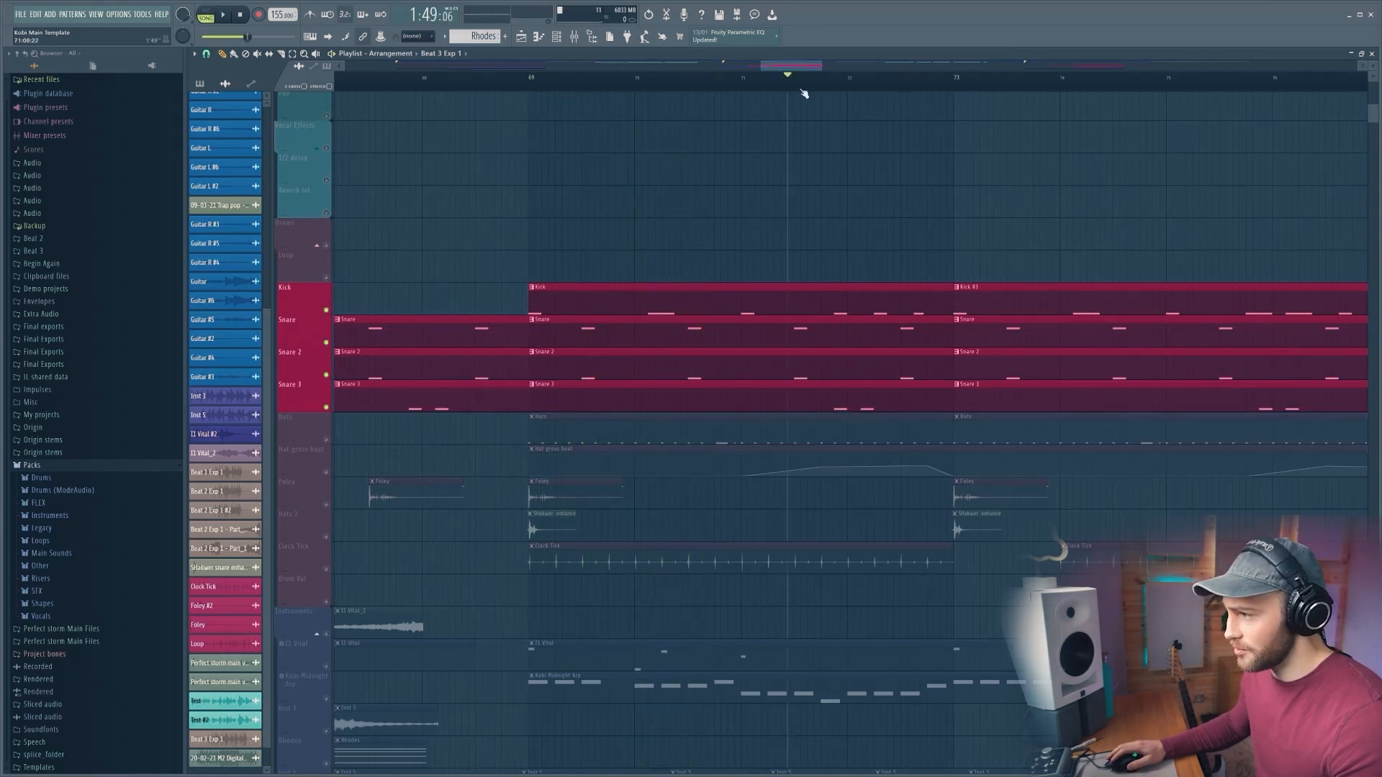
# Play the kick and snares with the Hats and Hat gross beat tracks from bar 69 and select the DRUMS mixer track
pyautogui.press('space')
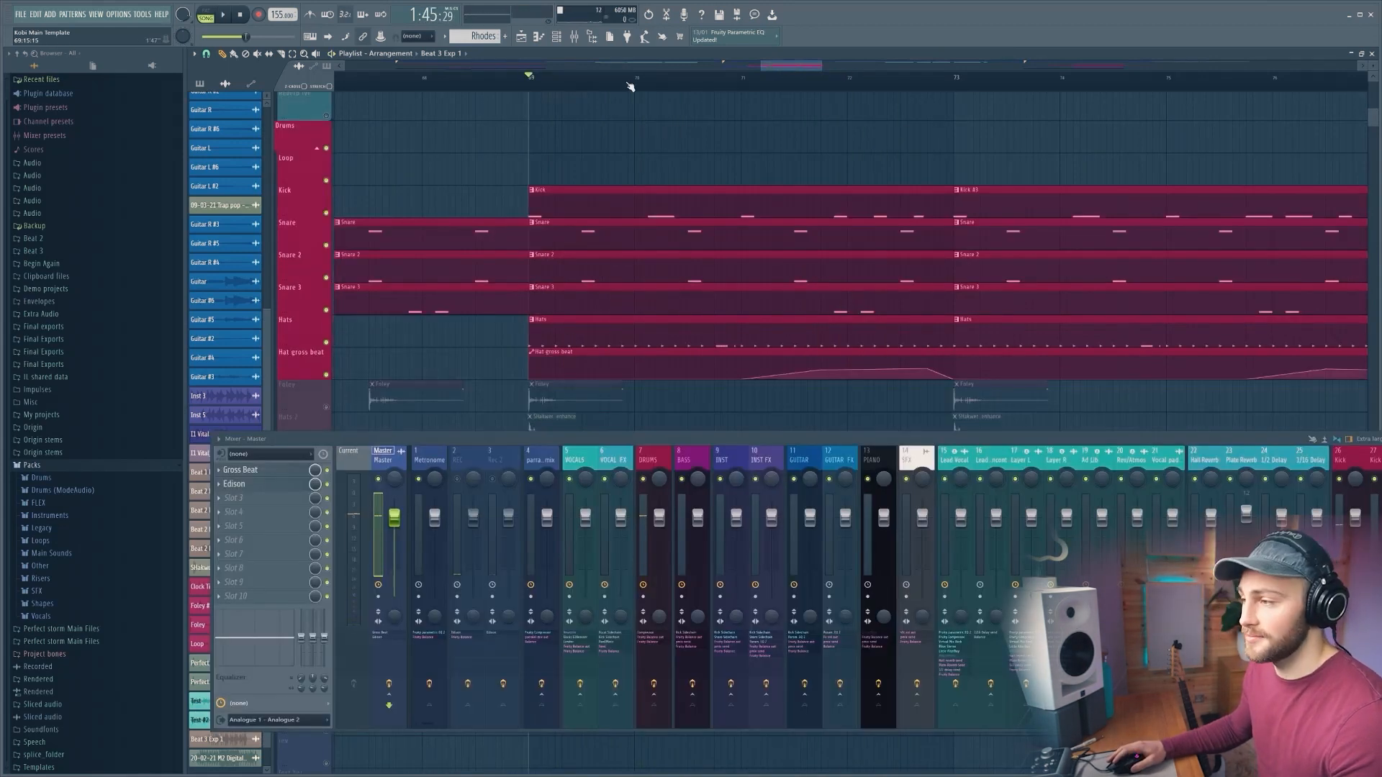
pyautogui.press('space')
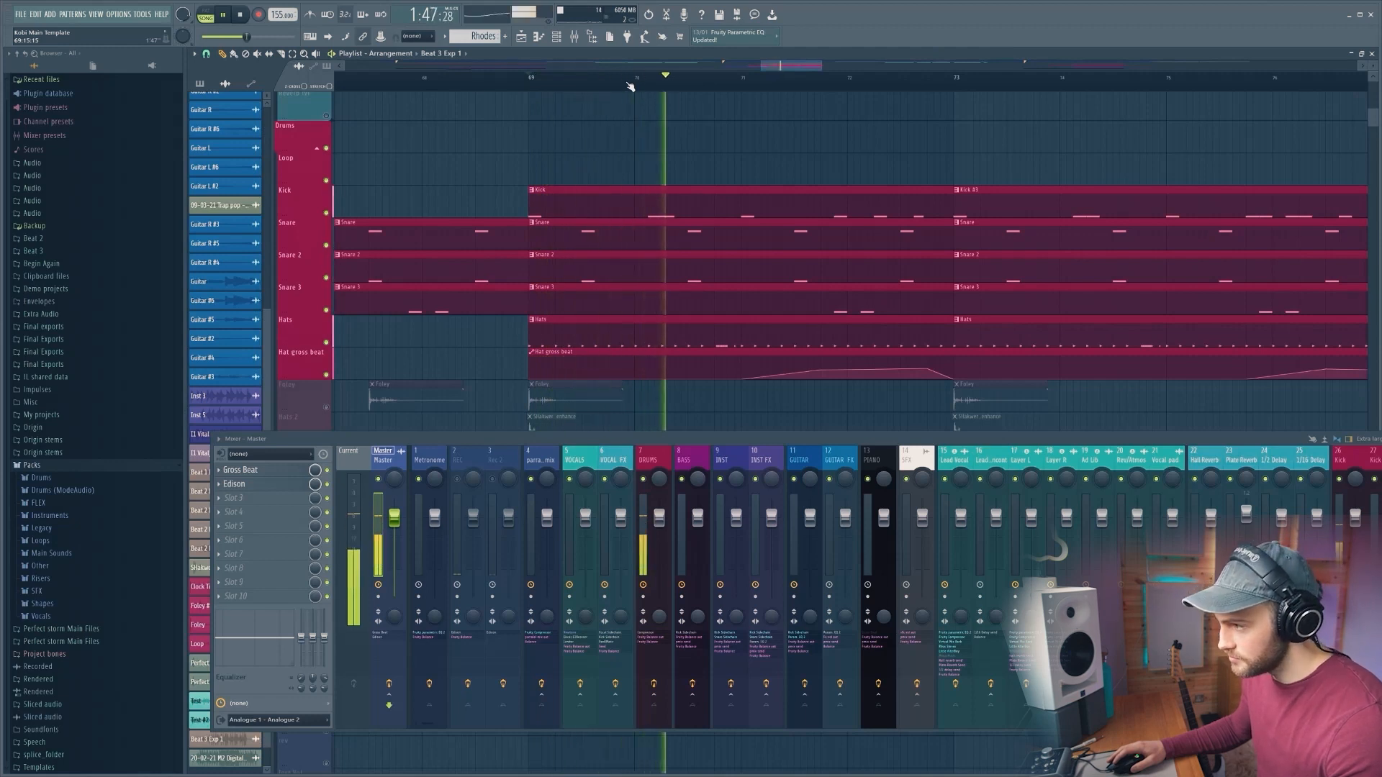
pyautogui.press('space')
pyautogui.click(652, 460)
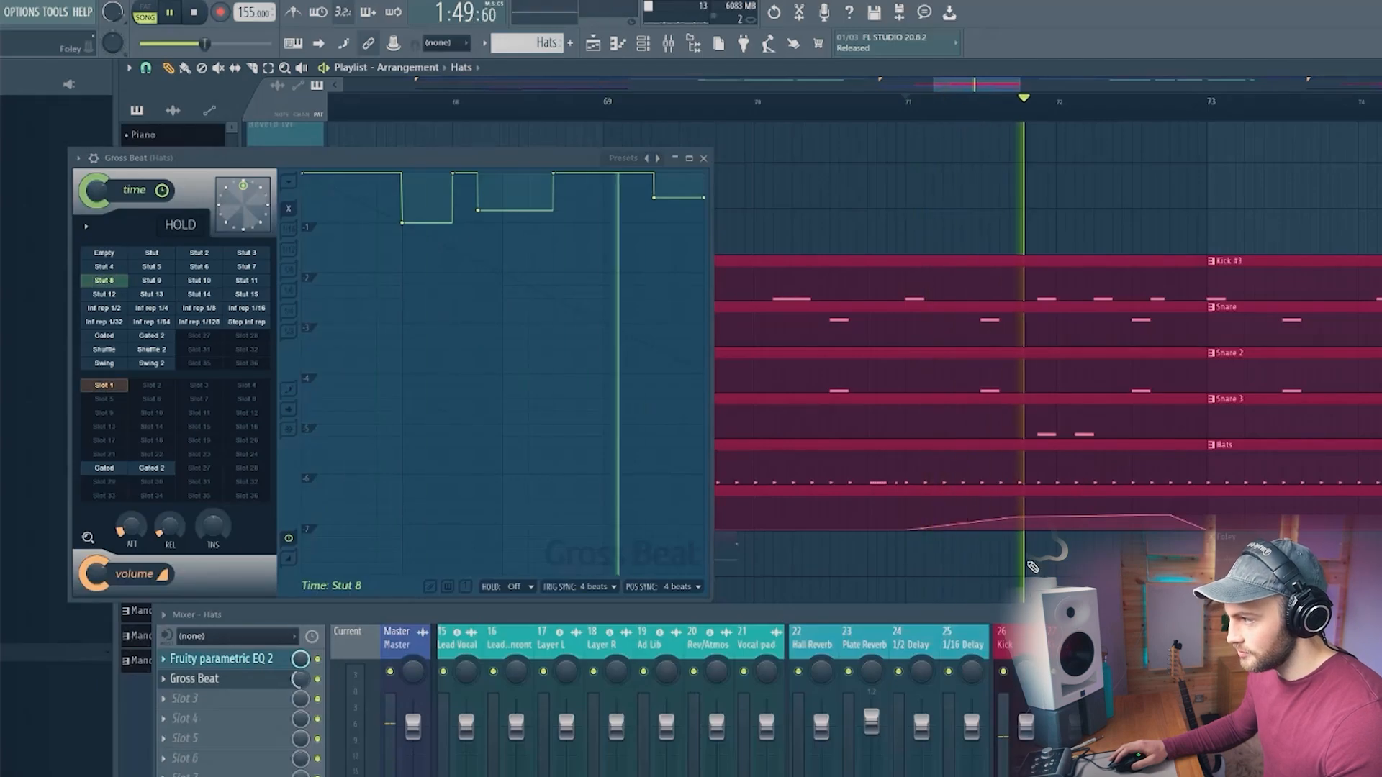
# Switch the hats' Gross Beat time slot to Stut 11, play it back, and close the Gross Beat window
pyautogui.press('space')
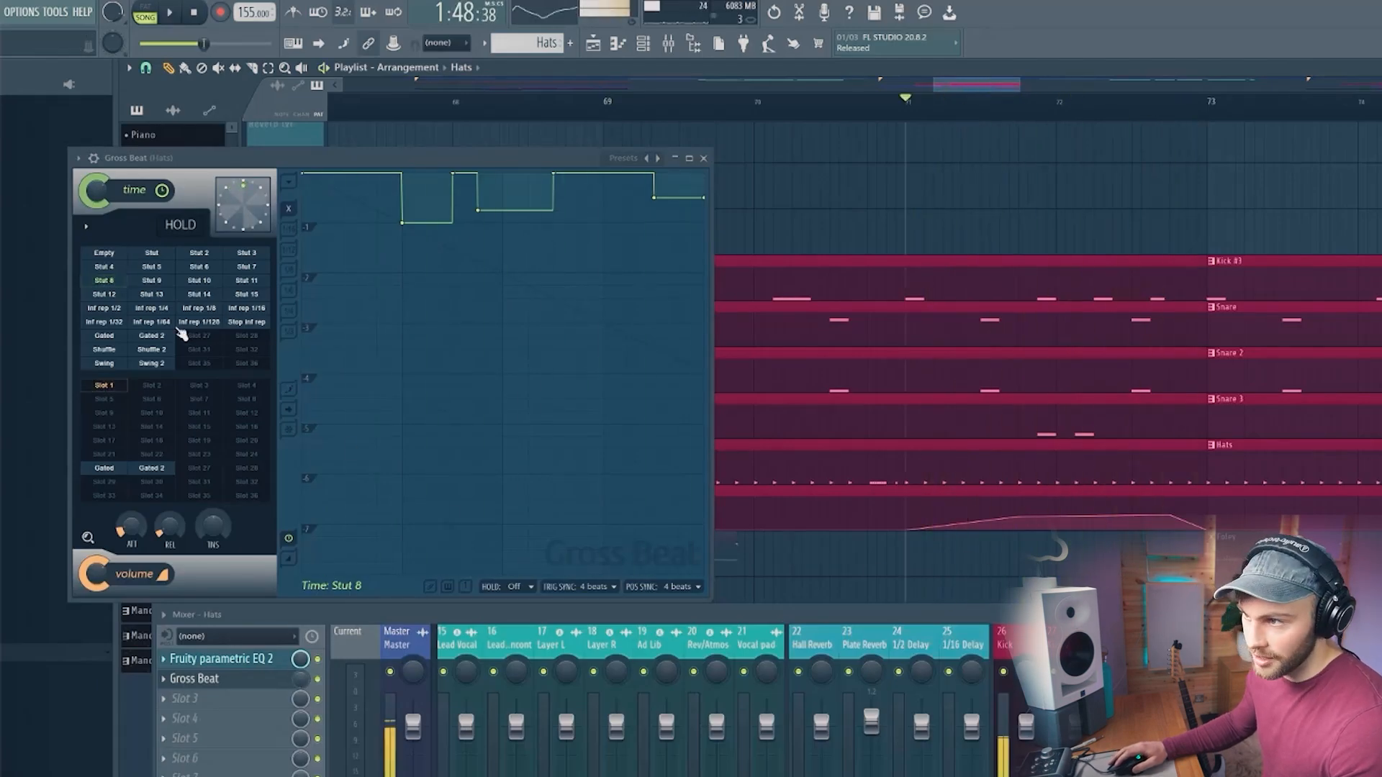
pyautogui.click(224, 268)
pyautogui.press('space')
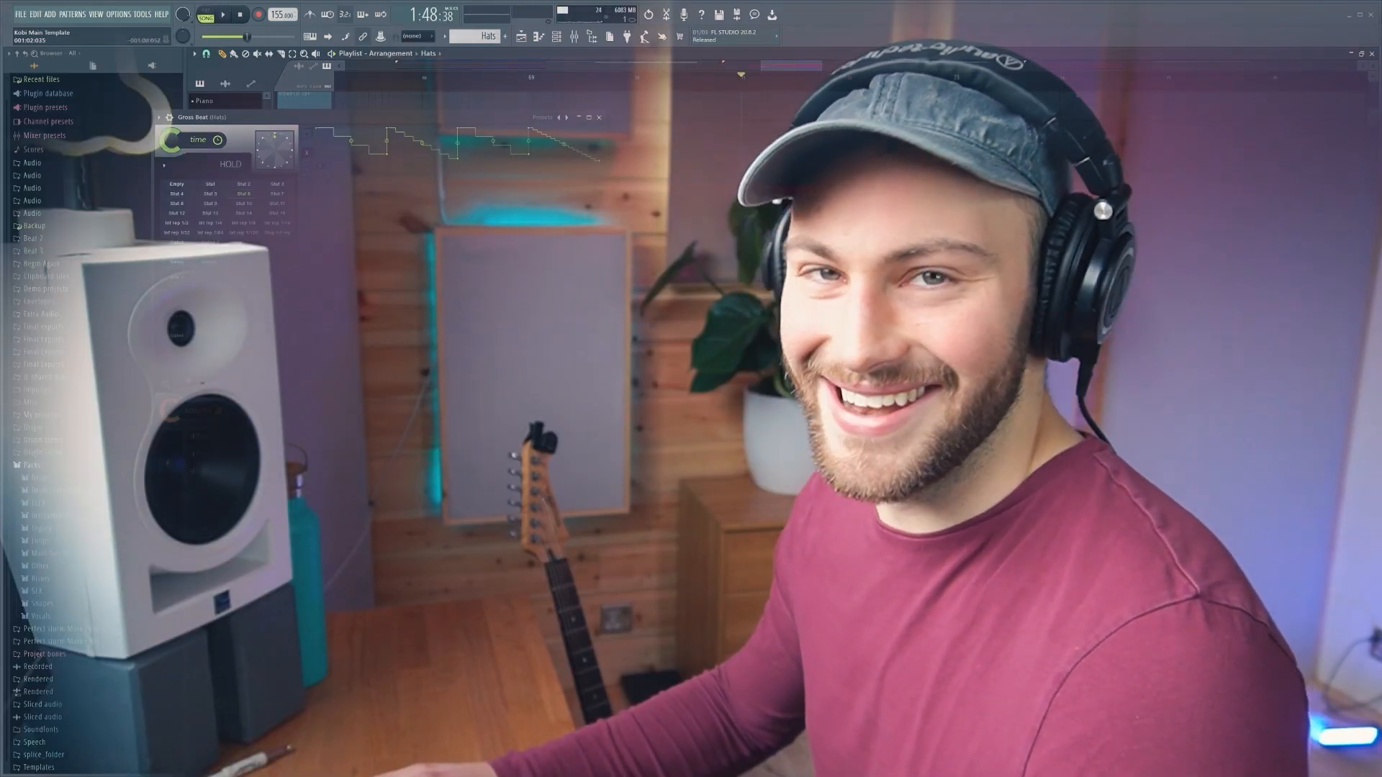
pyautogui.press('space')
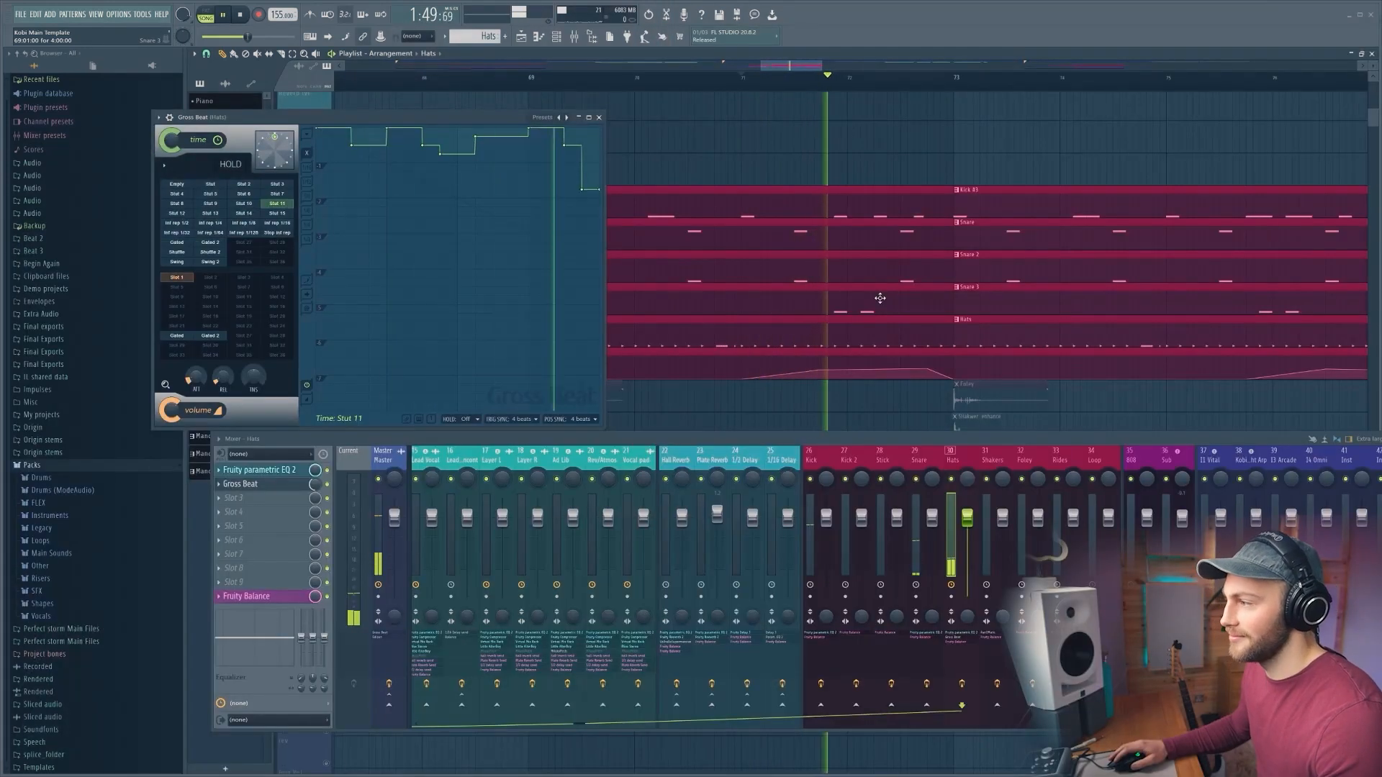
pyautogui.press('space')
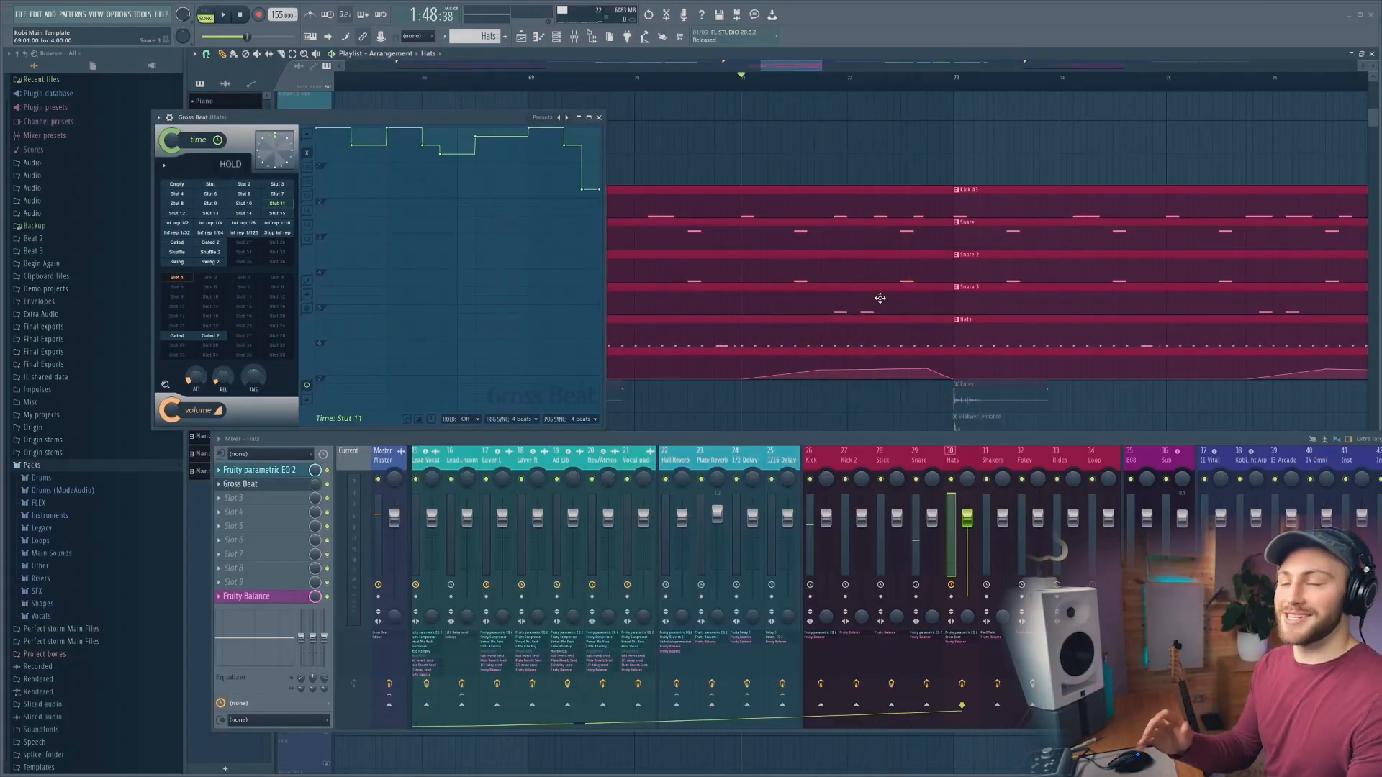
pyautogui.click(600, 119)
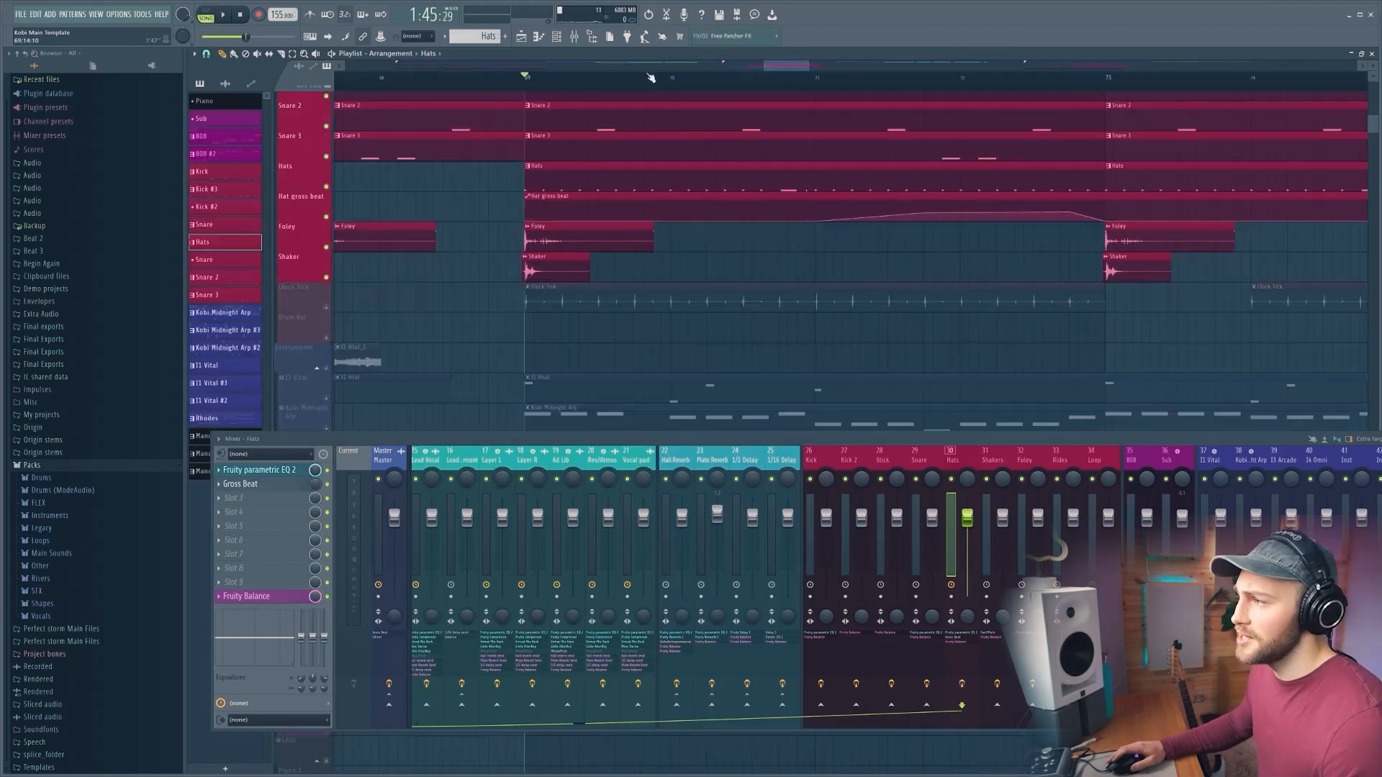
# Play the drums with the Foley and Shaker tracks, moving the playhead to bar 73
pyautogui.scroll(-4, 653, 80)
pyautogui.press('space')
pyautogui.click(831, 77)
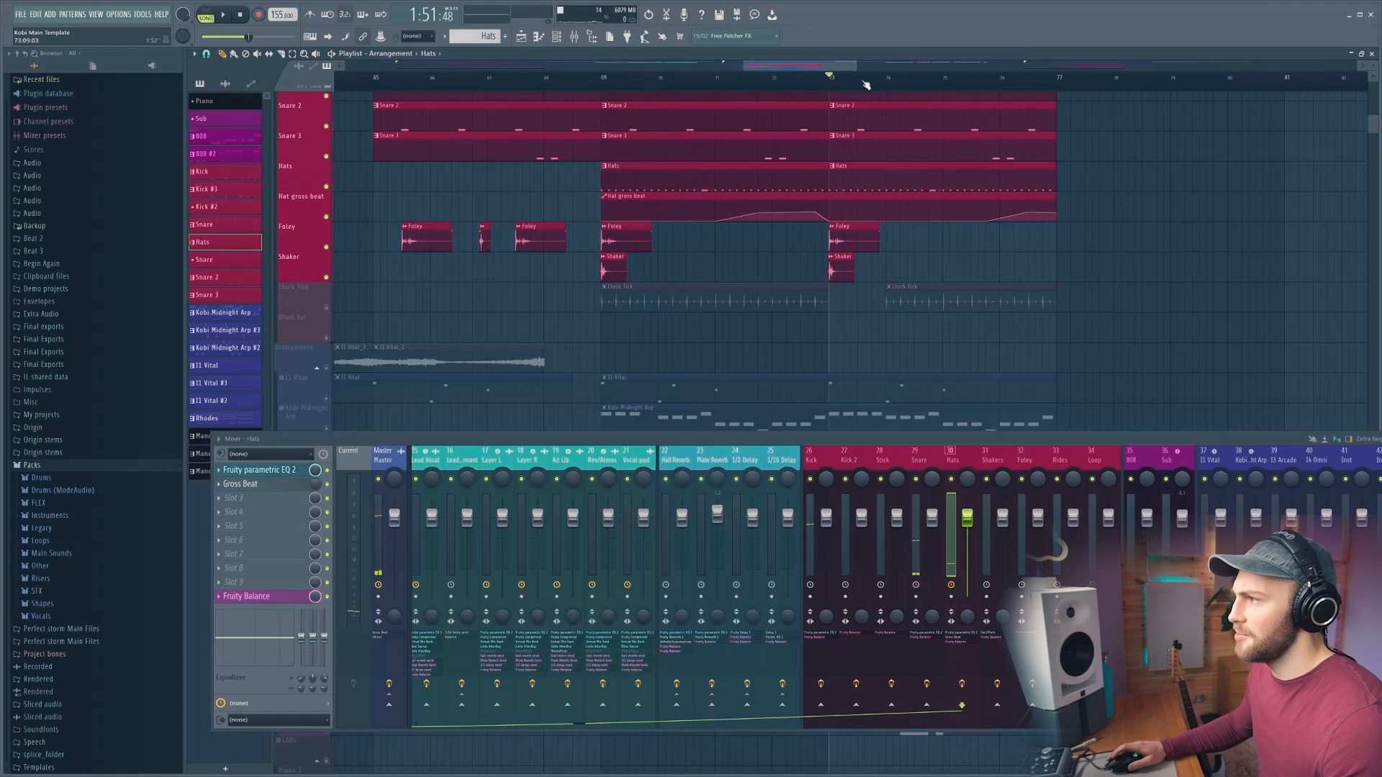
pyautogui.scroll(4, 882, 83)
pyautogui.press('space')
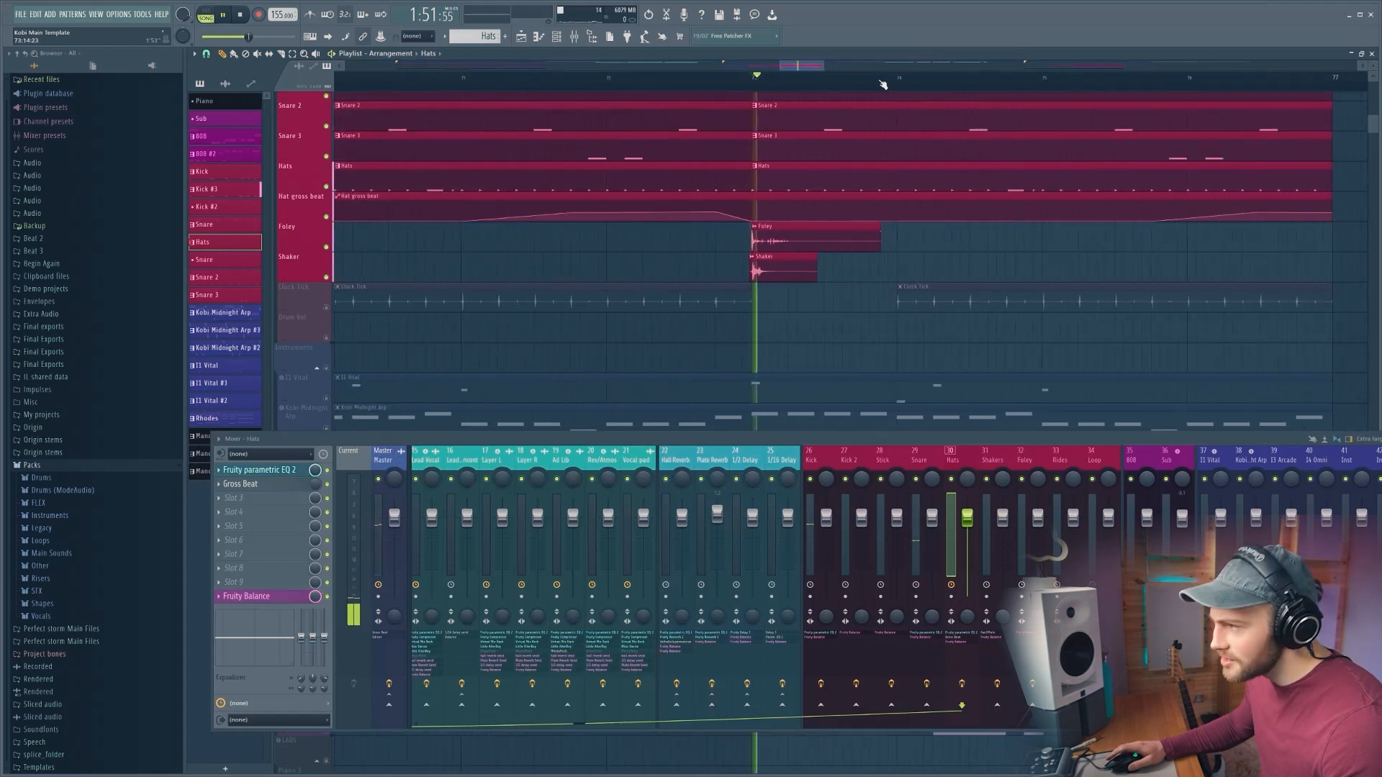
# Isolate the Foley and Shaker tracks and play their clips from bar 73
pyautogui.click(326, 277)
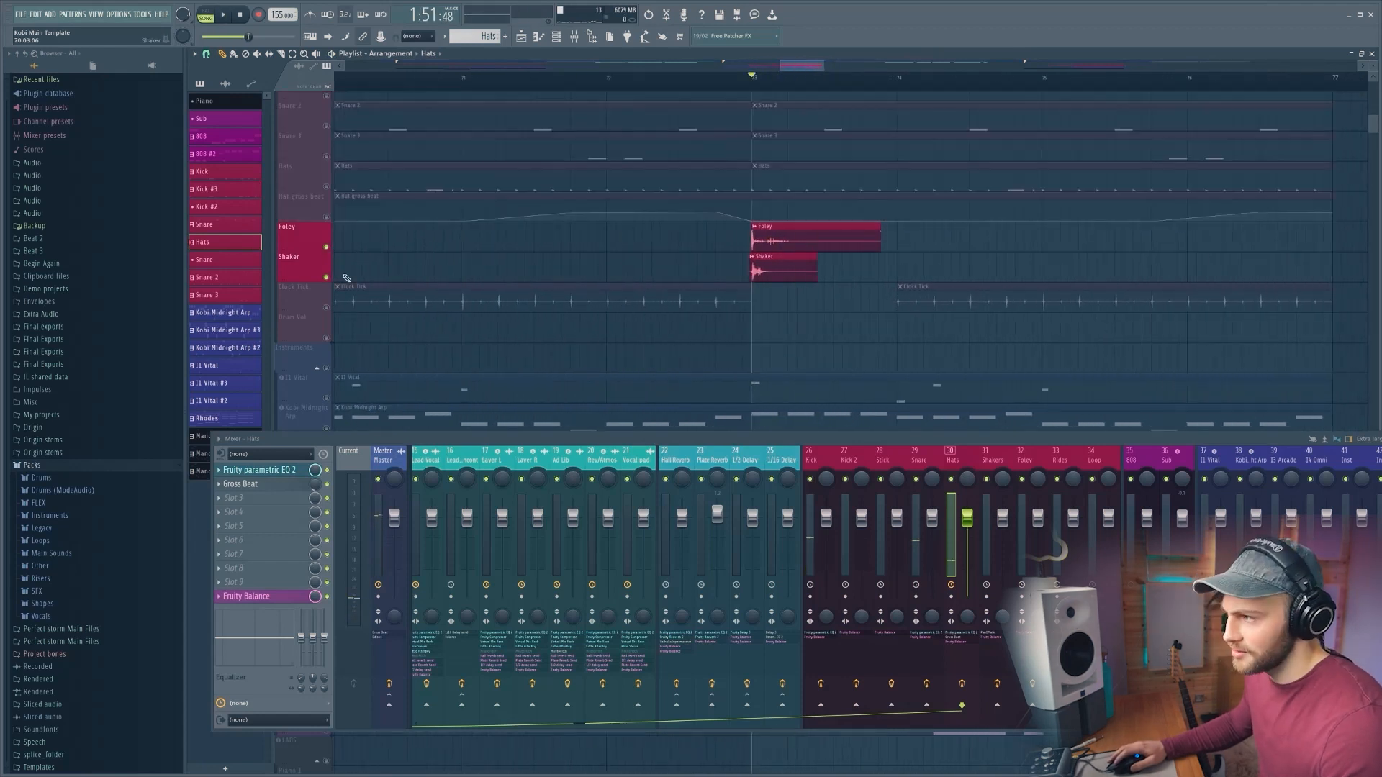
pyautogui.press('space')
pyautogui.press('space')
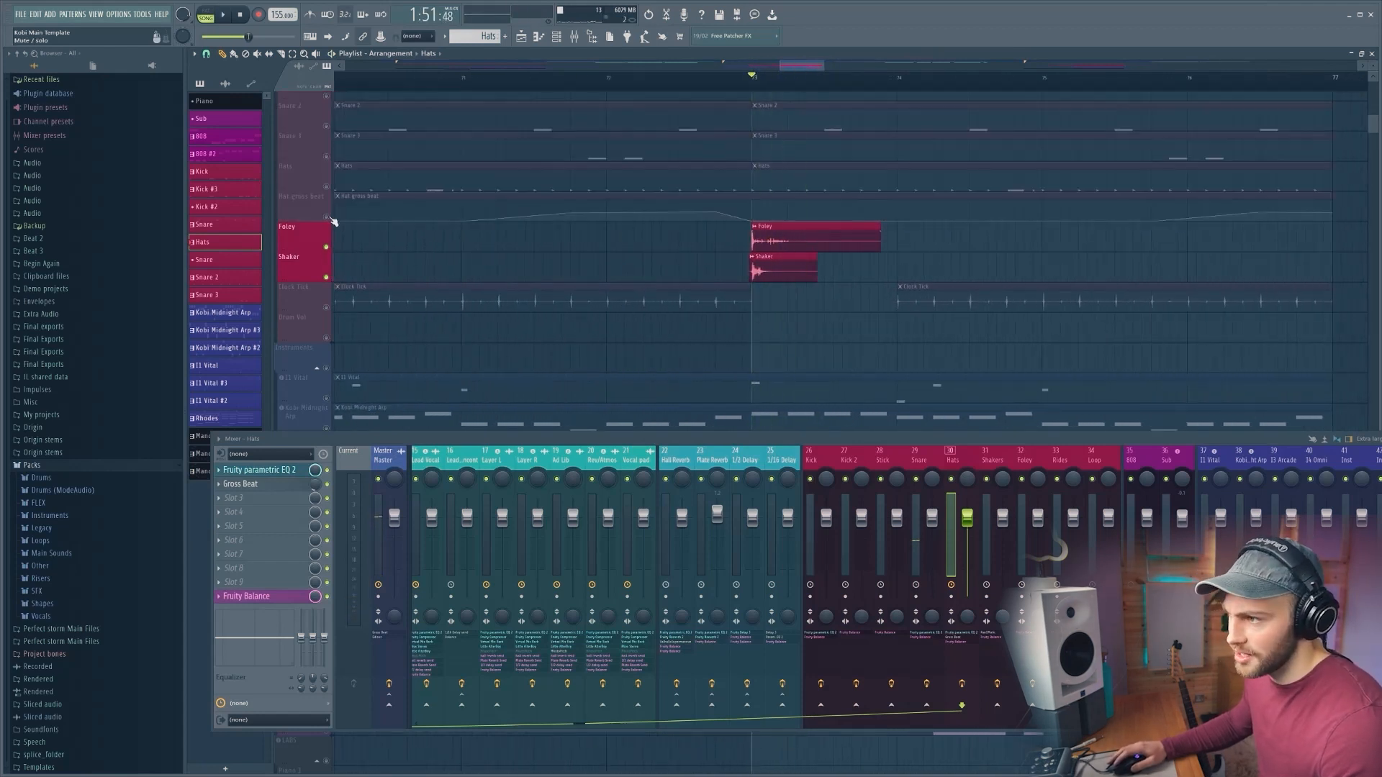
# Unmute all the drum tracks, including Clock Tick, and play the full drum arrangement from bar 73
pyautogui.scroll(5, 329, 189)
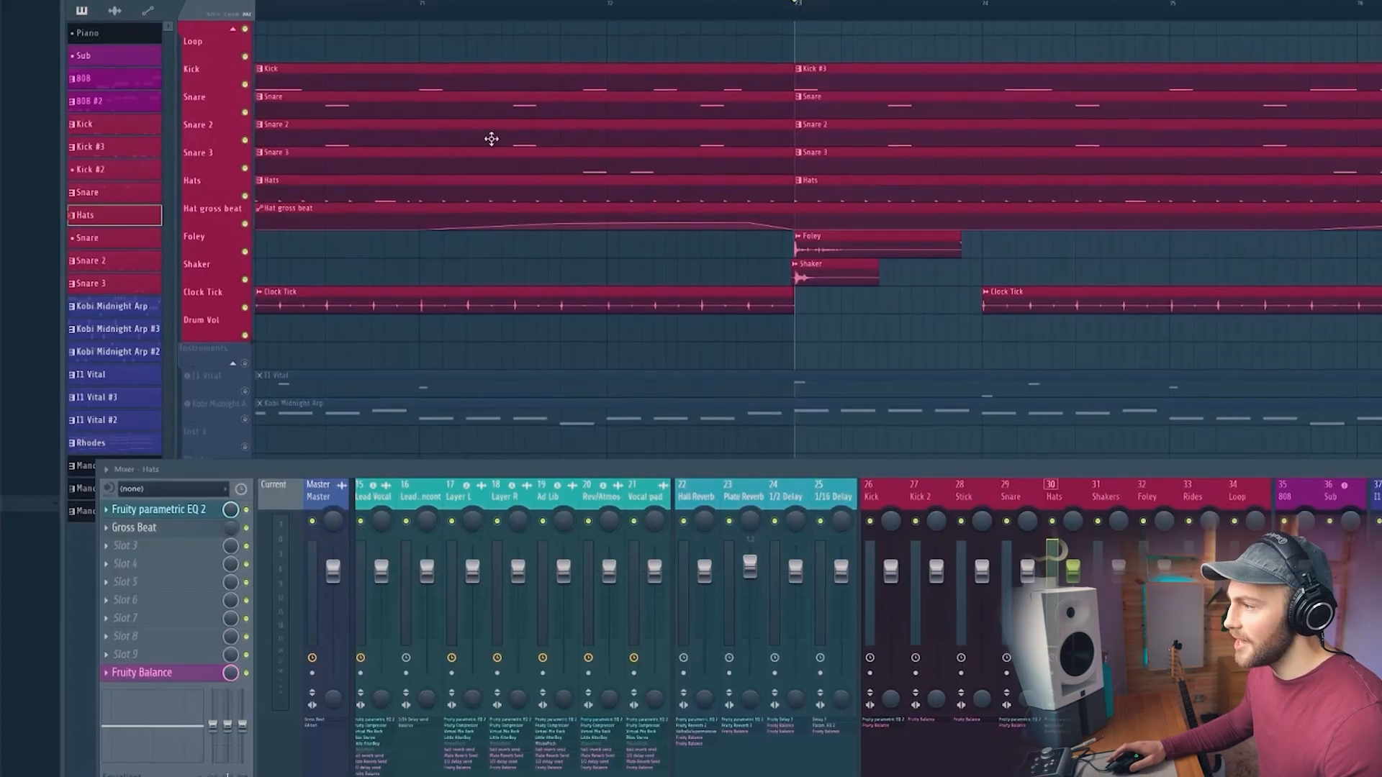
pyautogui.press('space')
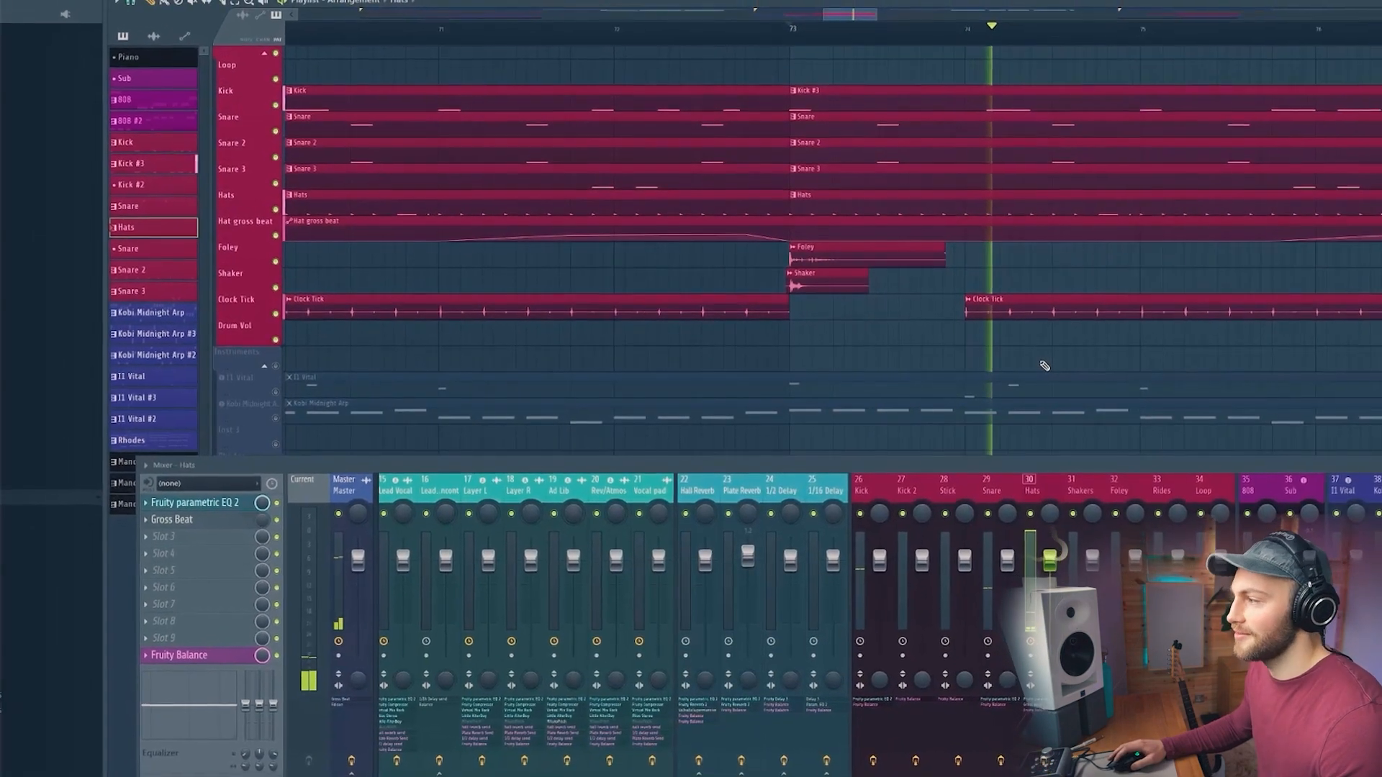
pyautogui.scroll(-5, 949, 38)
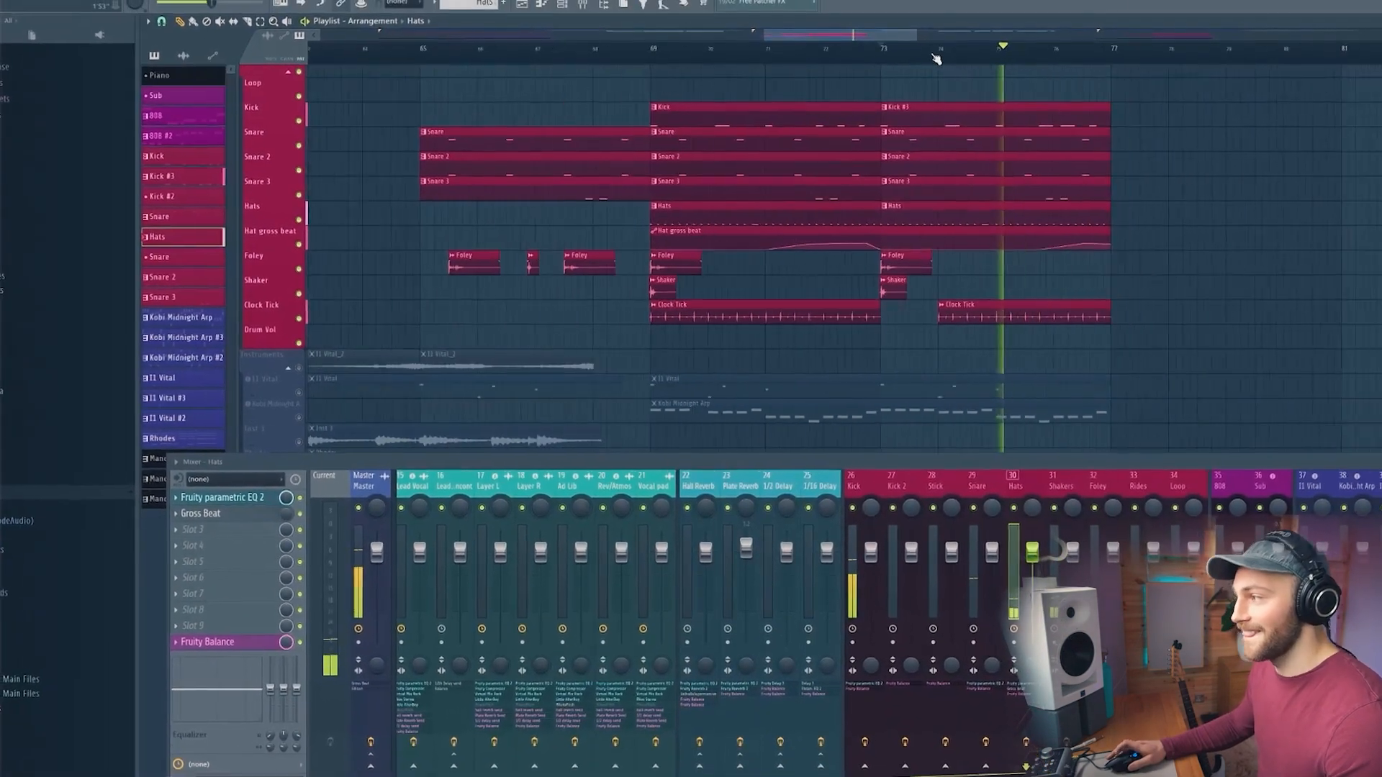
# Solo the Loop track and listen to its clips across the Beat 3 section
pyautogui.scroll(-3, 930, 66)
pyautogui.scroll(3, 1013, 76)
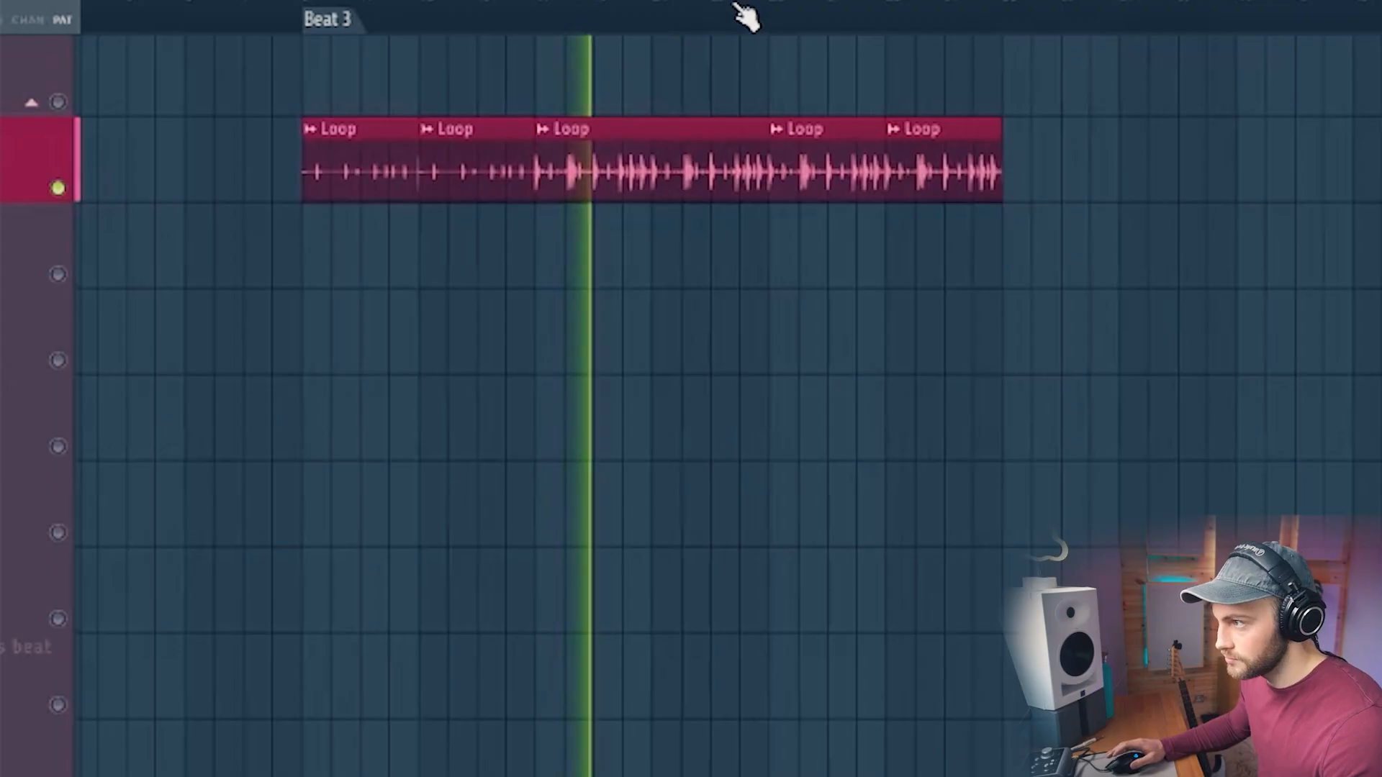
pyautogui.scroll(2, 743, 13)
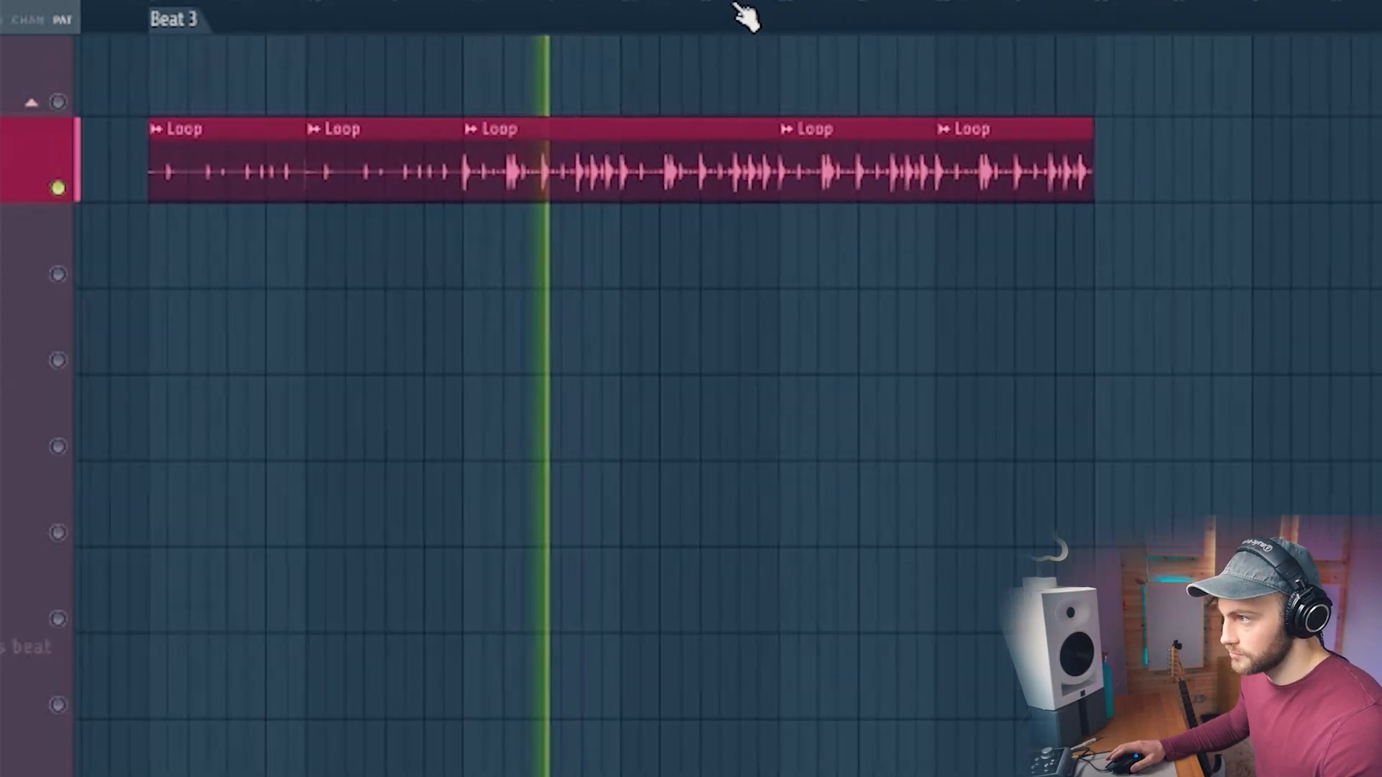
pyautogui.scroll(-1, 743, 13)
pyautogui.scroll(-3, 742, 14)
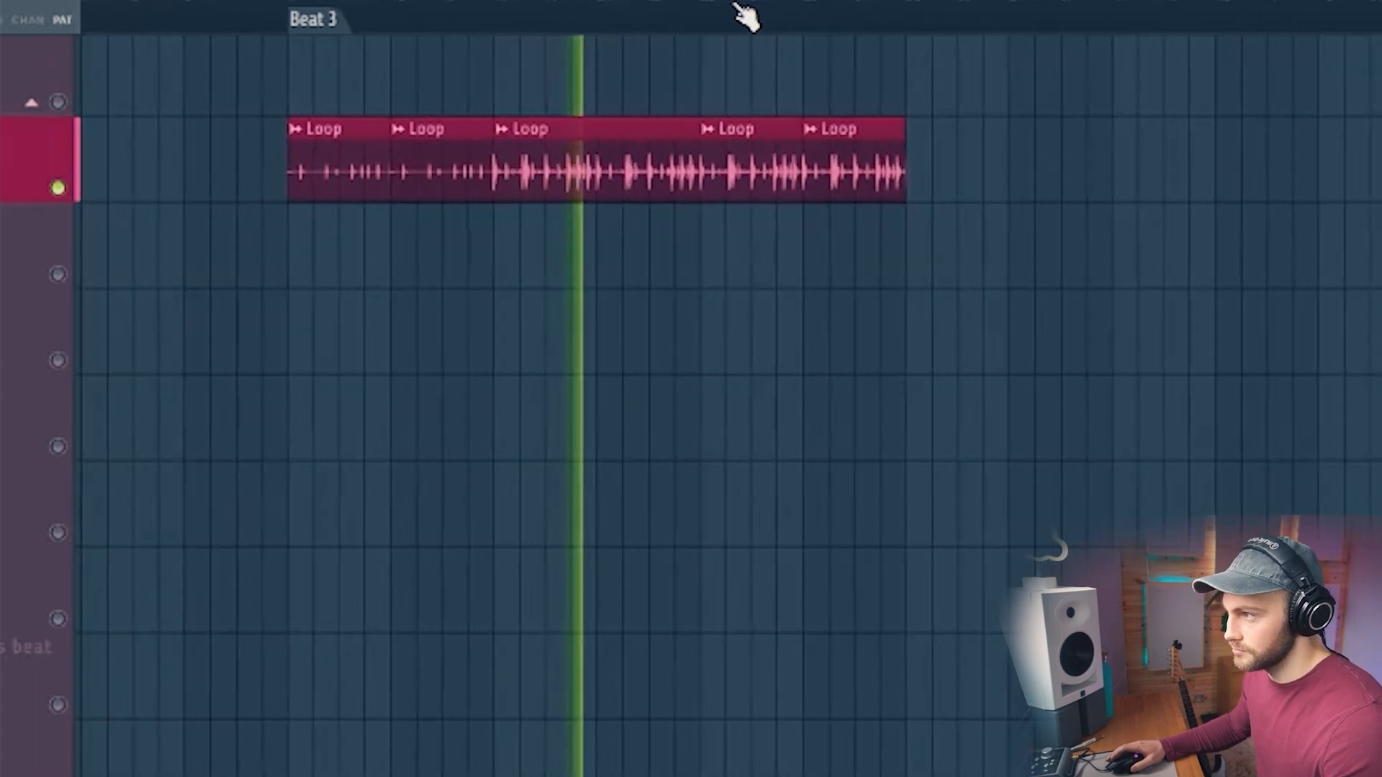
pyautogui.scroll(-3, 503, 271)
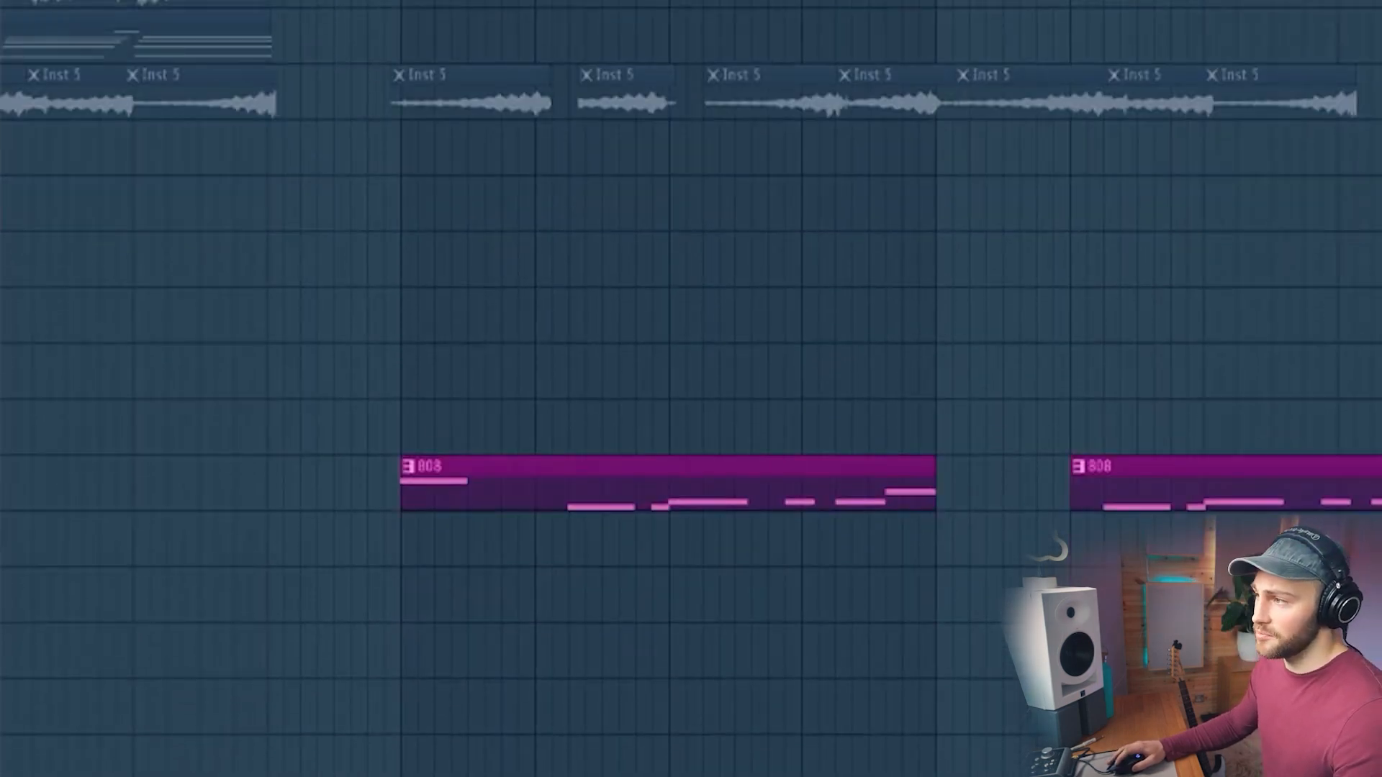
# Play the soloed 808 bass pattern and select the 808 track in the mixer
pyautogui.press('space')
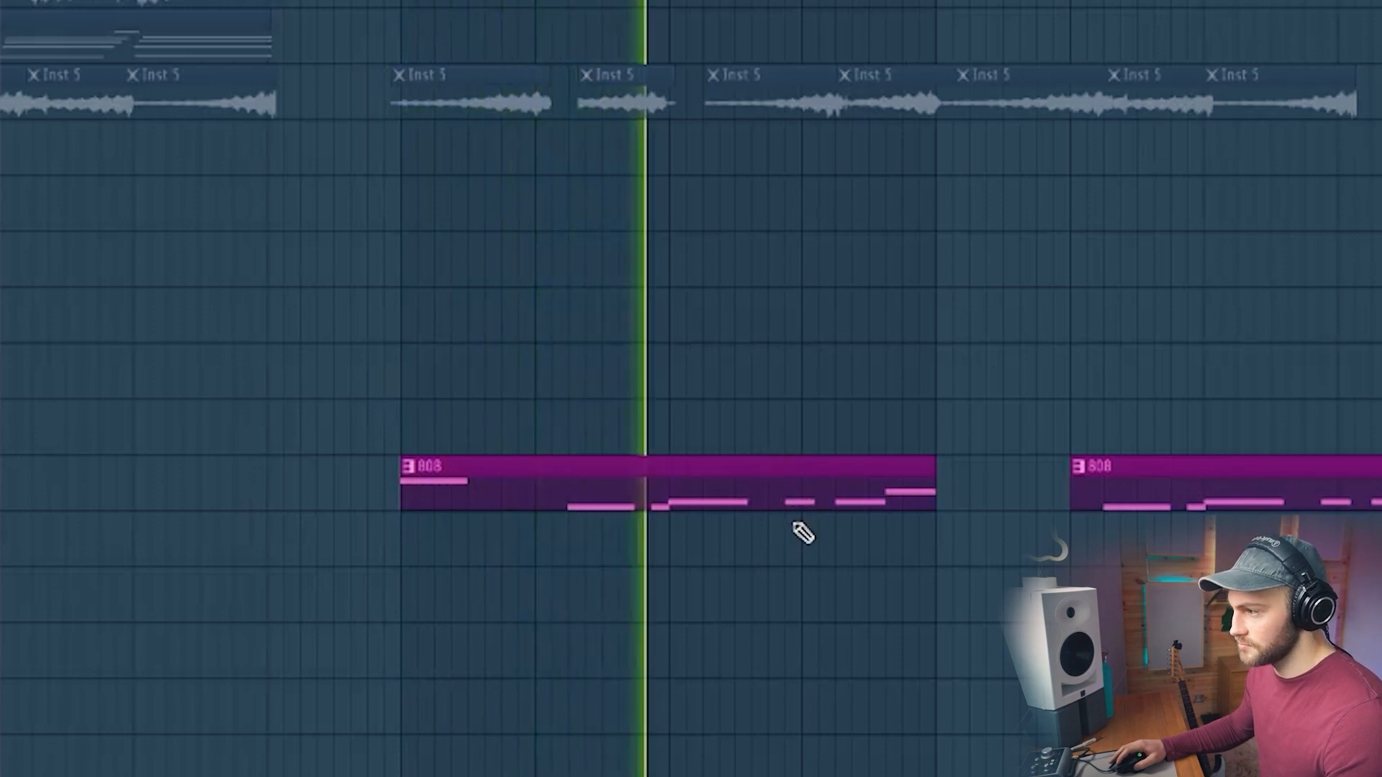
pyautogui.scroll(-4, 809, 454)
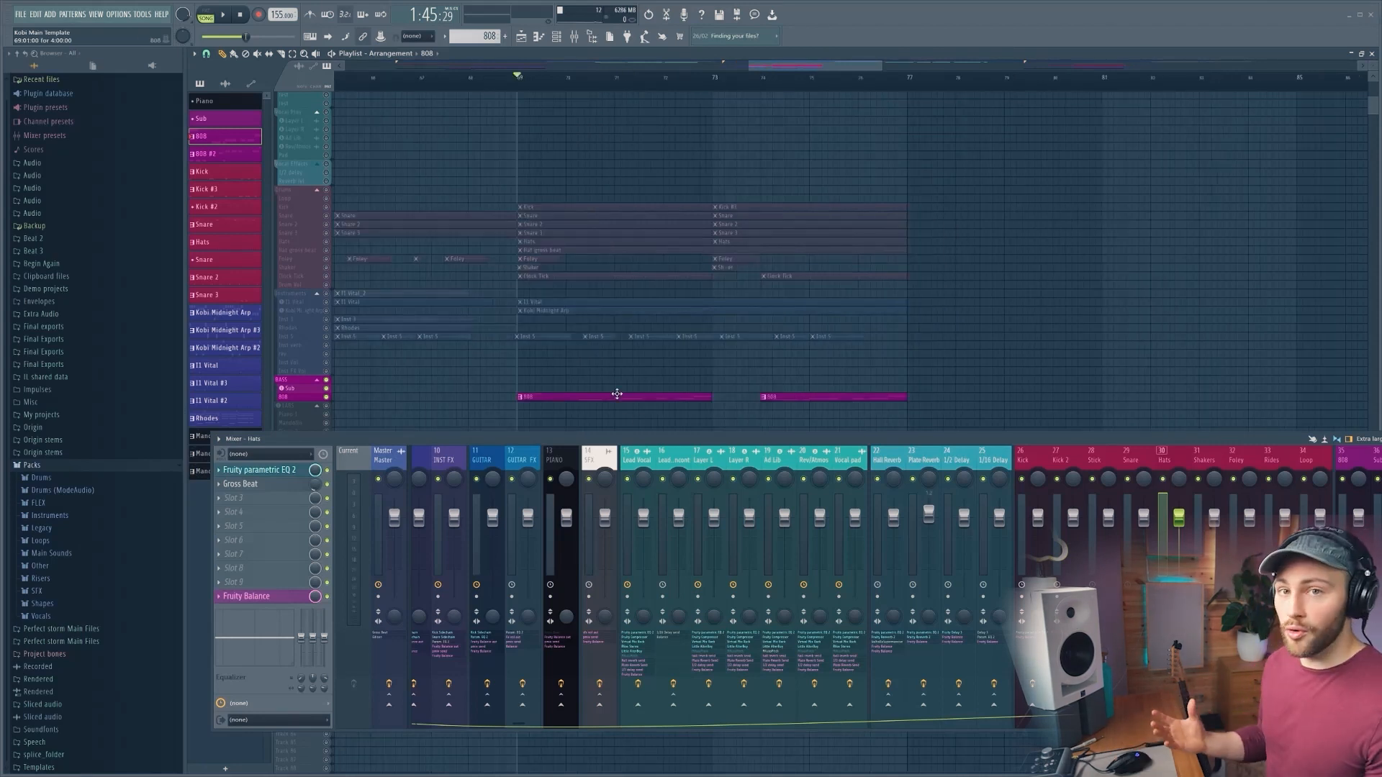
pyautogui.scroll(-6, 731, 465)
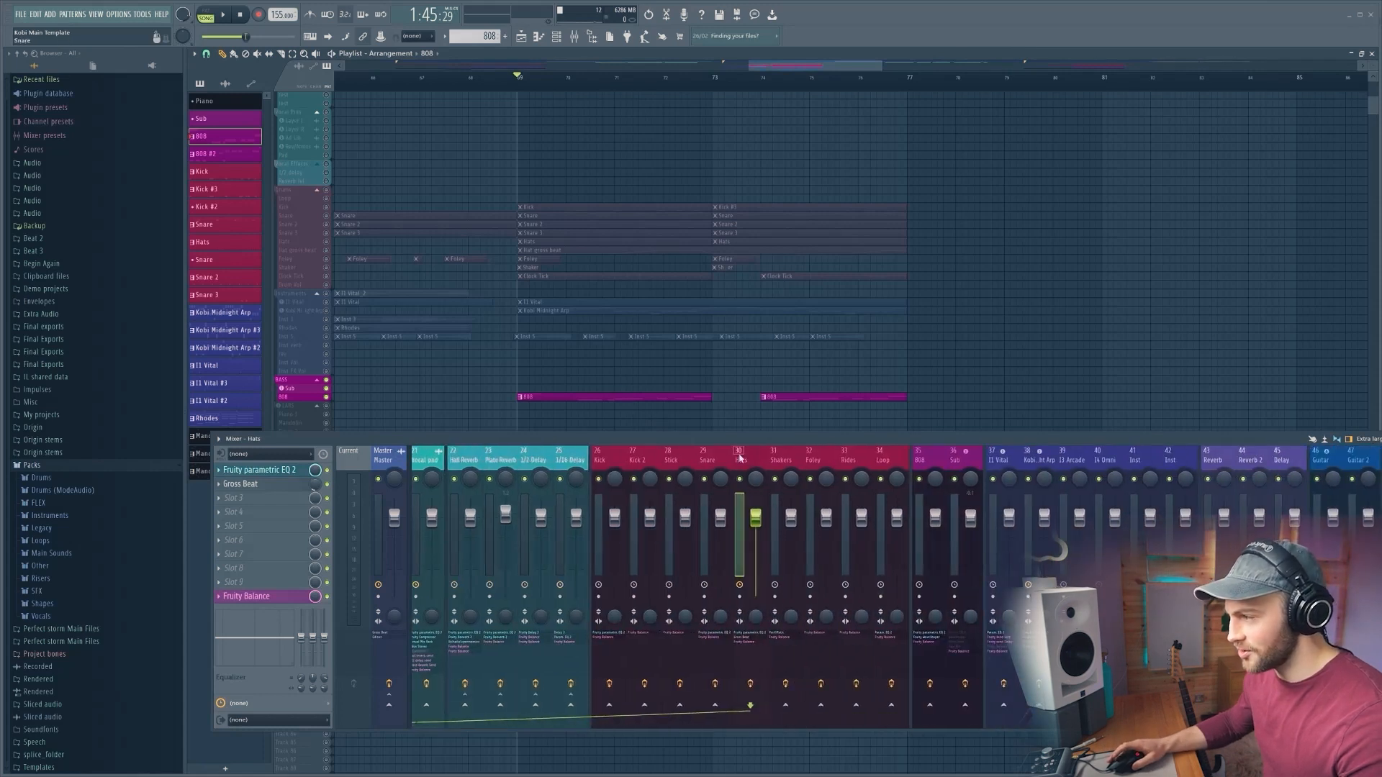
pyautogui.click(920, 461)
# Inspect the Fruity WaveShaper curve on the 808 mixer track during playback and close its window
pyautogui.press('space')
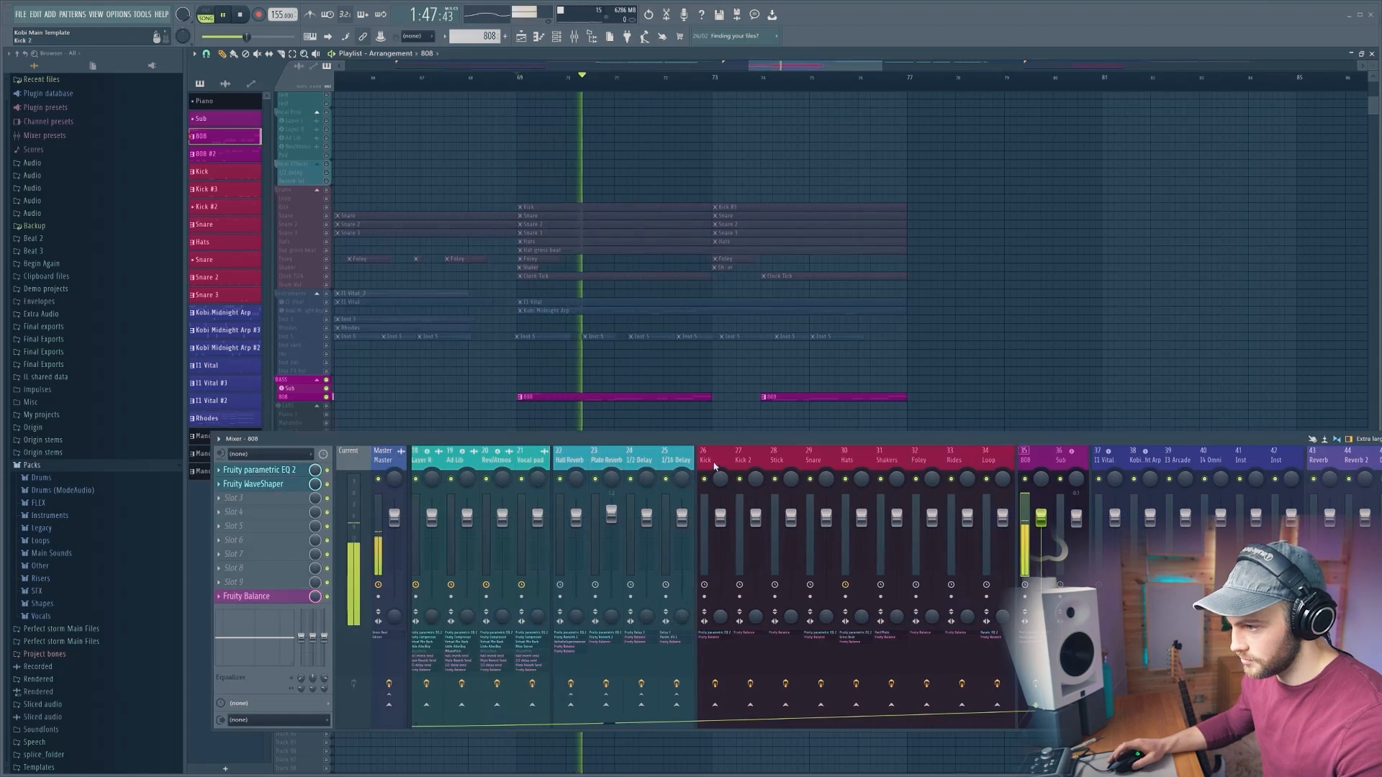
pyautogui.click(247, 487)
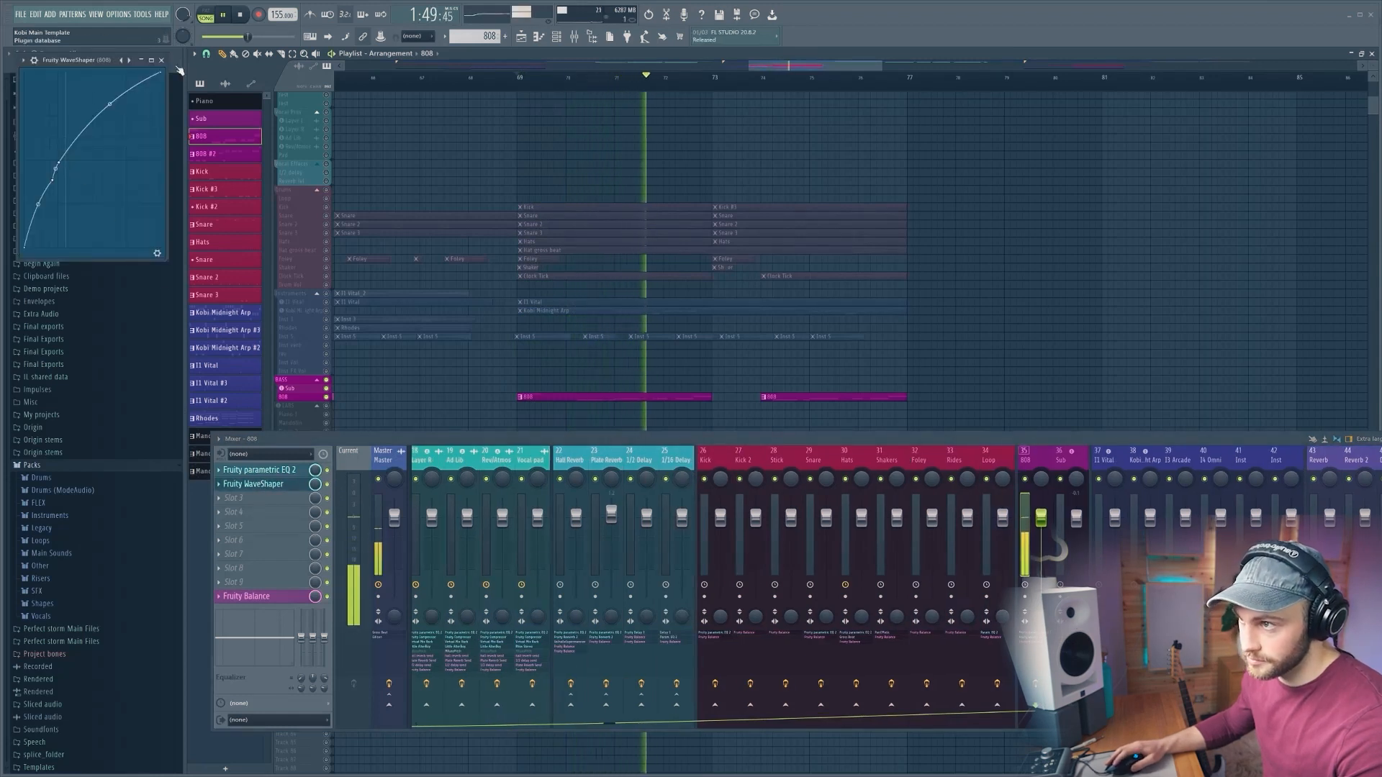
pyautogui.click(163, 60)
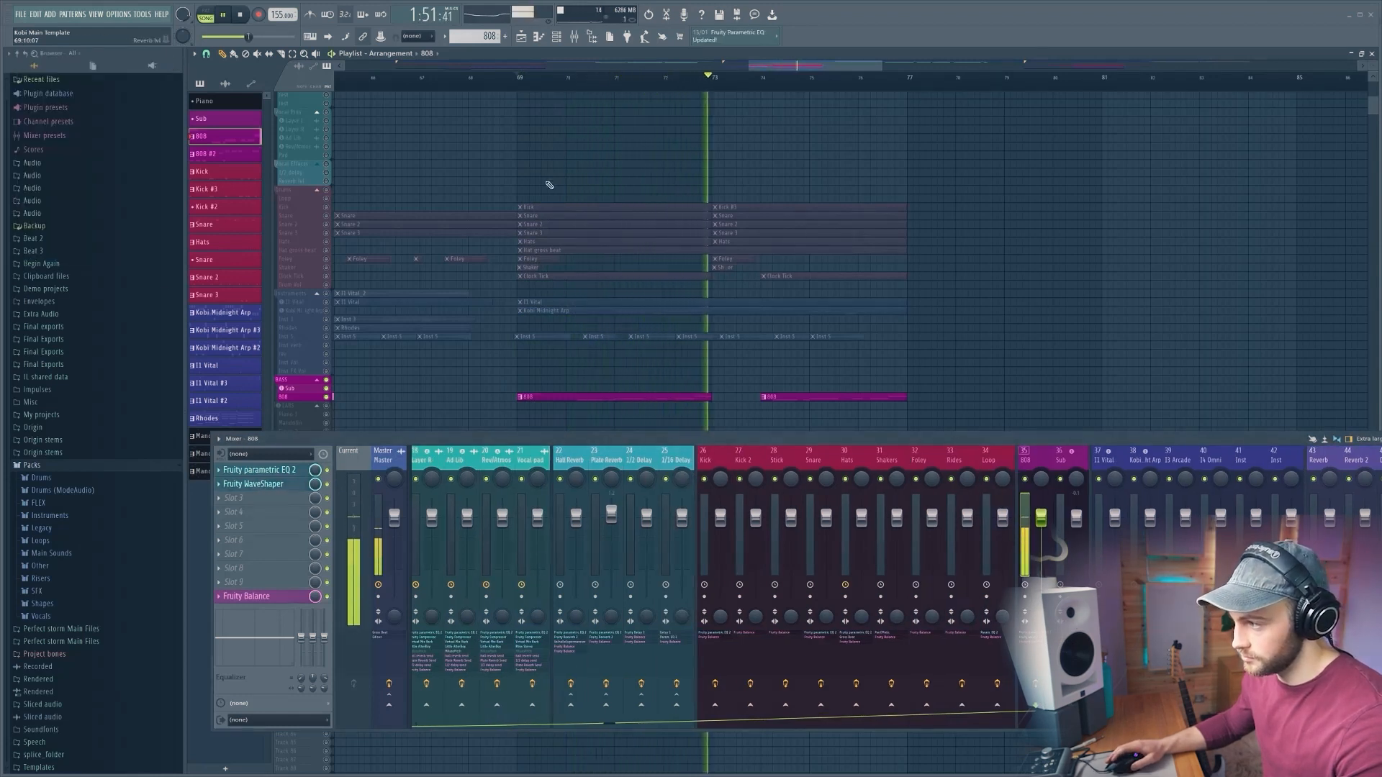
# Solo the Guitar group, play it back, and examine the Guitar L and Guitar R clips around bar 69
pyautogui.scroll(4, 578, 115)
pyautogui.scroll(3, 579, 97)
pyautogui.scroll(-2, 579, 85)
pyautogui.press('space')
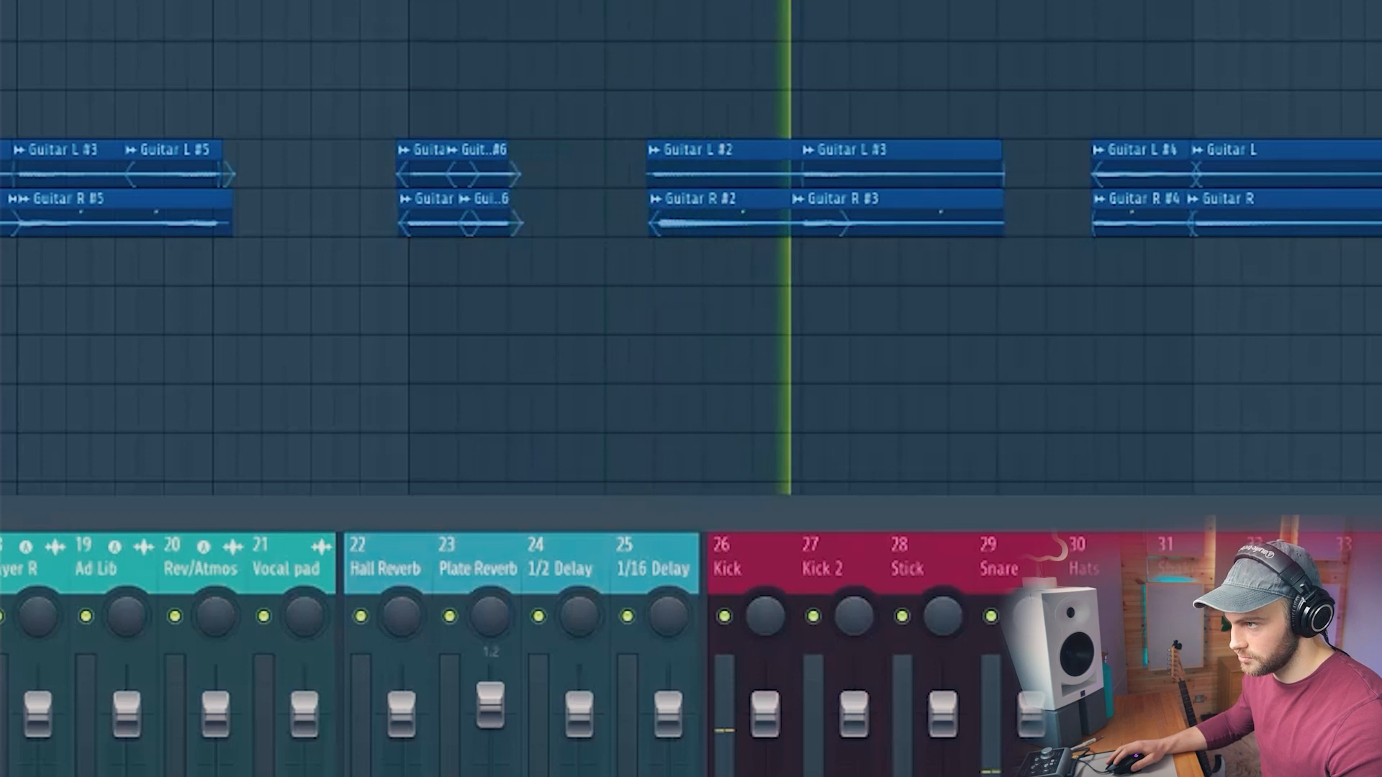
pyautogui.click(2, 164)
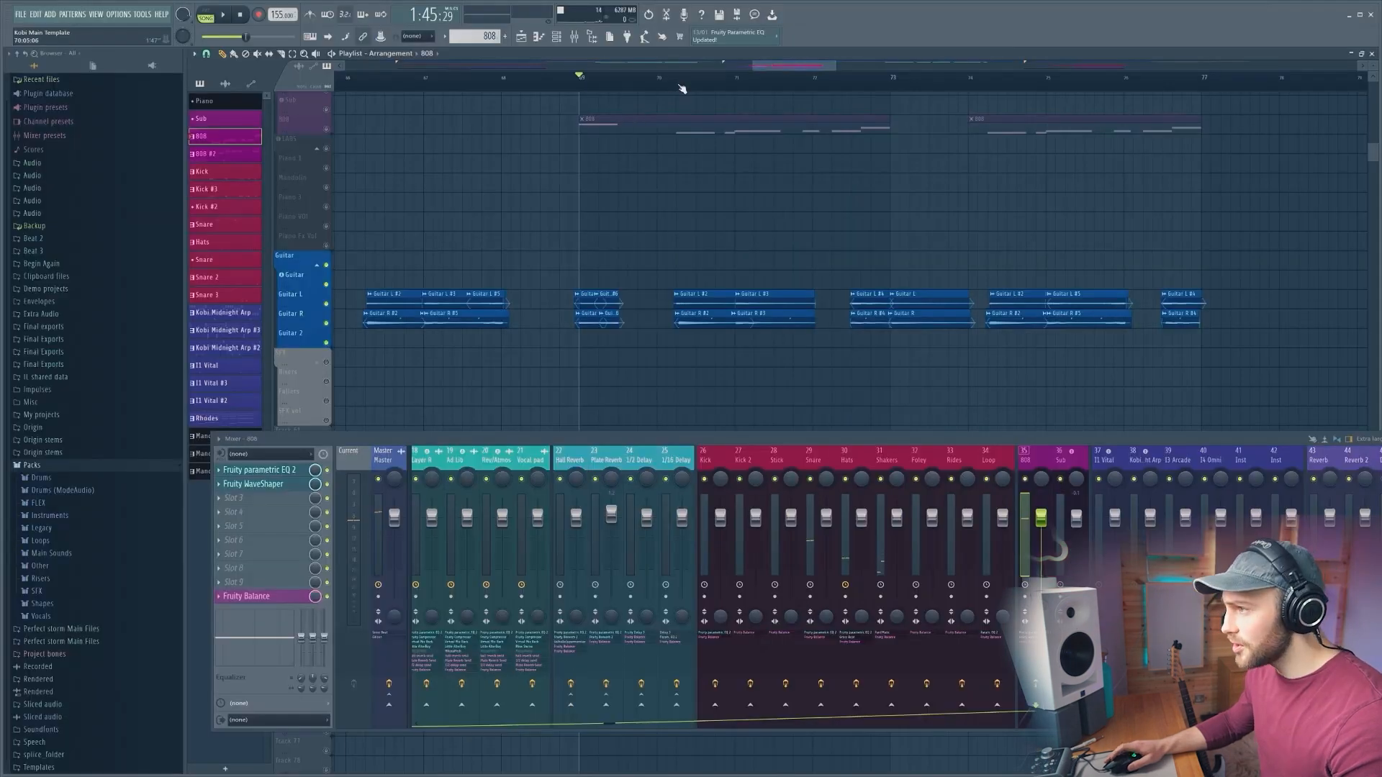
pyautogui.scroll(3, 682, 88)
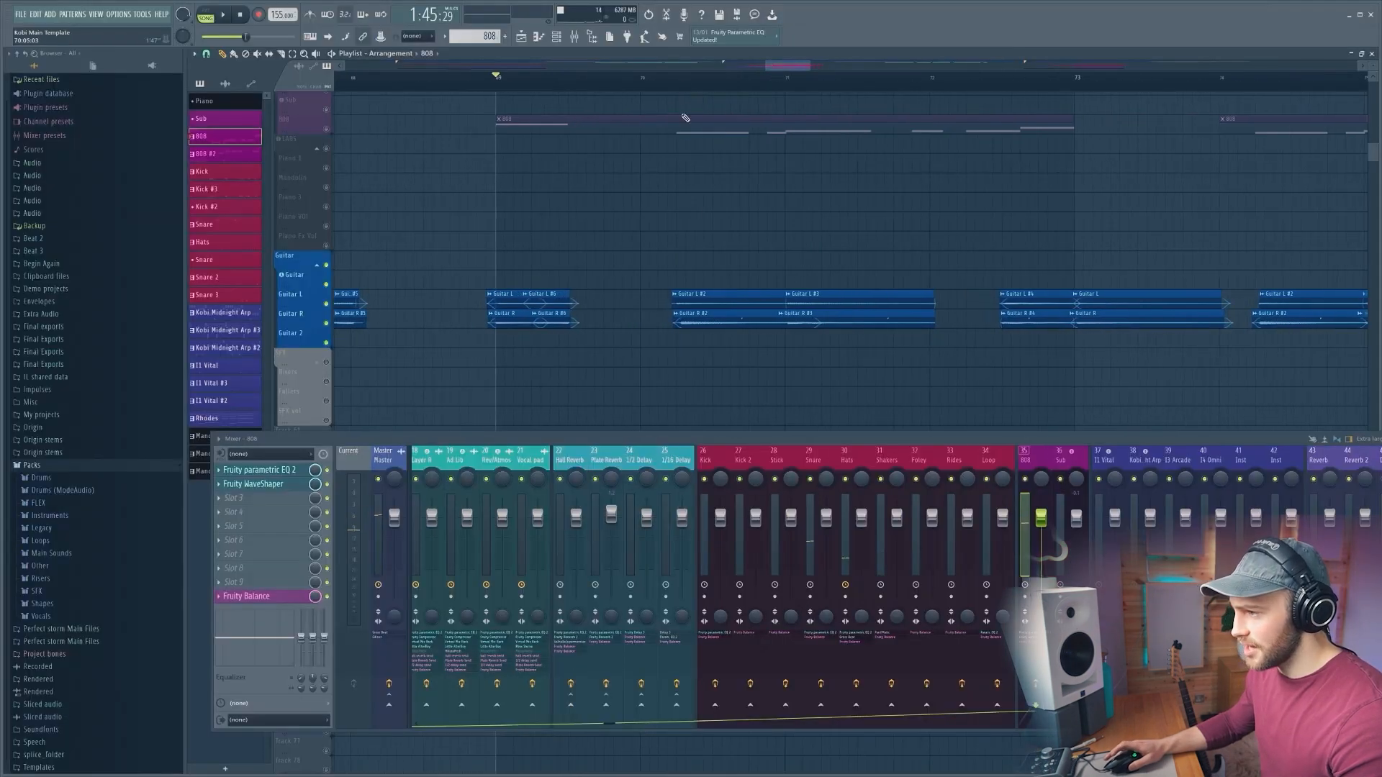
pyautogui.scroll(2, 688, 236)
pyautogui.scroll(-4, 689, 236)
pyautogui.scroll(3, 691, 237)
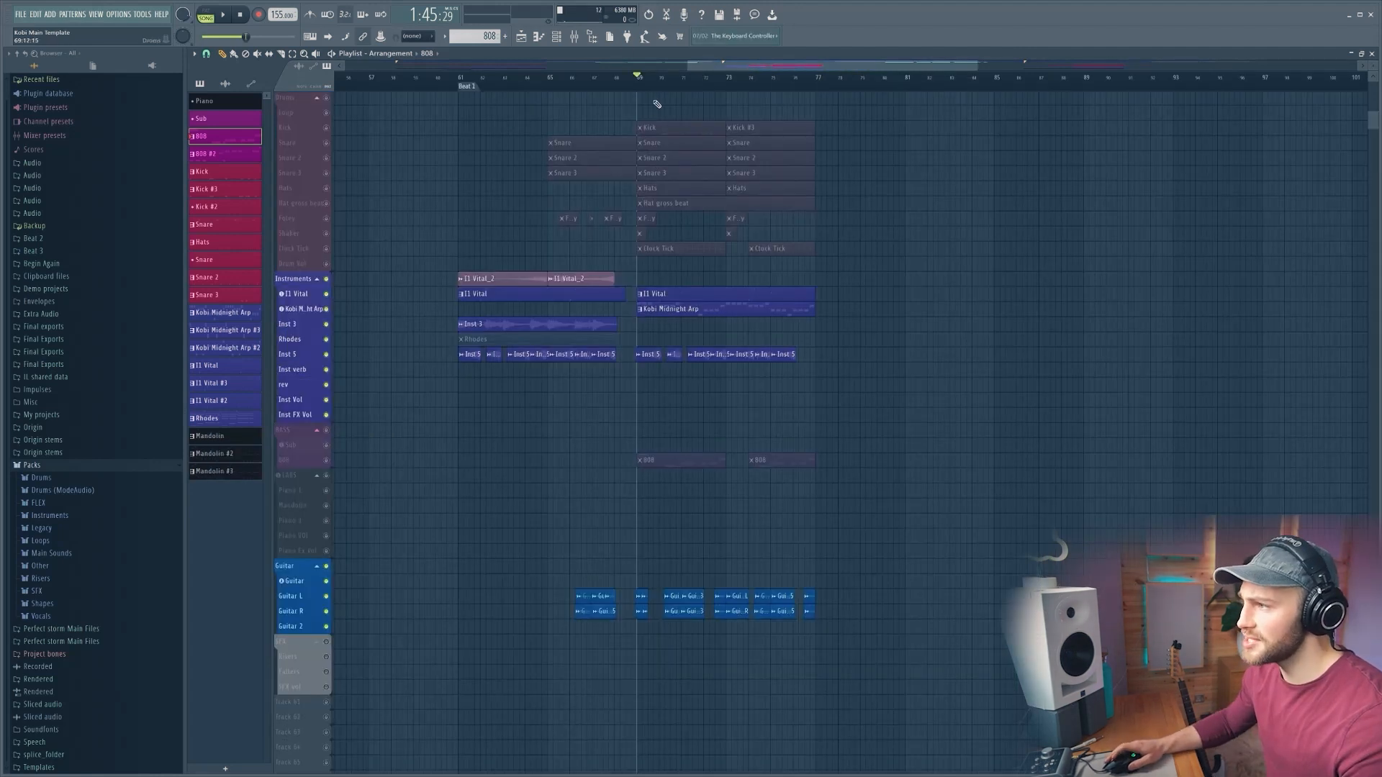
# Examine the Instruments group's clips around bar 69 and solo the I1 Vital track
pyautogui.scroll(3, 655, 85)
pyautogui.scroll(4, 633, 252)
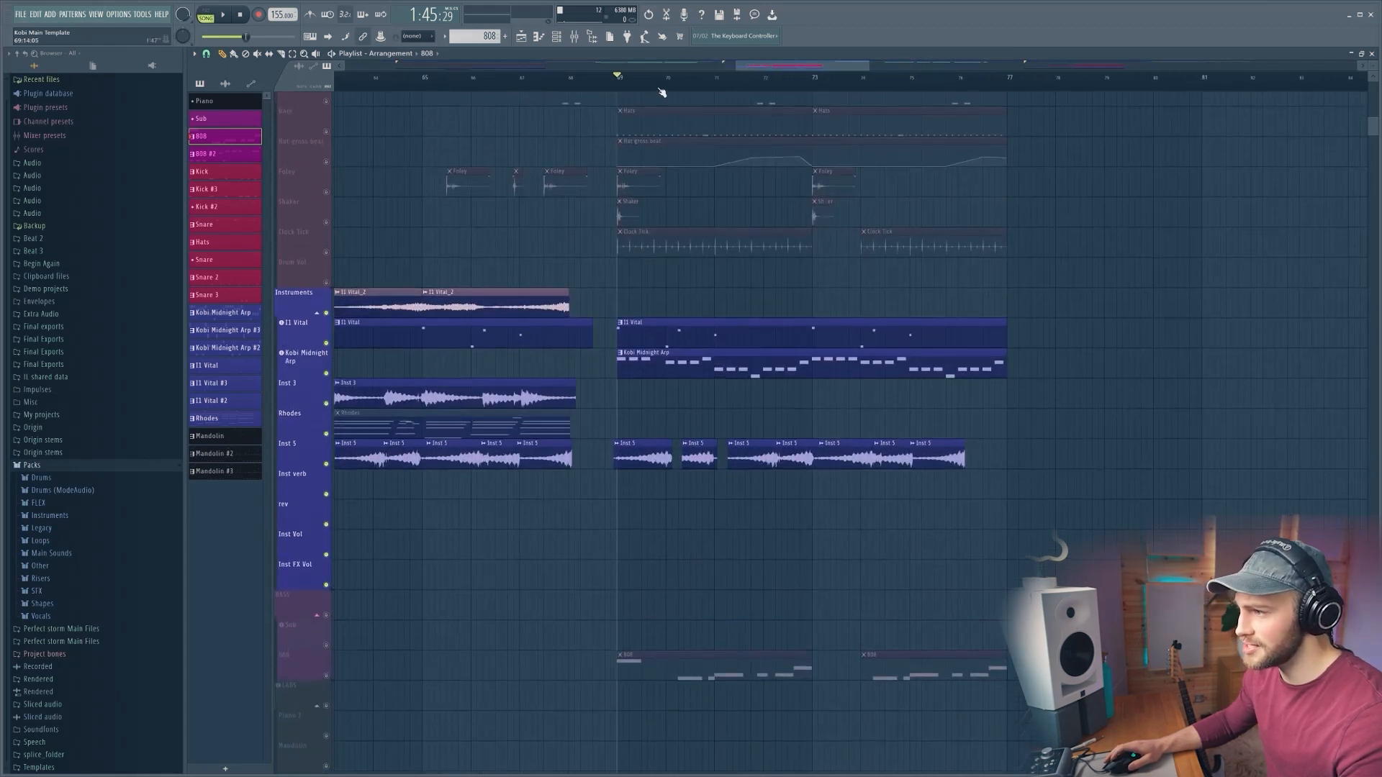
pyautogui.scroll(-3, 661, 92)
pyautogui.scroll(-2, 771, 241)
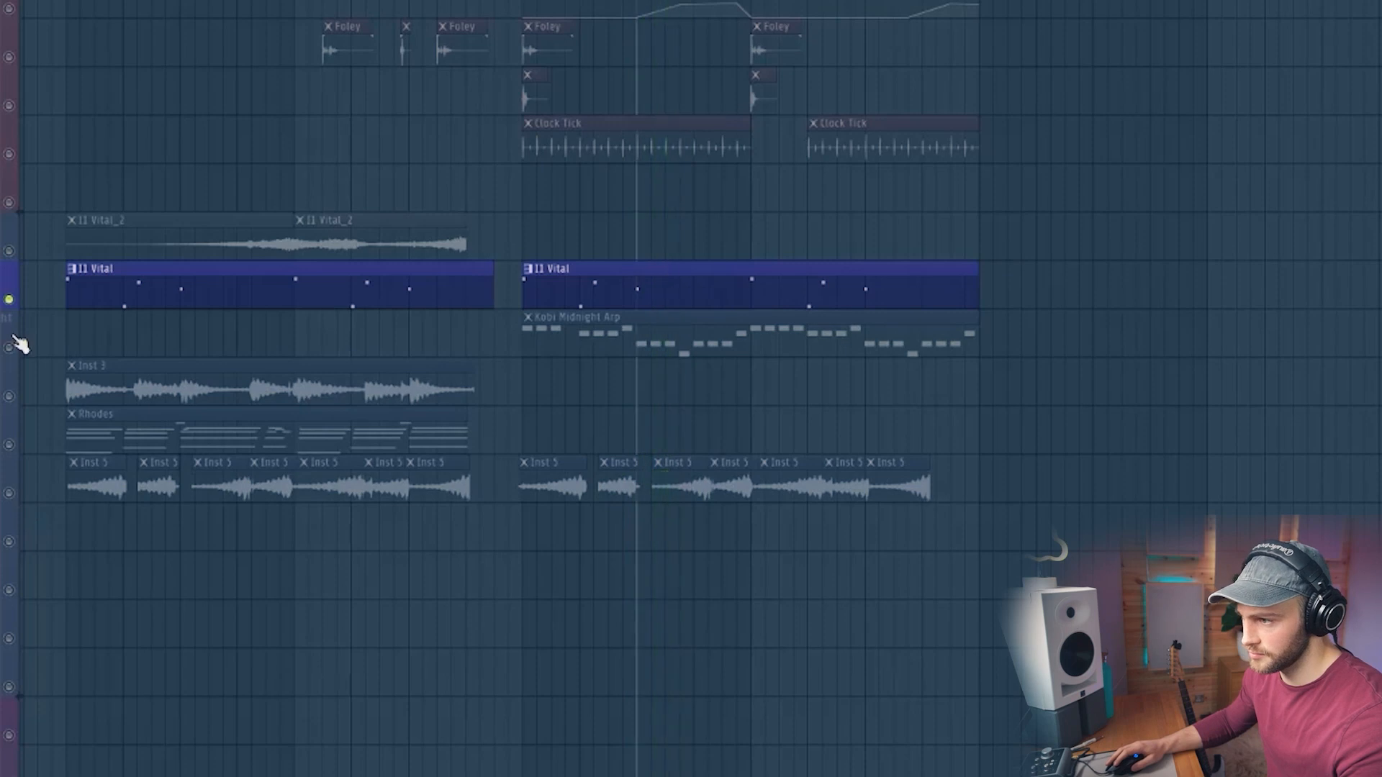
# Solo the Kobi Midnight Arp track and play back its pattern
pyautogui.click(19, 344)
pyautogui.press('space')
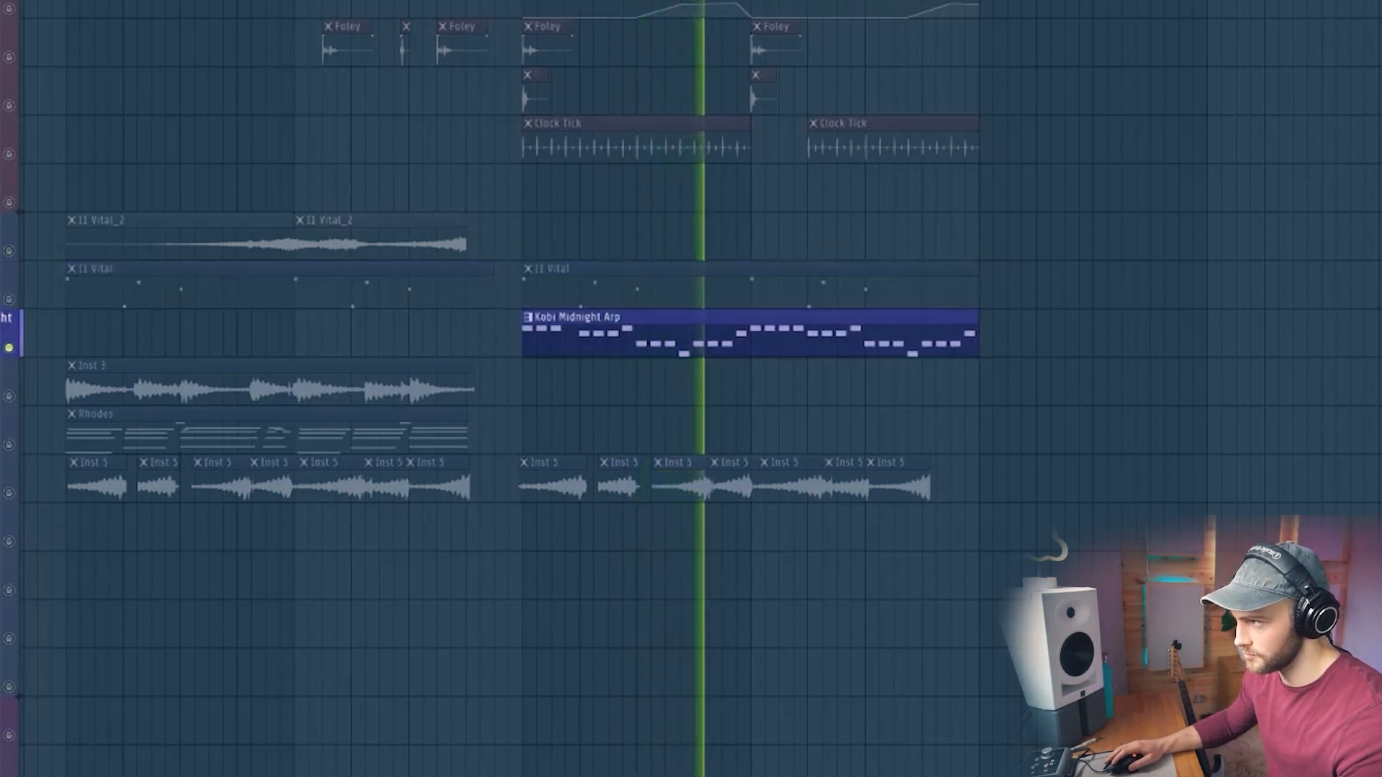
pyautogui.scroll(-3, 816, 329)
pyautogui.scroll(1, 782, 329)
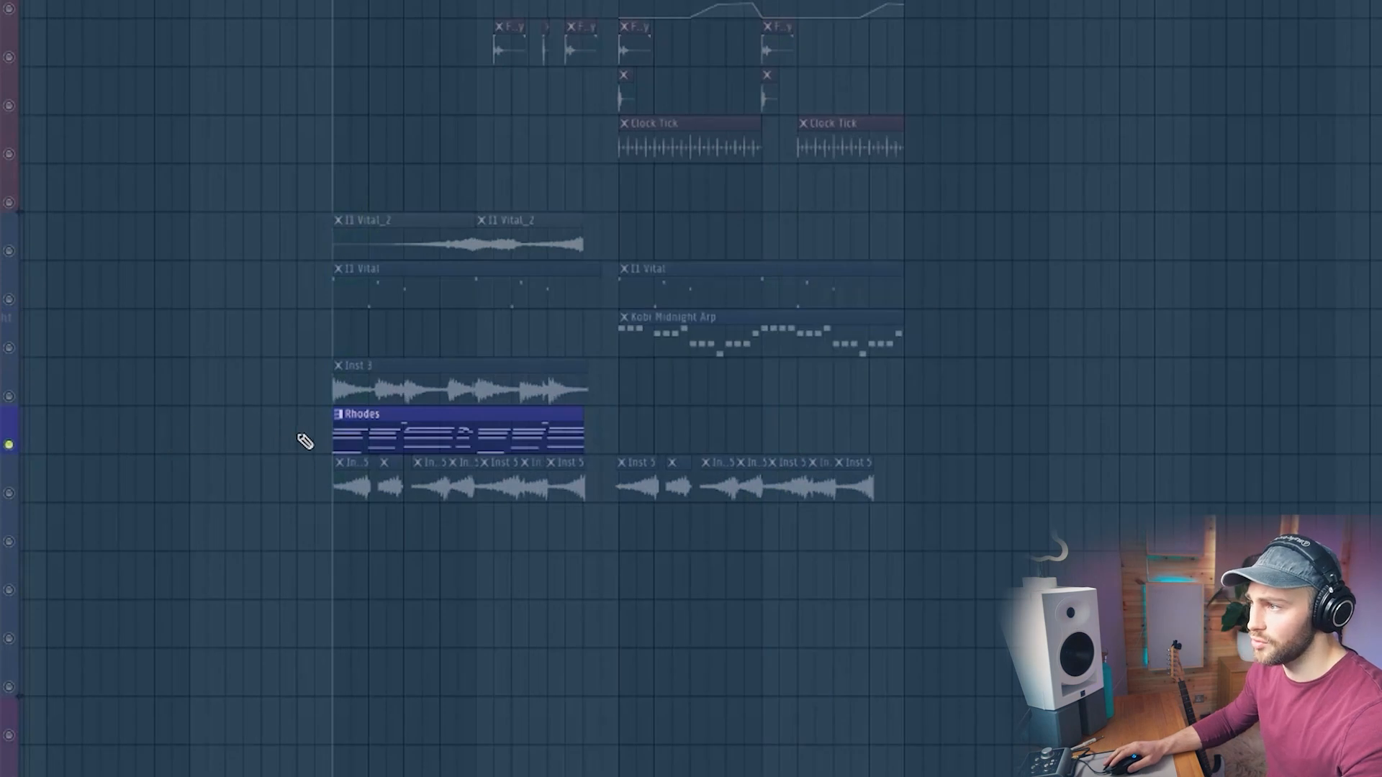
# Solo the Inst 3 track and play back its audio clip from the Beat 1 marker
pyautogui.hotkey('ctrl', 'z')
pyautogui.rightClick(15, 395)
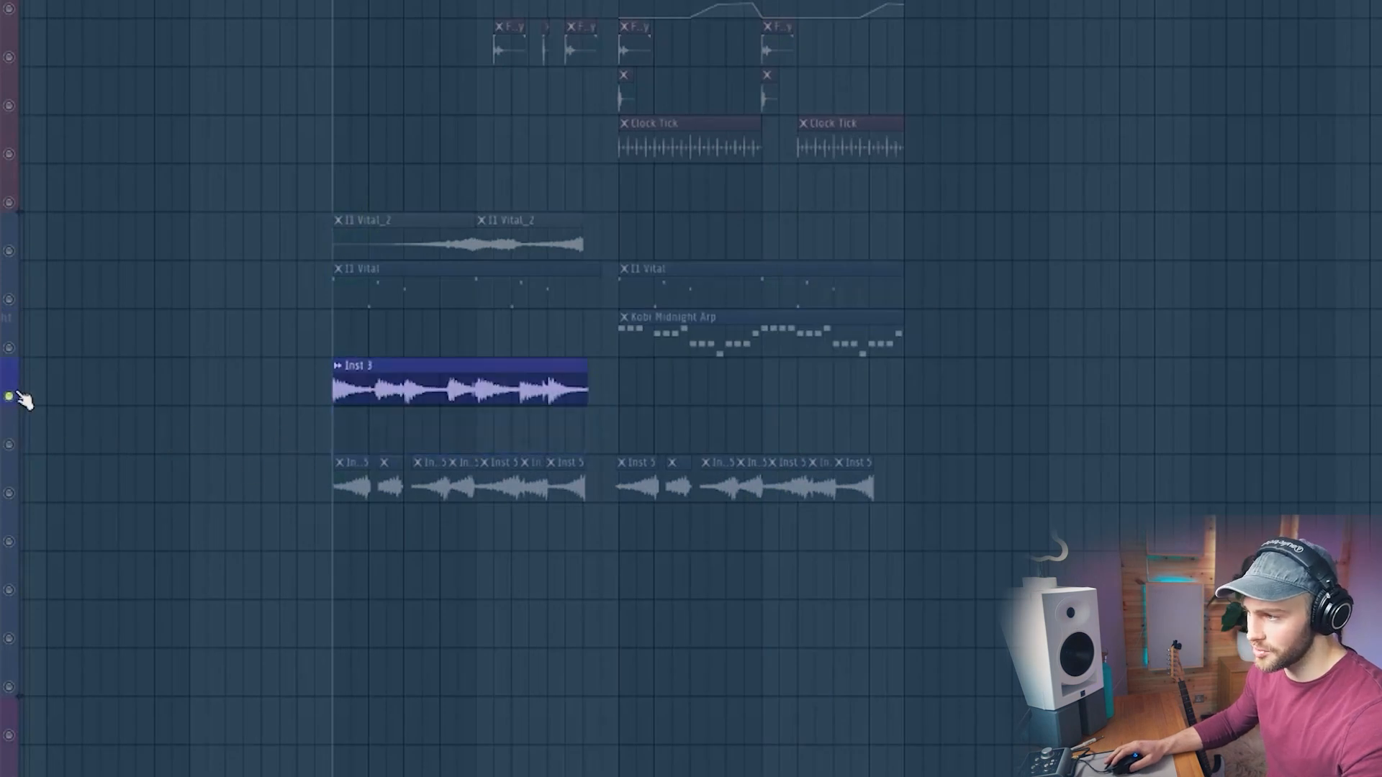
pyautogui.scroll(-1, 30, 454)
pyautogui.press('space')
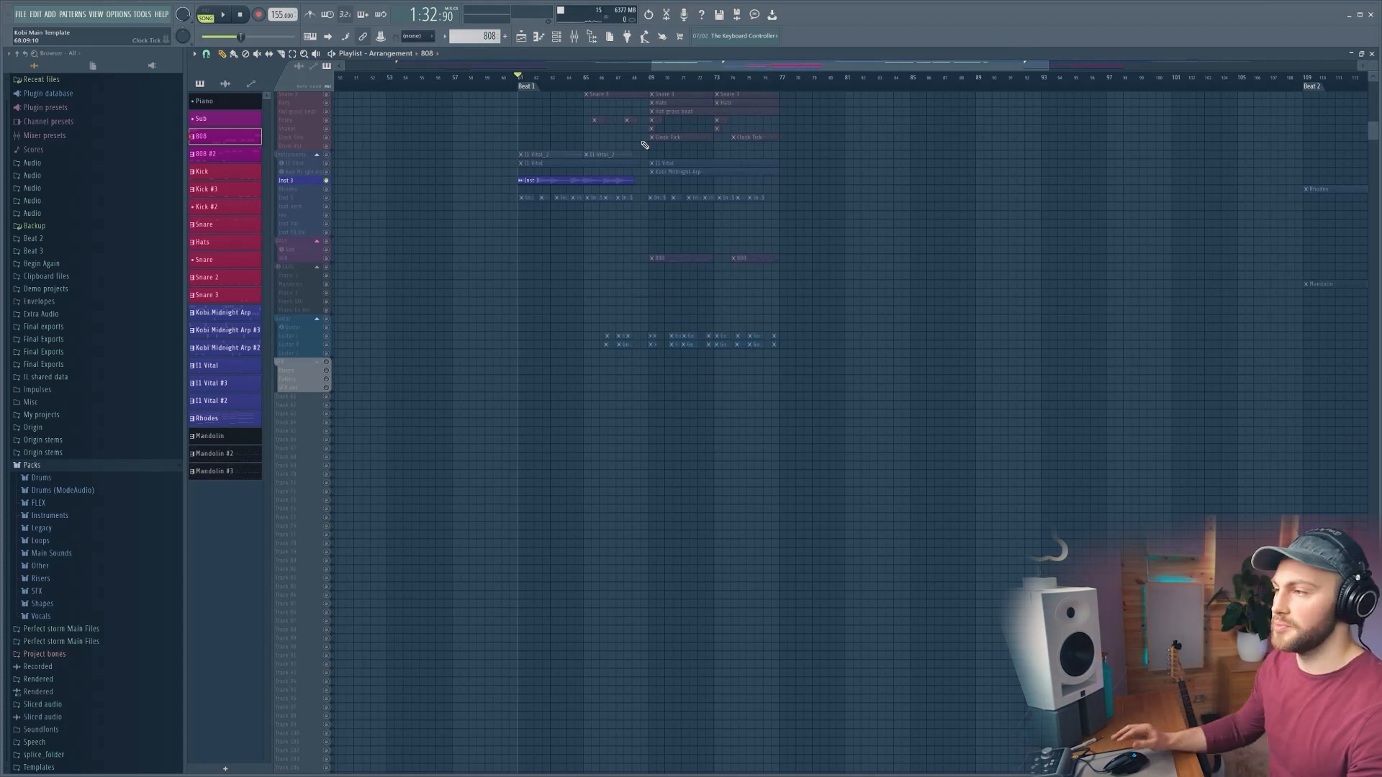
pyautogui.press('space')
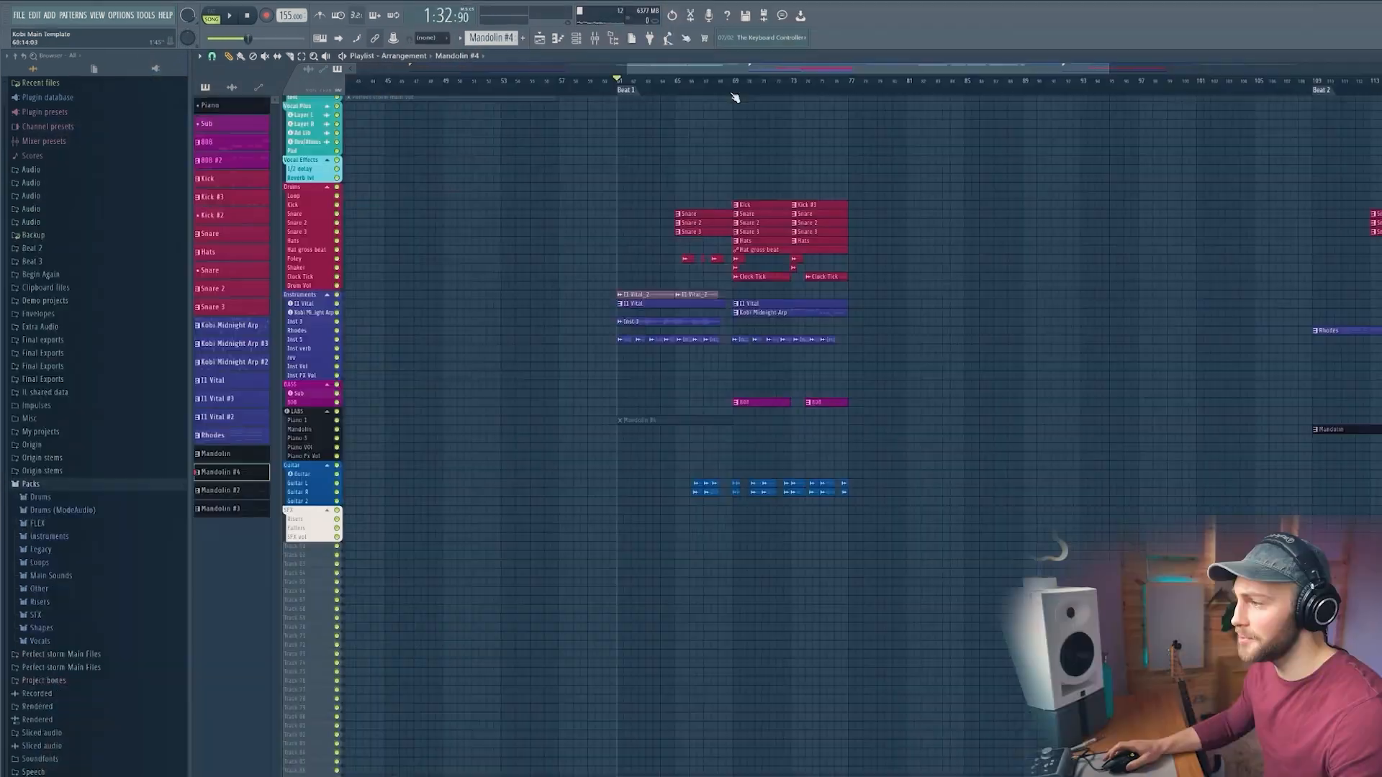
# Play the full Beat 1 arrangement from its marker with all groups enabled, following its clips past bar 69
pyautogui.scroll(3, 734, 97)
pyautogui.press('space')
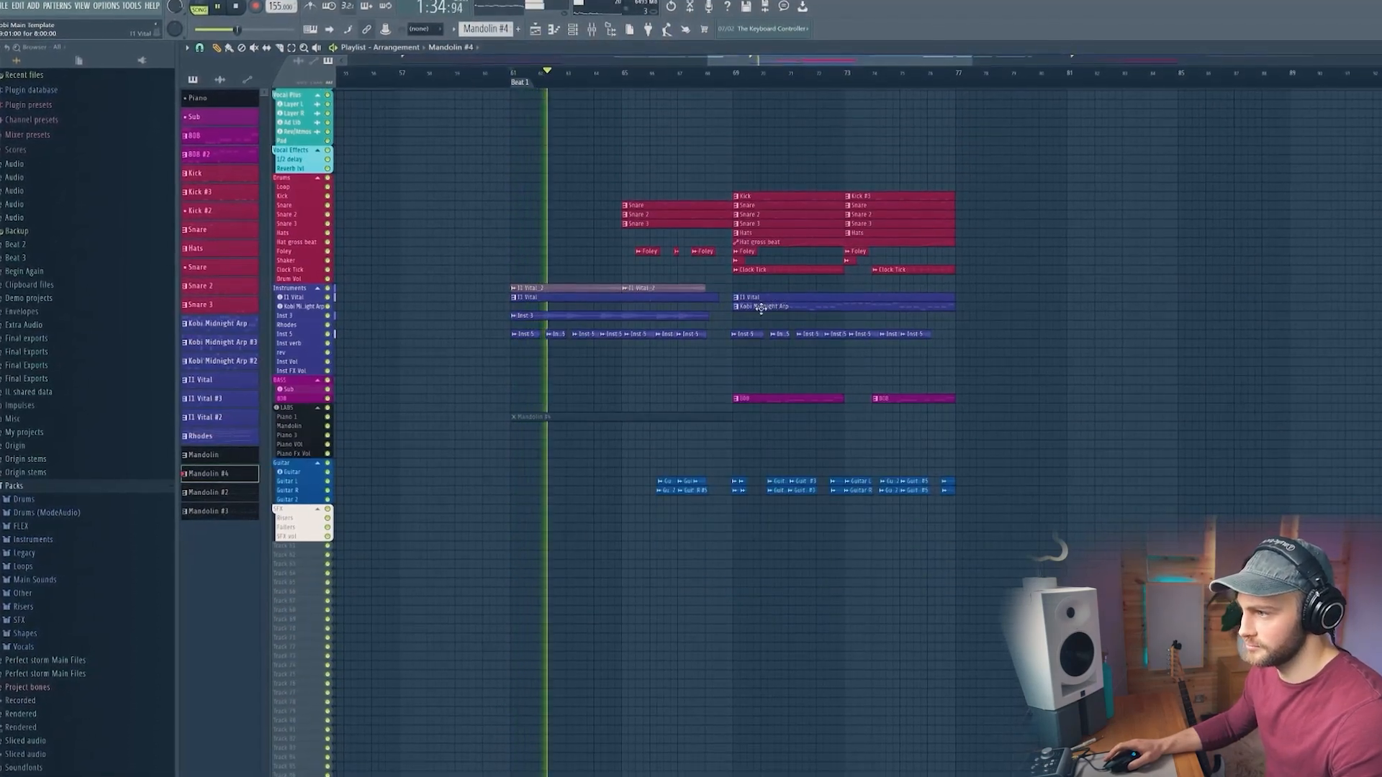
pyautogui.keyDown('alt'); pyautogui.scroll(3, 730, 317); pyautogui.keyUp('alt')
pyautogui.keyDown('alt'); pyautogui.scroll(-3, 726, 307); pyautogui.keyUp('alt')
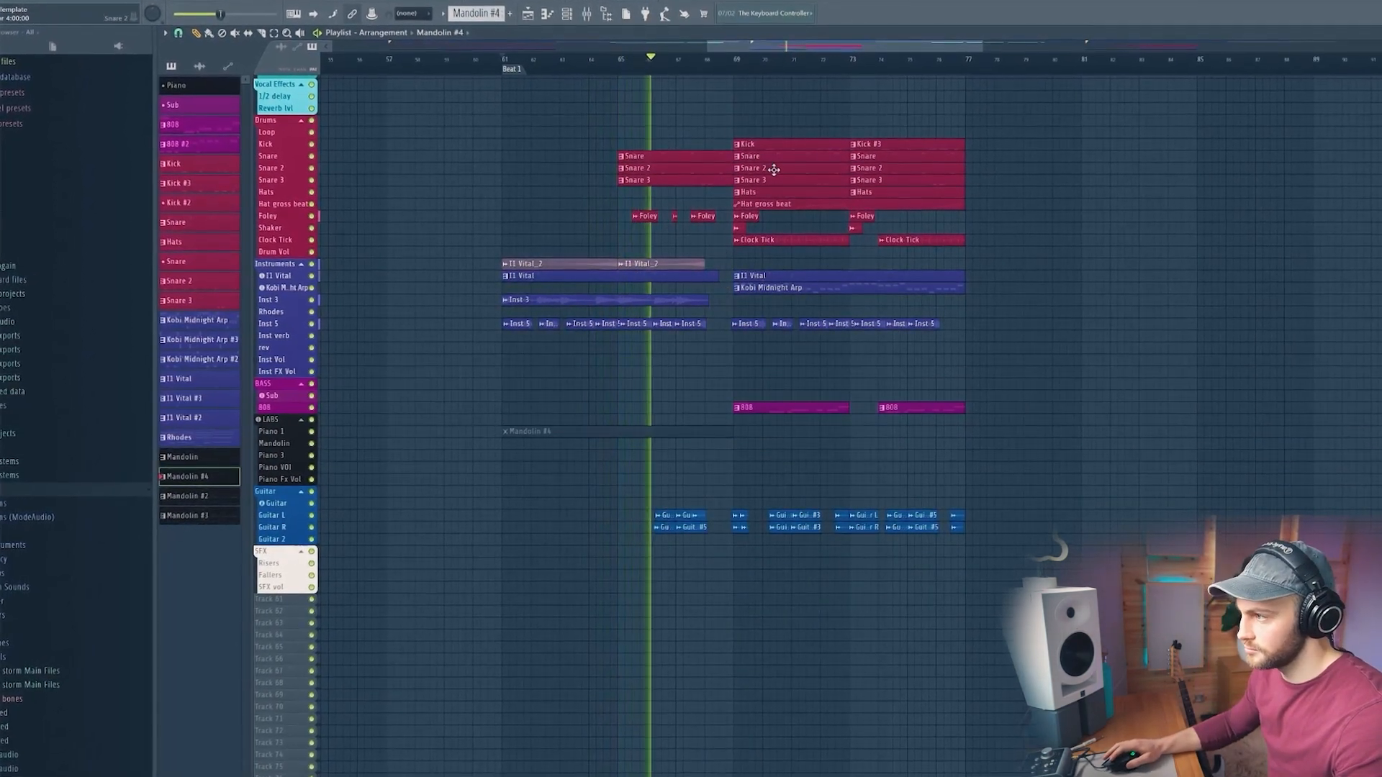
pyautogui.keyDown('ctrl'); pyautogui.scroll(-2, 818, 66); pyautogui.keyUp('ctrl')
pyautogui.keyDown('alt'); pyautogui.scroll(-1, 818, 66); pyautogui.keyUp('alt')
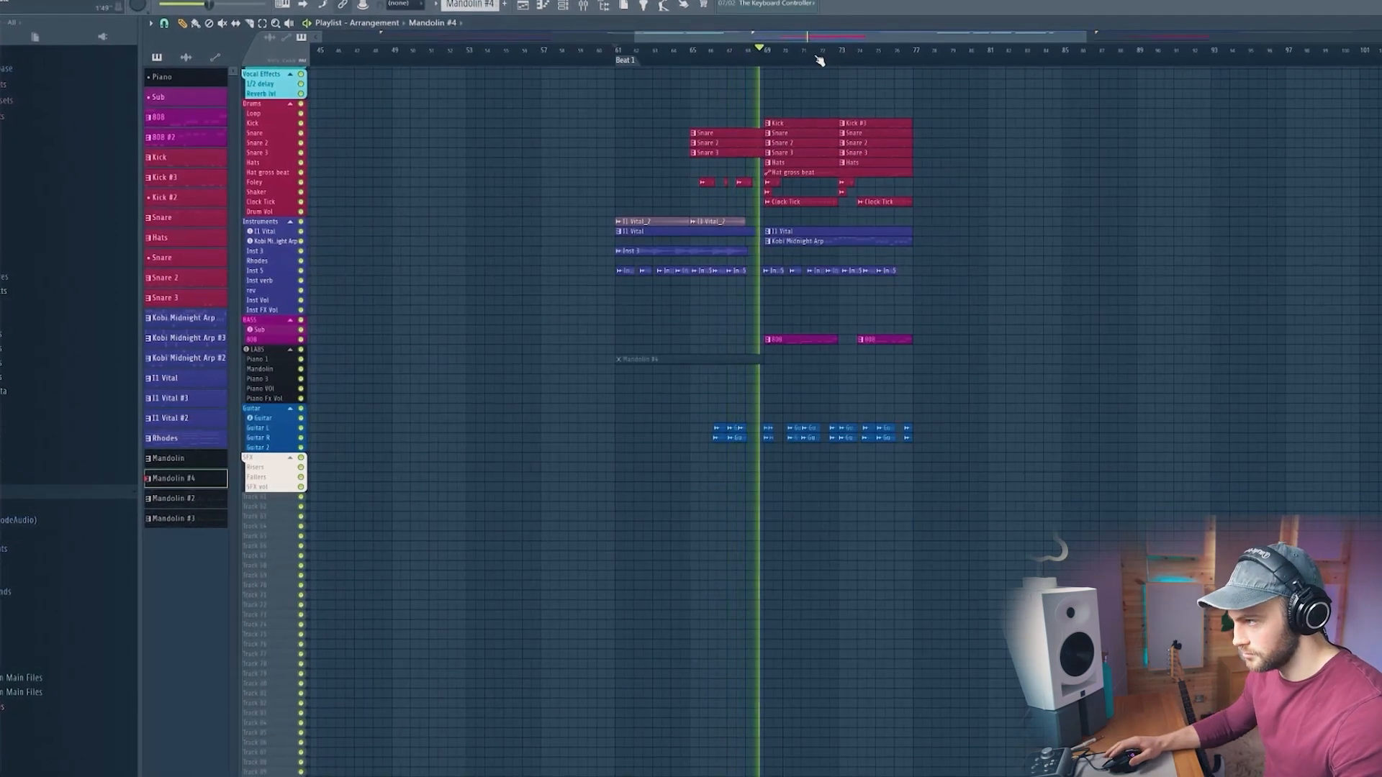
pyautogui.keyDown('ctrl'); pyautogui.scroll(3, 893, 56); pyautogui.keyUp('ctrl')
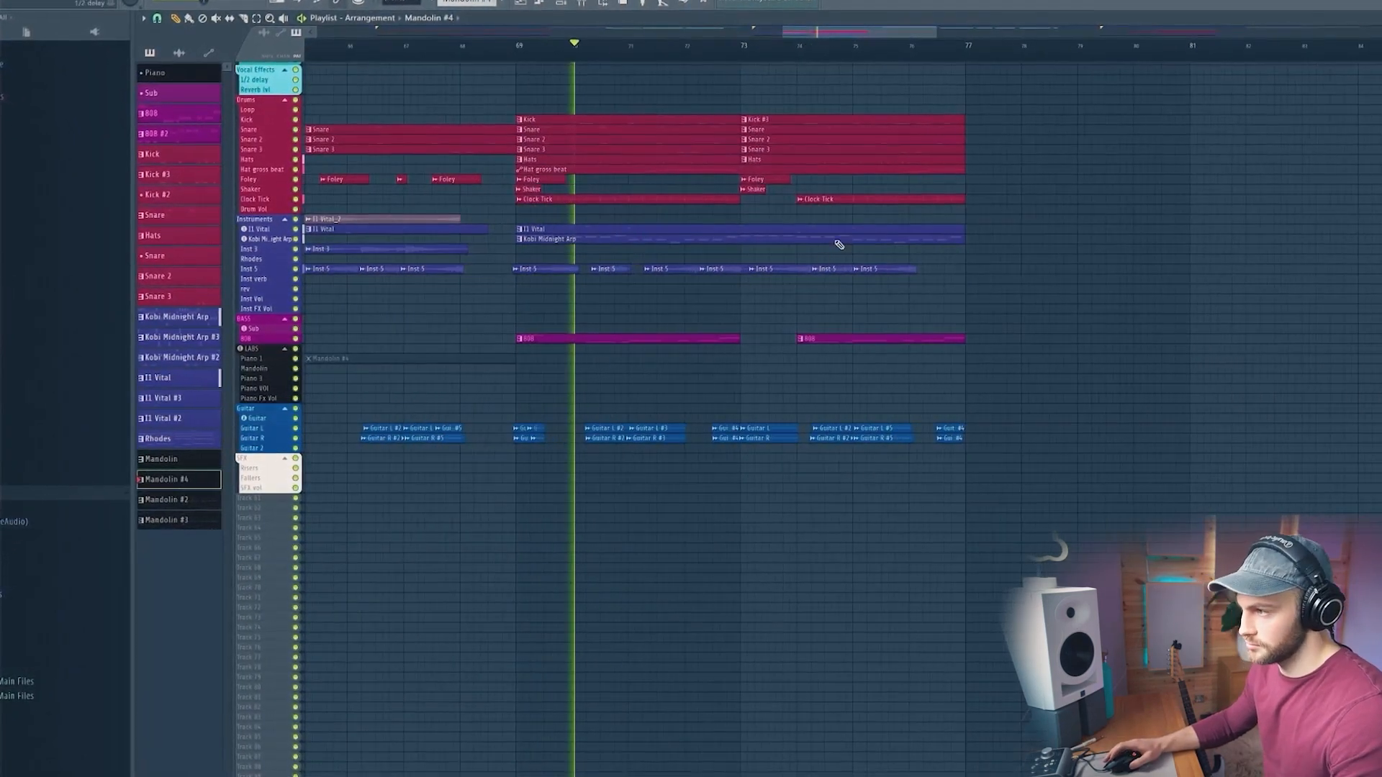
pyautogui.keyDown('alt'); pyautogui.scroll(3, 827, 254); pyautogui.keyUp('alt')
pyautogui.keyDown('alt'); pyautogui.scroll(-3, 828, 281); pyautogui.keyUp('alt')
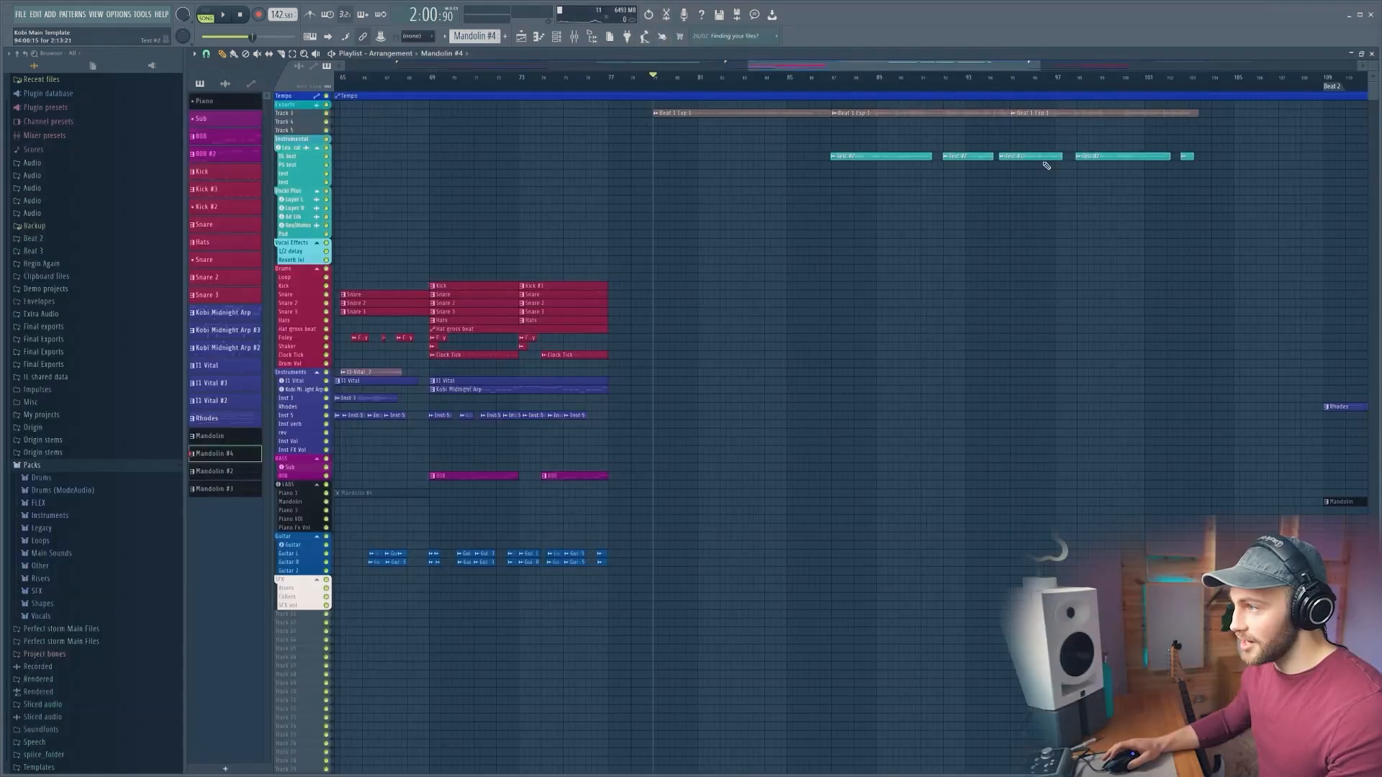
# Play back the Beat 1 Exp 1 clips on Track 3 and examine the exported beat's arrangement between bars 79 and 103
pyautogui.scroll(5, 1029, 175)
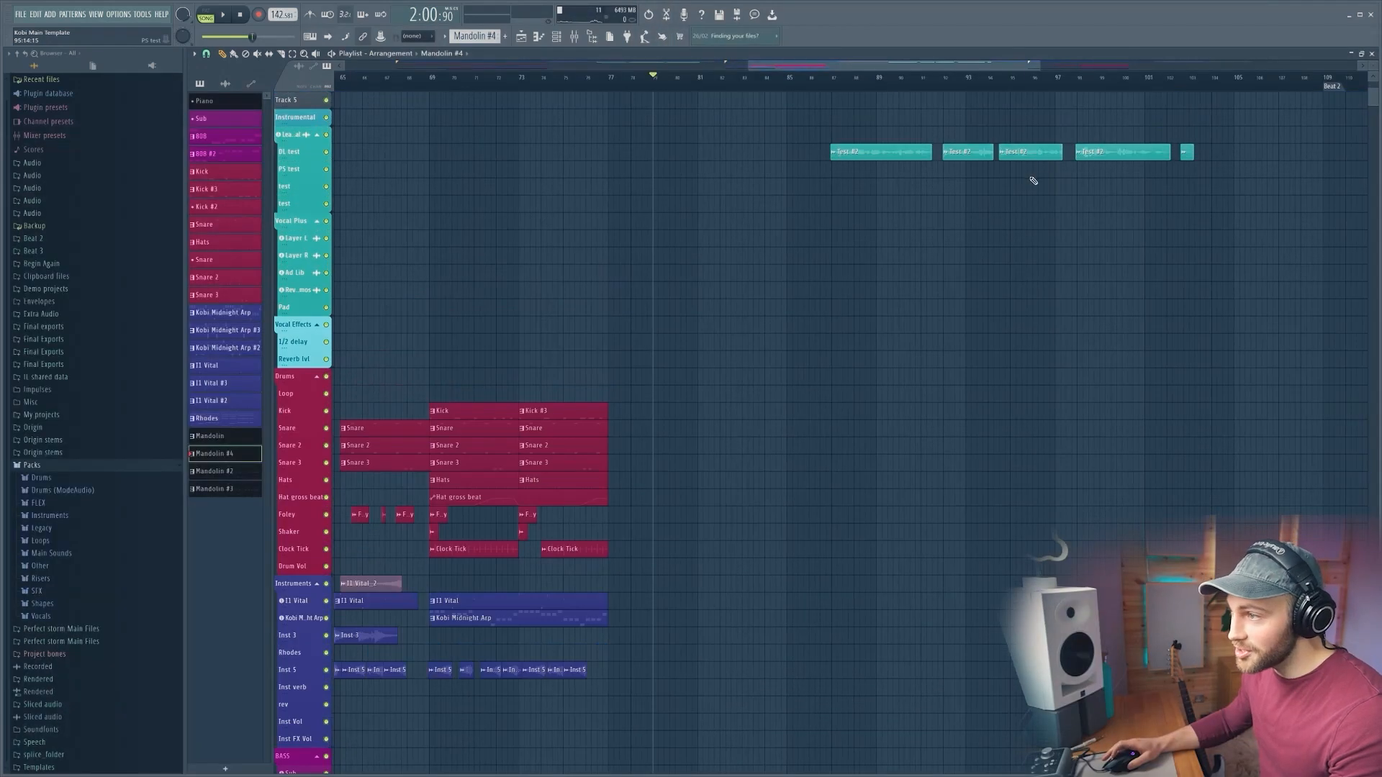
pyautogui.scroll(2, 523, 148)
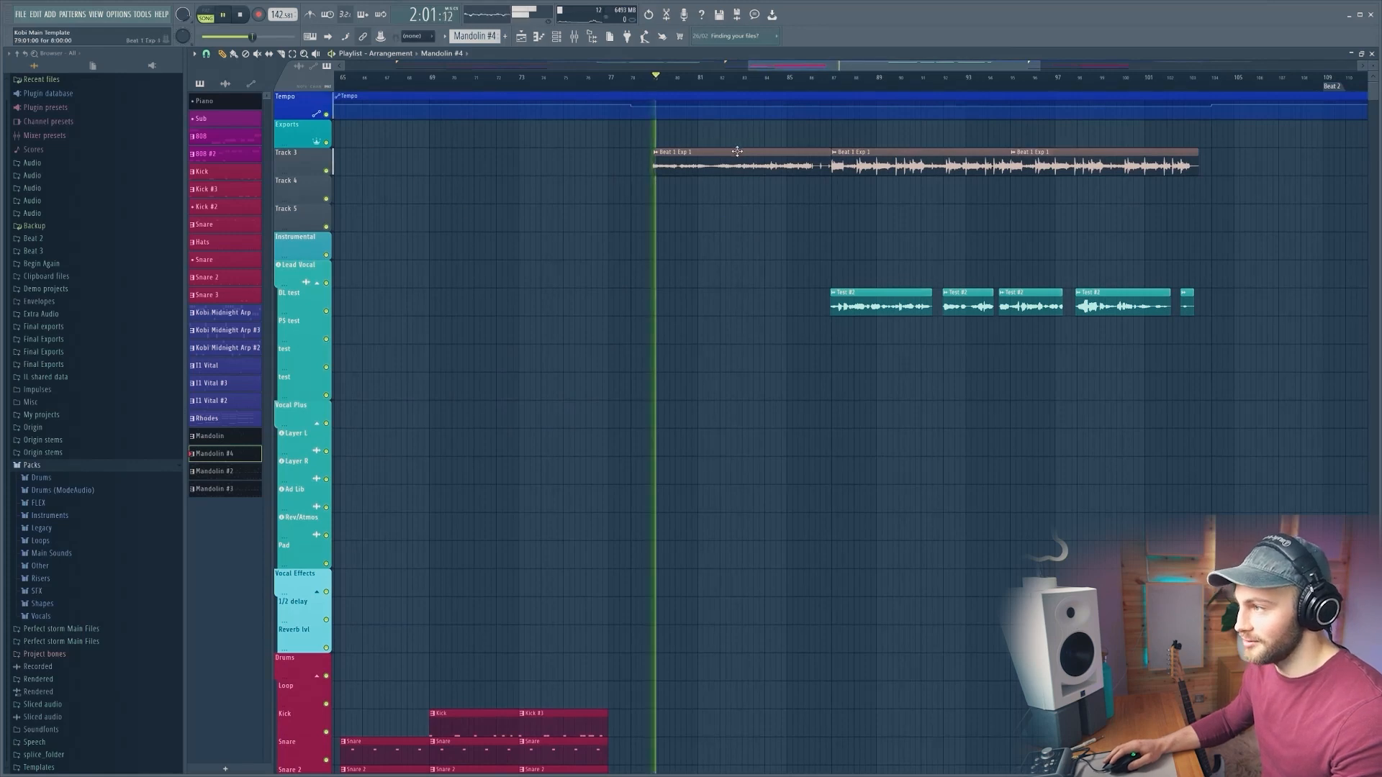
pyautogui.scroll(-4, 903, 81)
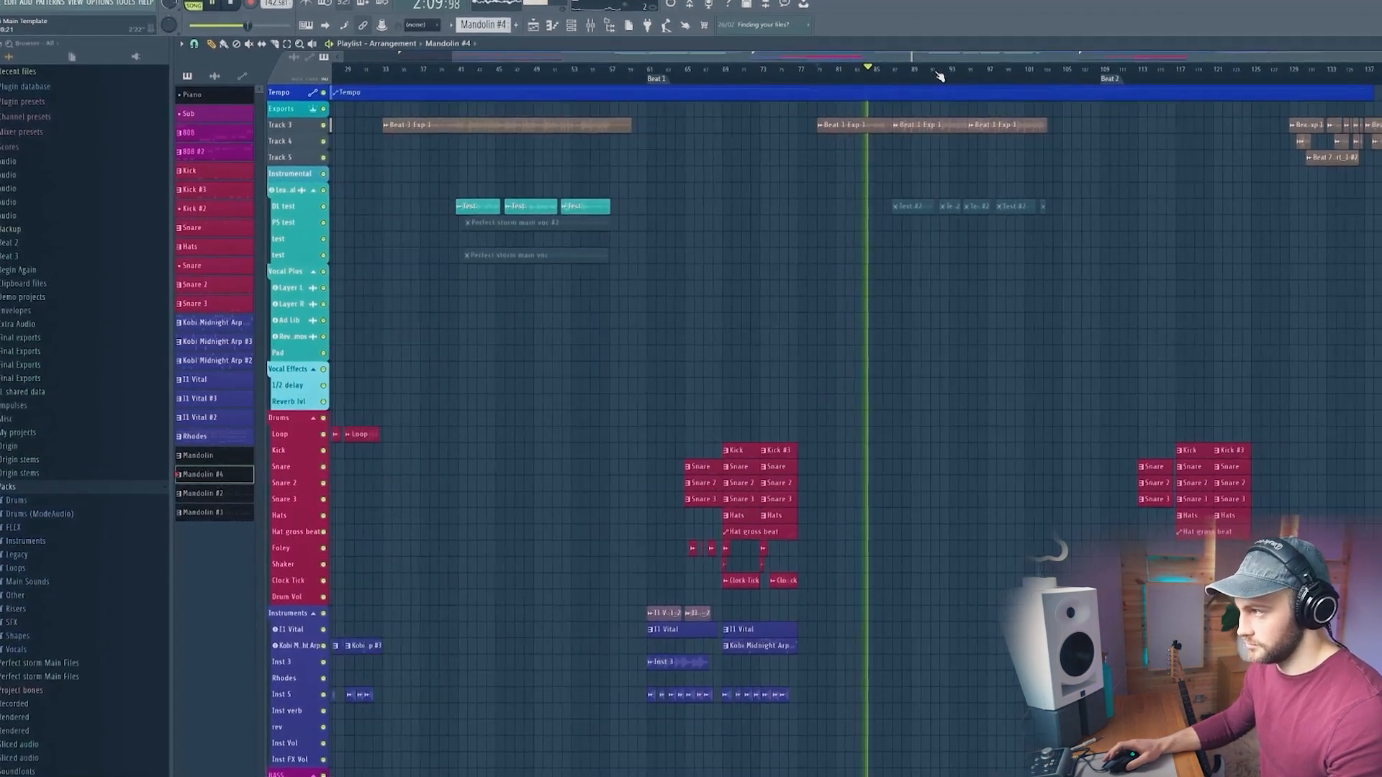
pyautogui.scroll(3, 928, 77)
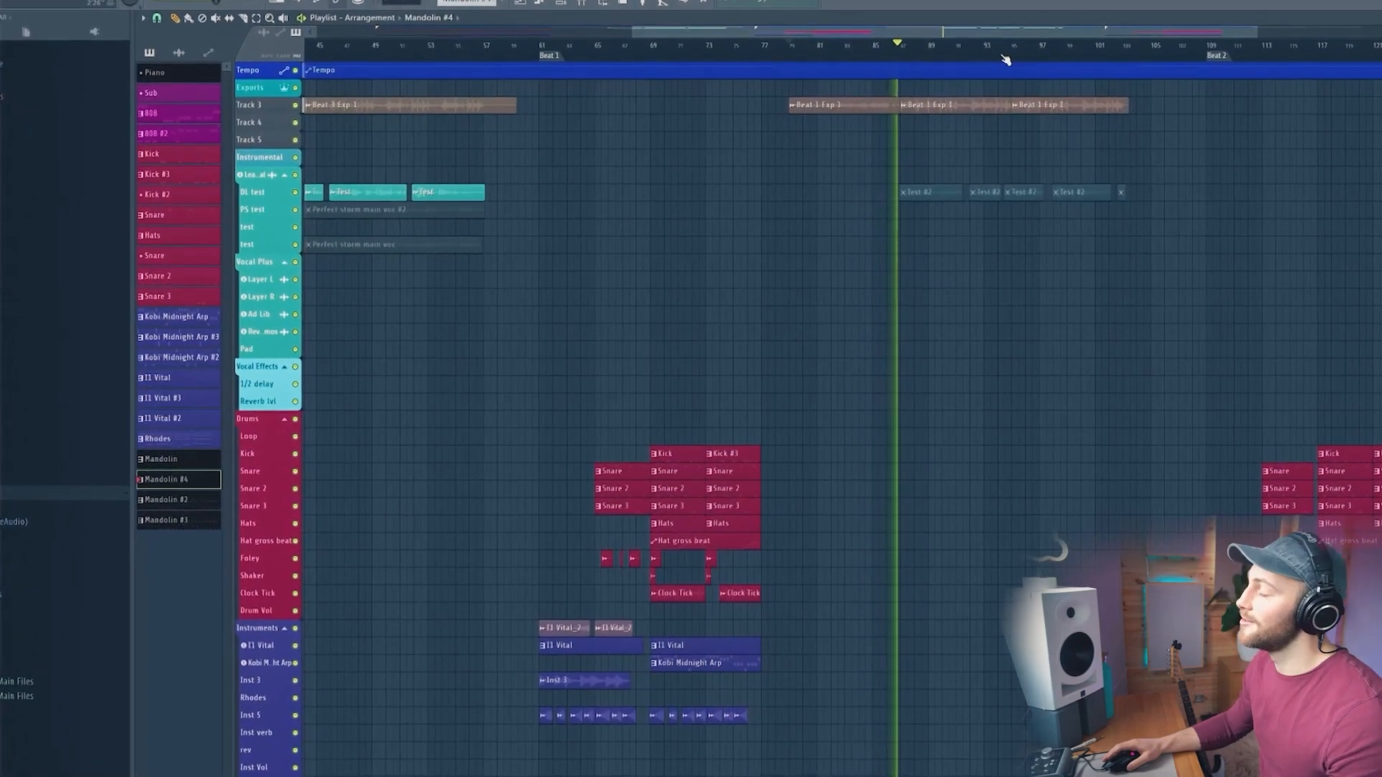
pyautogui.scroll(-4, 1009, 54)
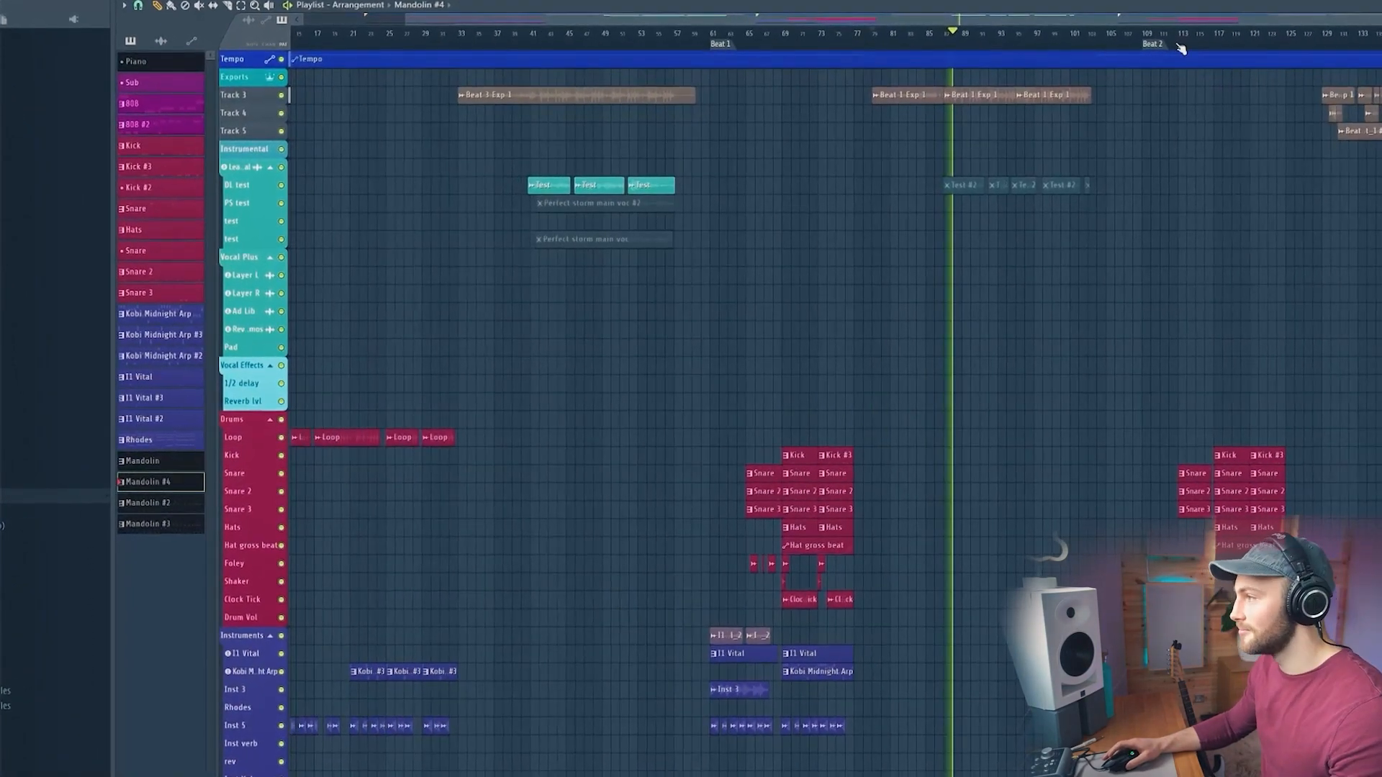
pyautogui.scroll(4, 1180, 49)
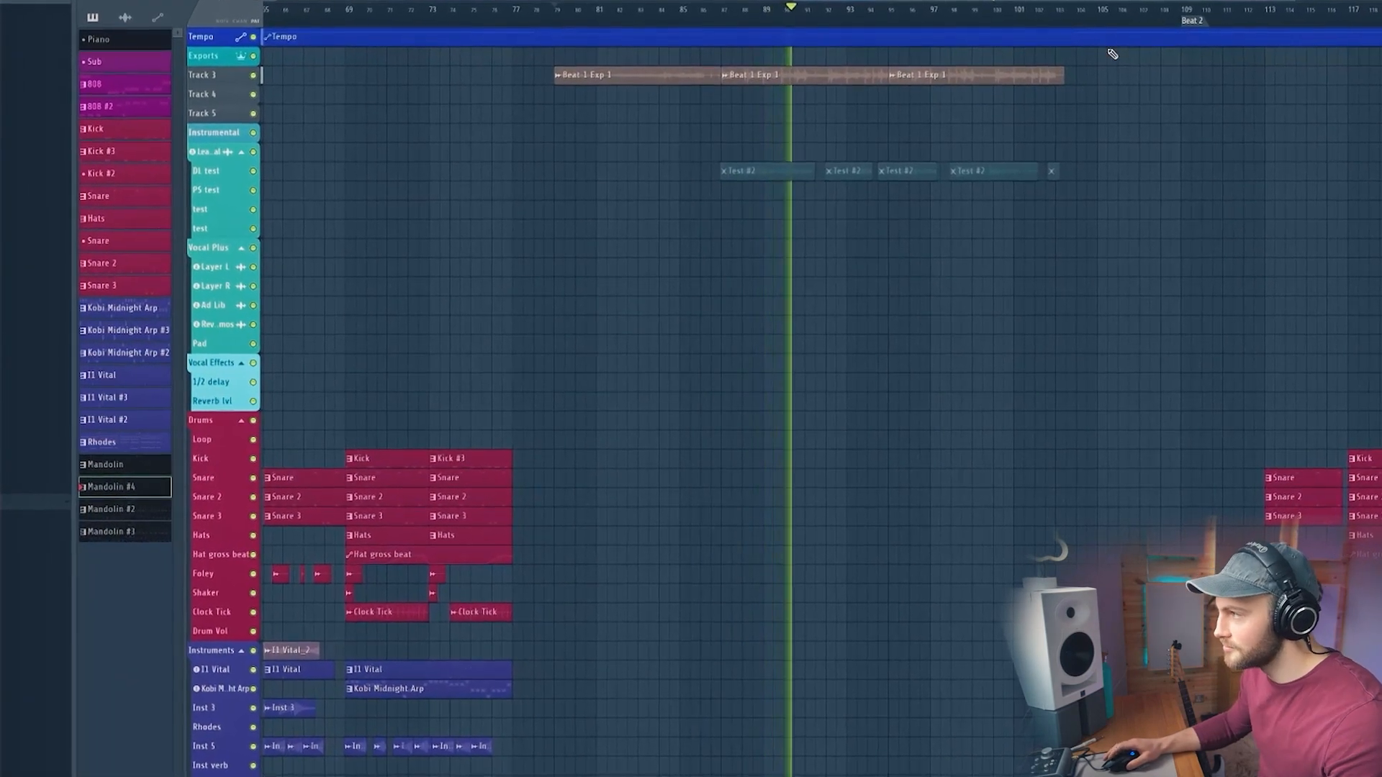
pyautogui.scroll(2, 1117, 59)
pyautogui.scroll(3, 1150, 153)
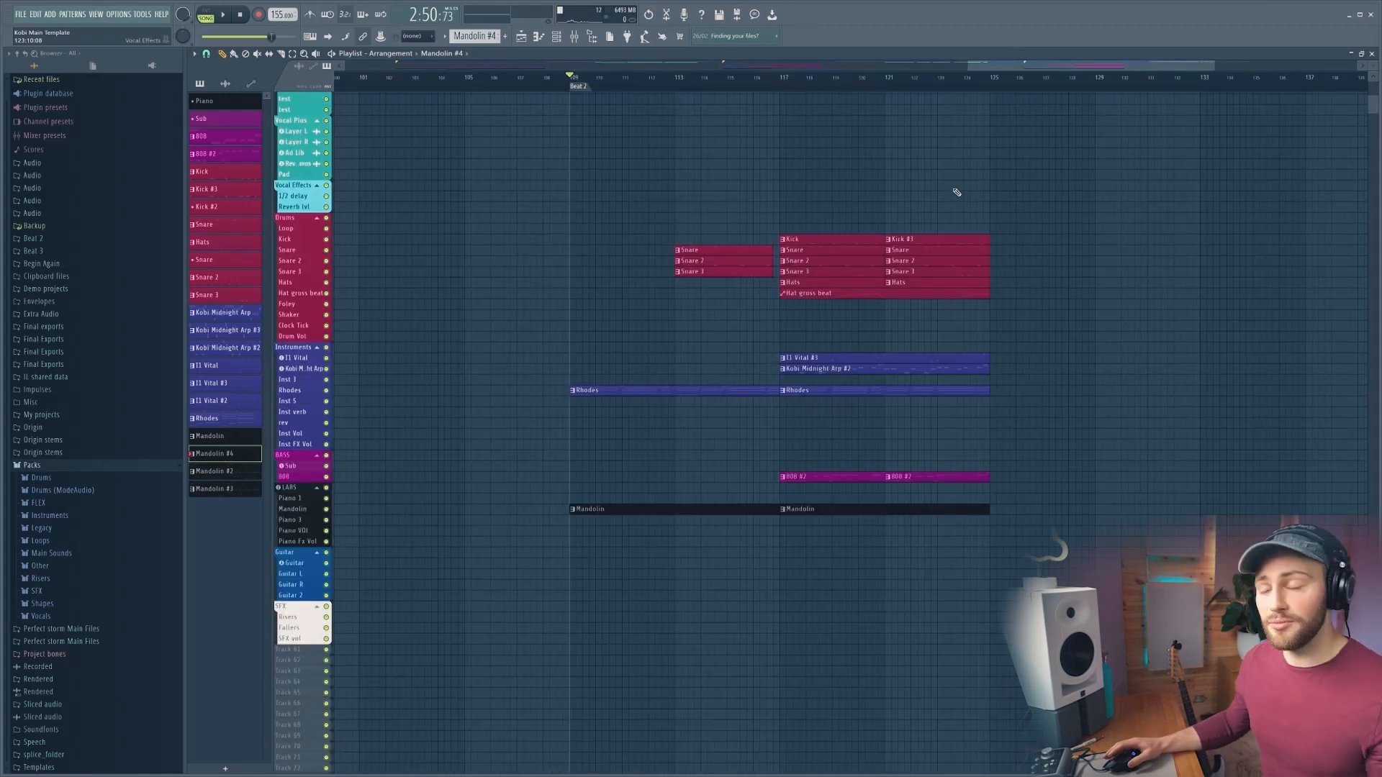
# Play the Beat 2 section with the Drums, Rhodes, 808 and Mandolin tracks soloed, examining its patterns from bar 117 to 125
pyautogui.scroll(3, 725, 401)
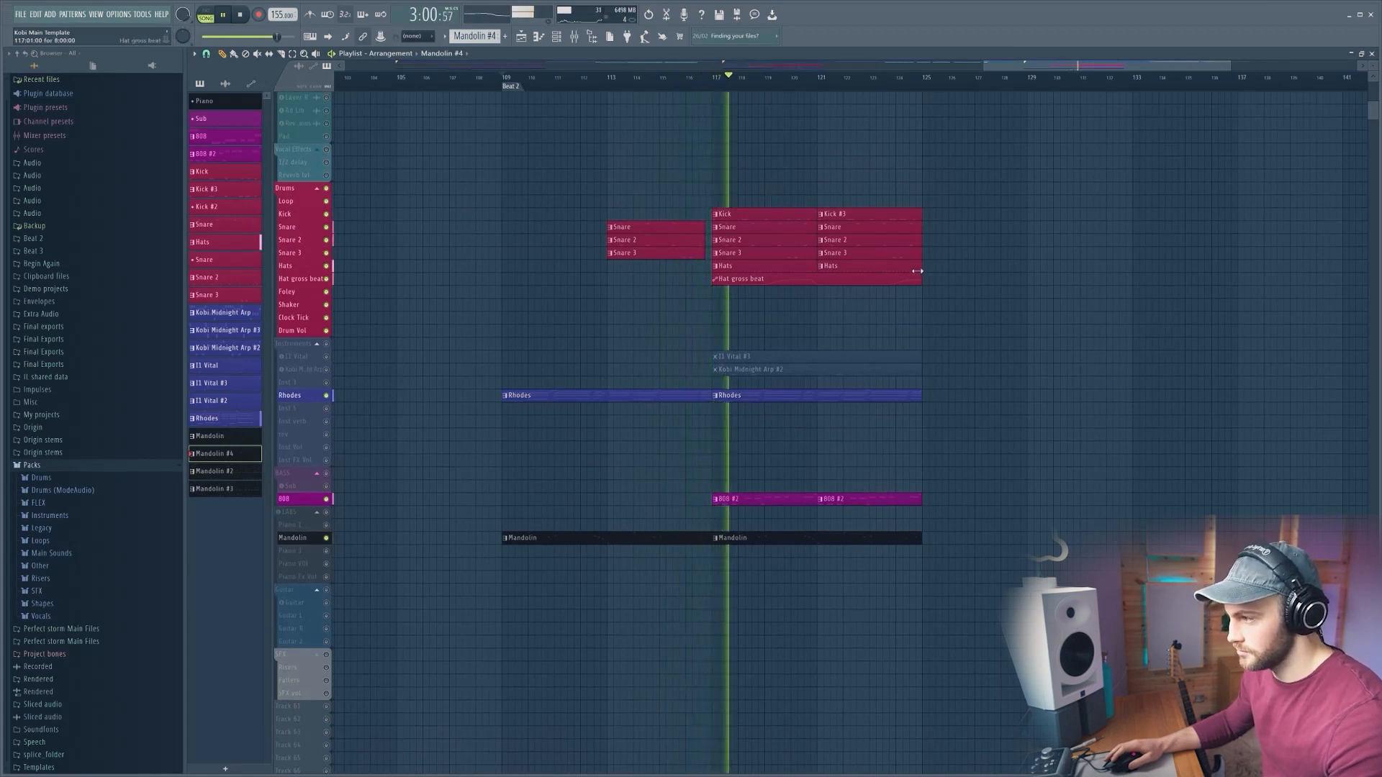
pyautogui.scroll(4, 932, 87)
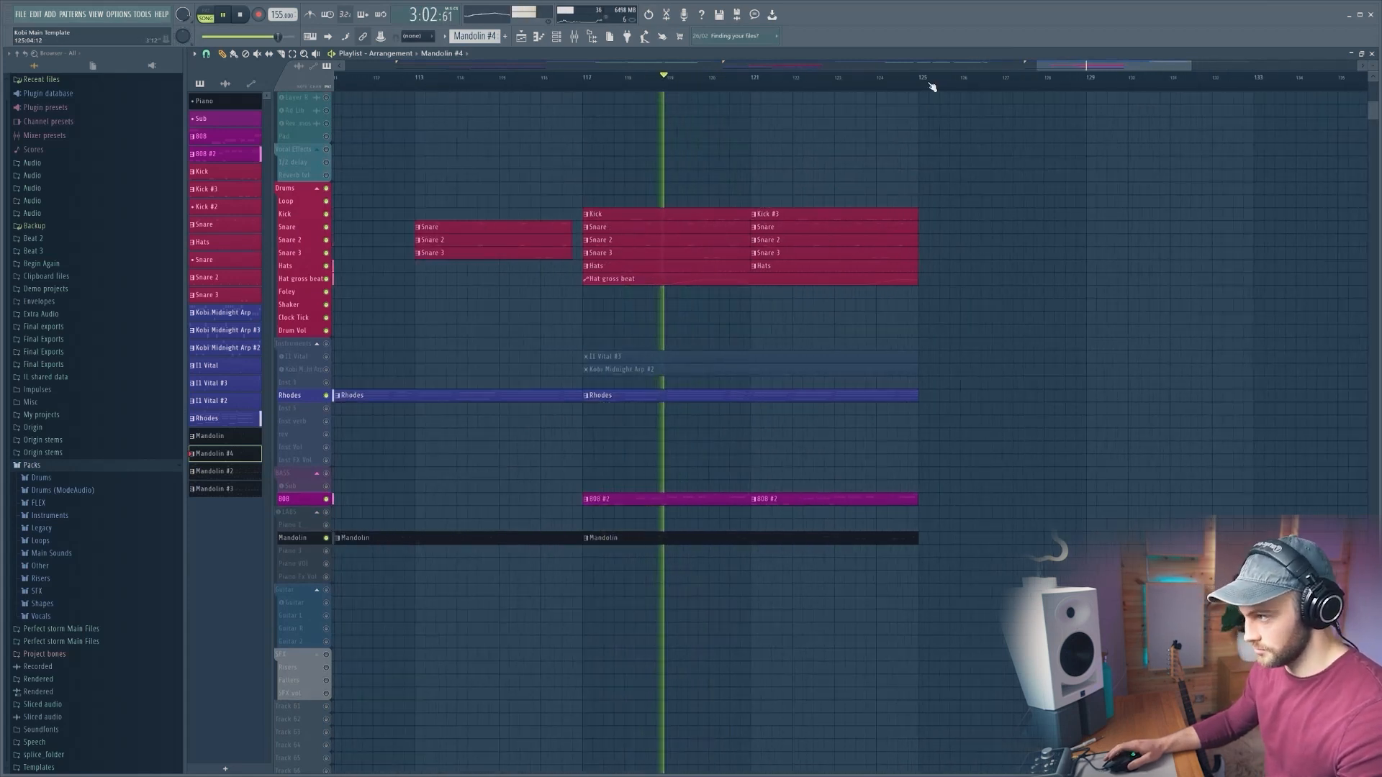
pyautogui.scroll(-2, 932, 87)
pyautogui.scroll(1, 694, 262)
pyautogui.scroll(3, 697, 262)
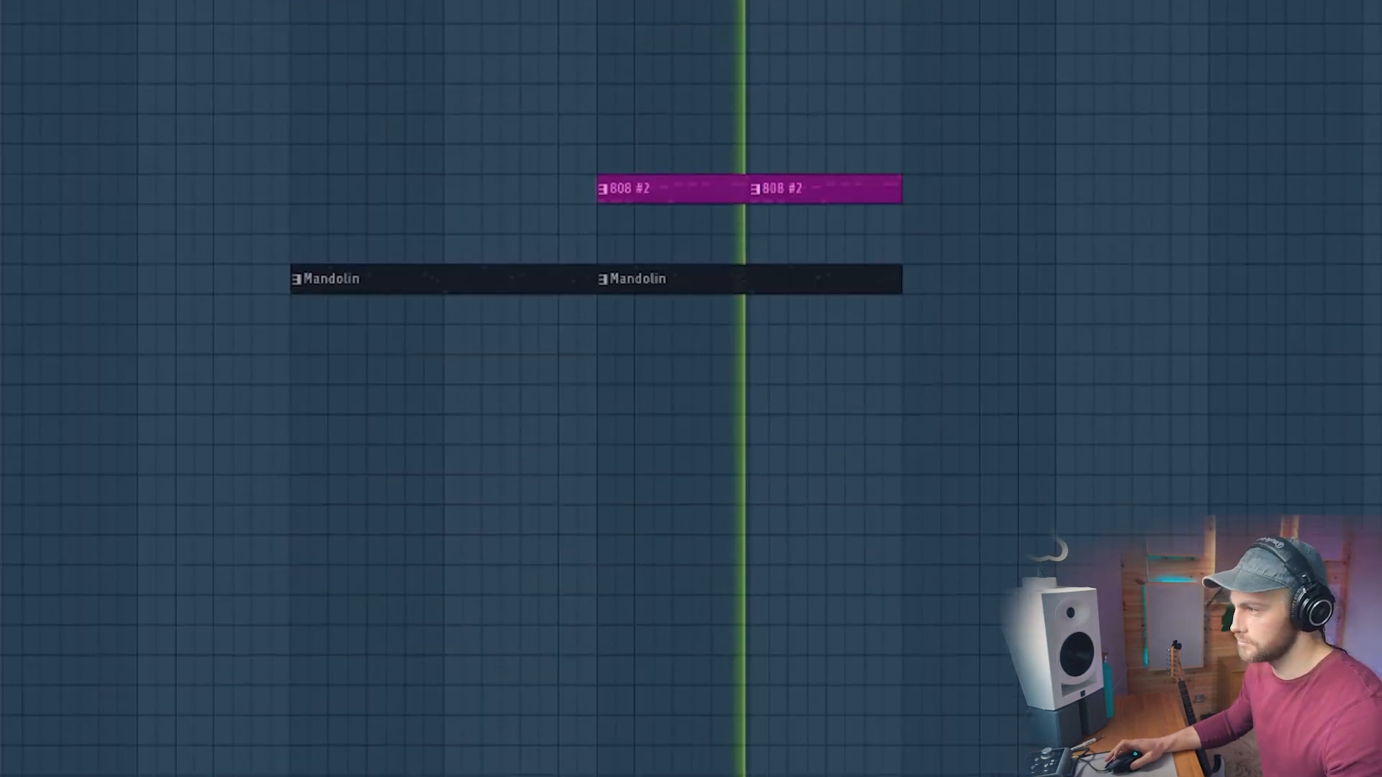
pyautogui.scroll(2, 879, 4)
pyautogui.scroll(2, 867, 9)
pyautogui.scroll(-3, 817, 119)
pyautogui.scroll(1, 814, 113)
pyautogui.scroll(-1, 850, 92)
pyautogui.scroll(1, 852, 92)
pyautogui.scroll(2, 852, 91)
# Play back the chopped Beat 2 Exp 1 clips on Tracks 3 to 5 and examine their waveforms around bar 137
pyautogui.scroll(-2, 1008, 36)
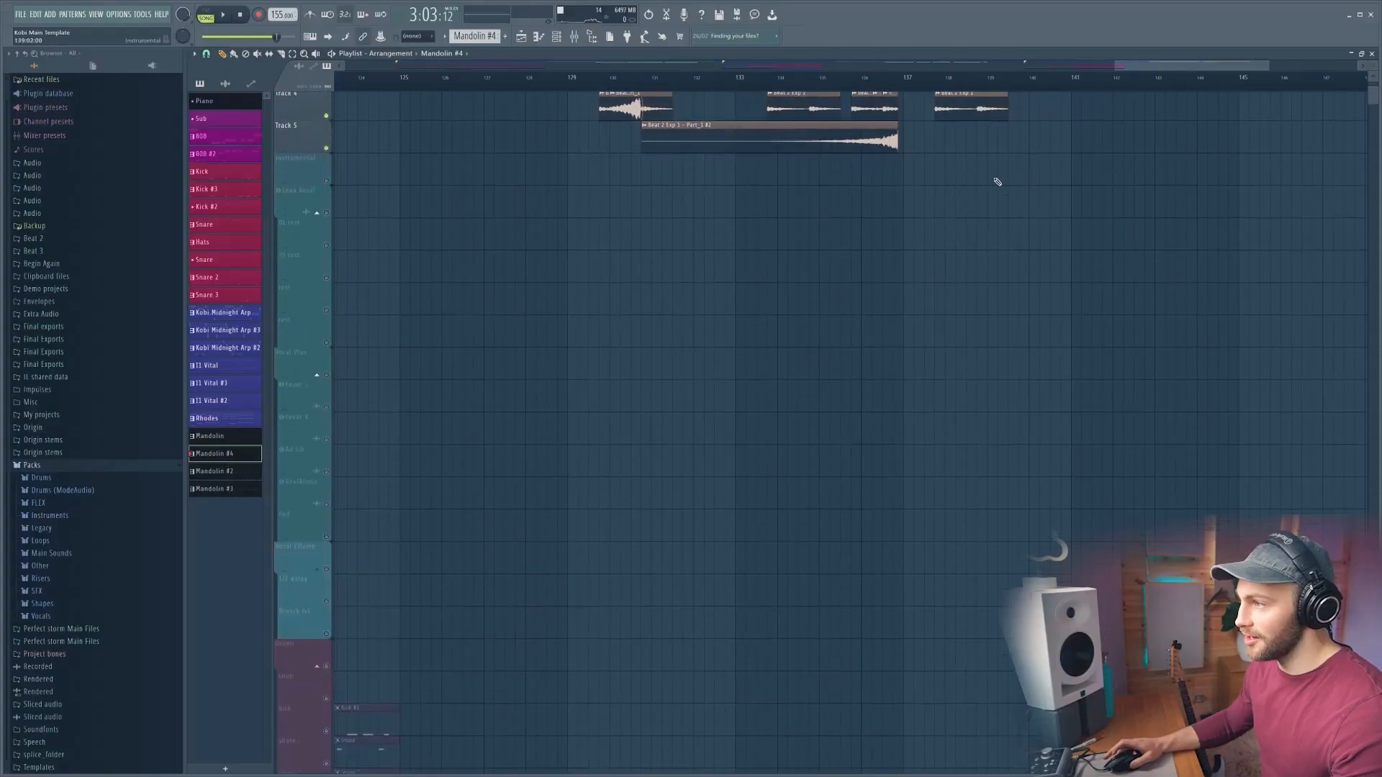
pyautogui.scroll(3, 997, 182)
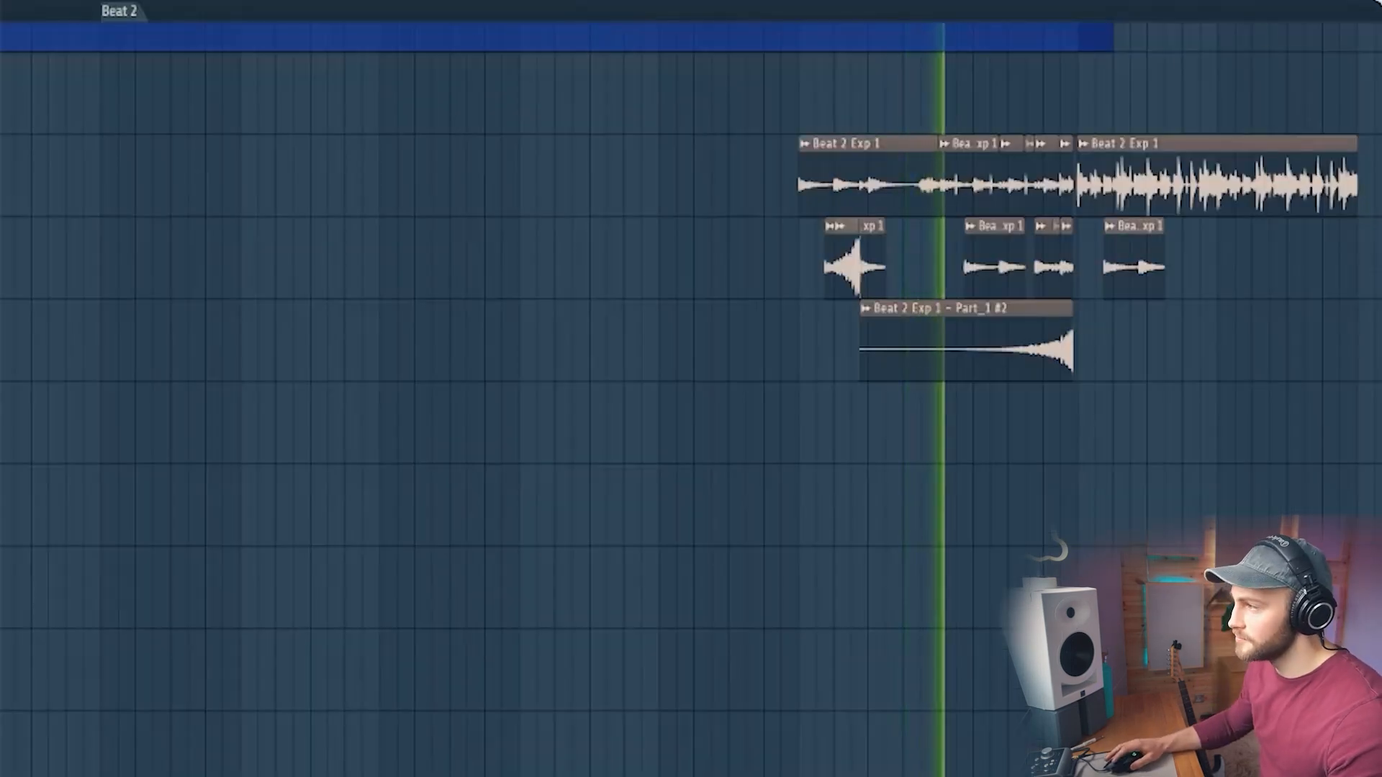
pyautogui.scroll(2, 1331, 77)
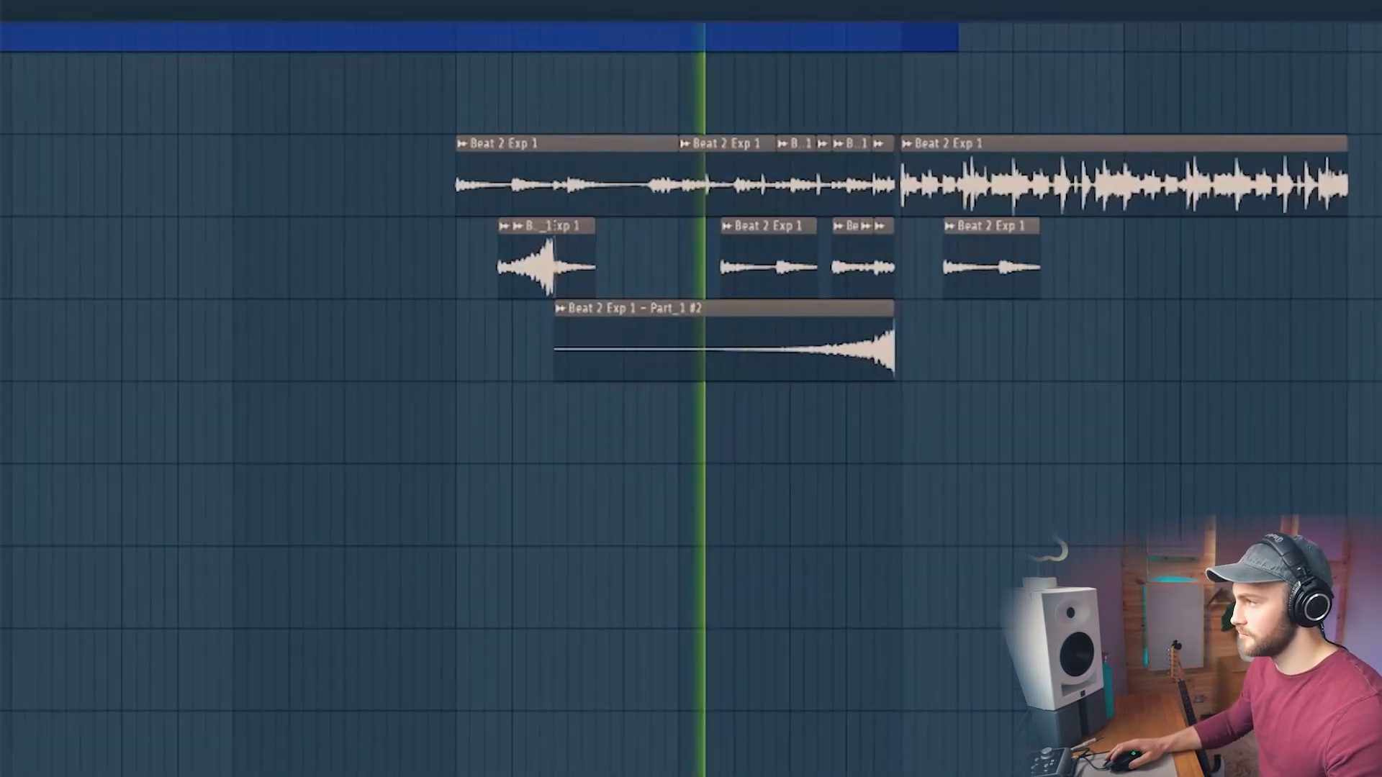
pyautogui.scroll(2, 1378, 77)
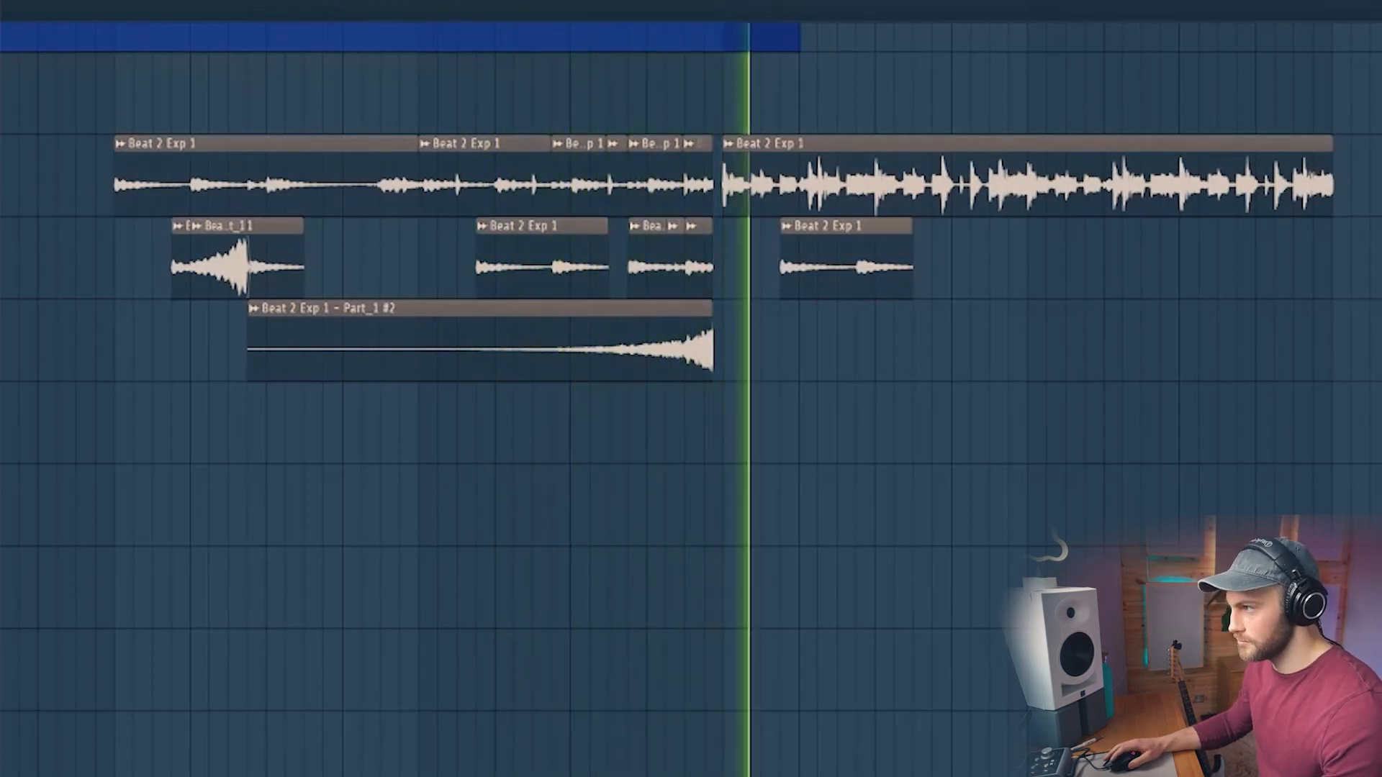
pyautogui.scroll(-4, 1378, 57)
pyautogui.scroll(-1, 1378, 58)
pyautogui.scroll(3, 1378, 57)
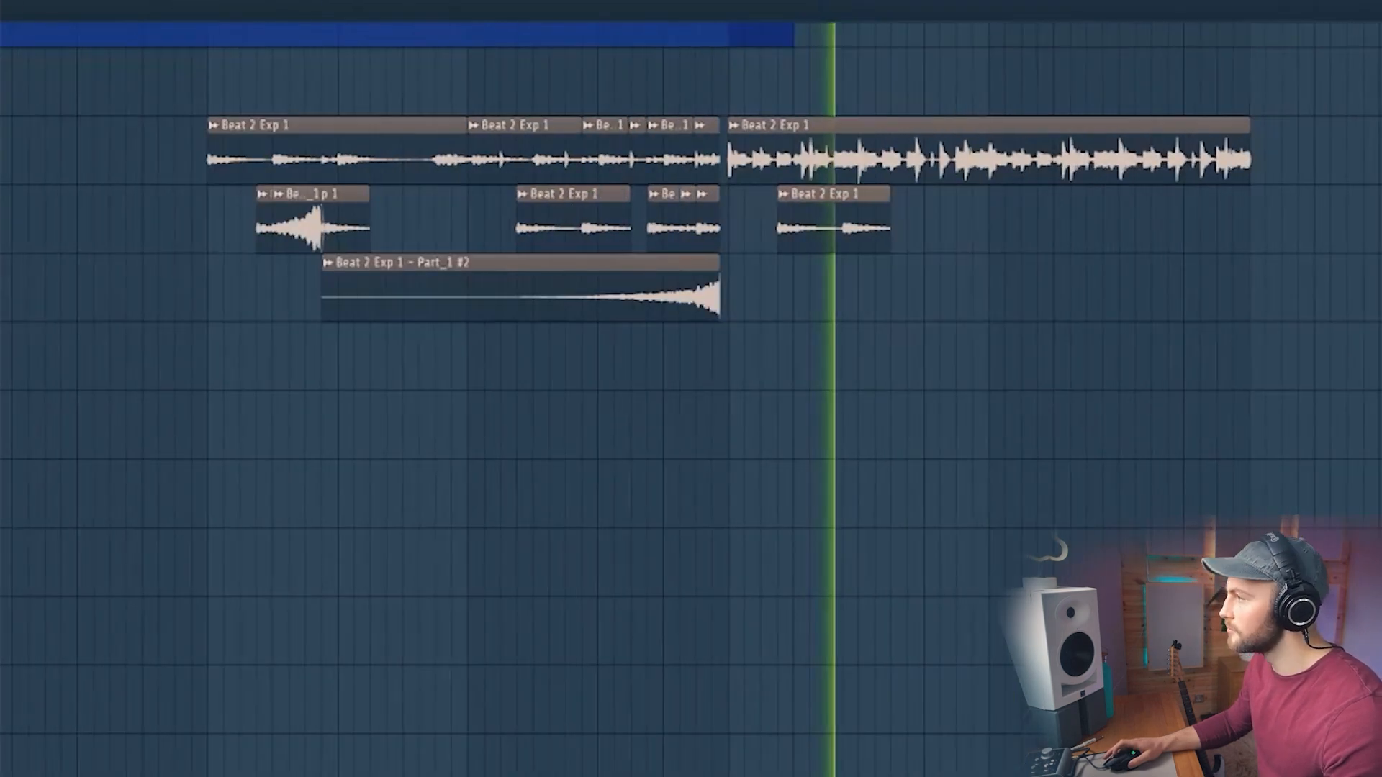
pyautogui.scroll(1, 1378, 57)
pyautogui.scroll(-1, 1379, 58)
pyautogui.scroll(1, 1056, 305)
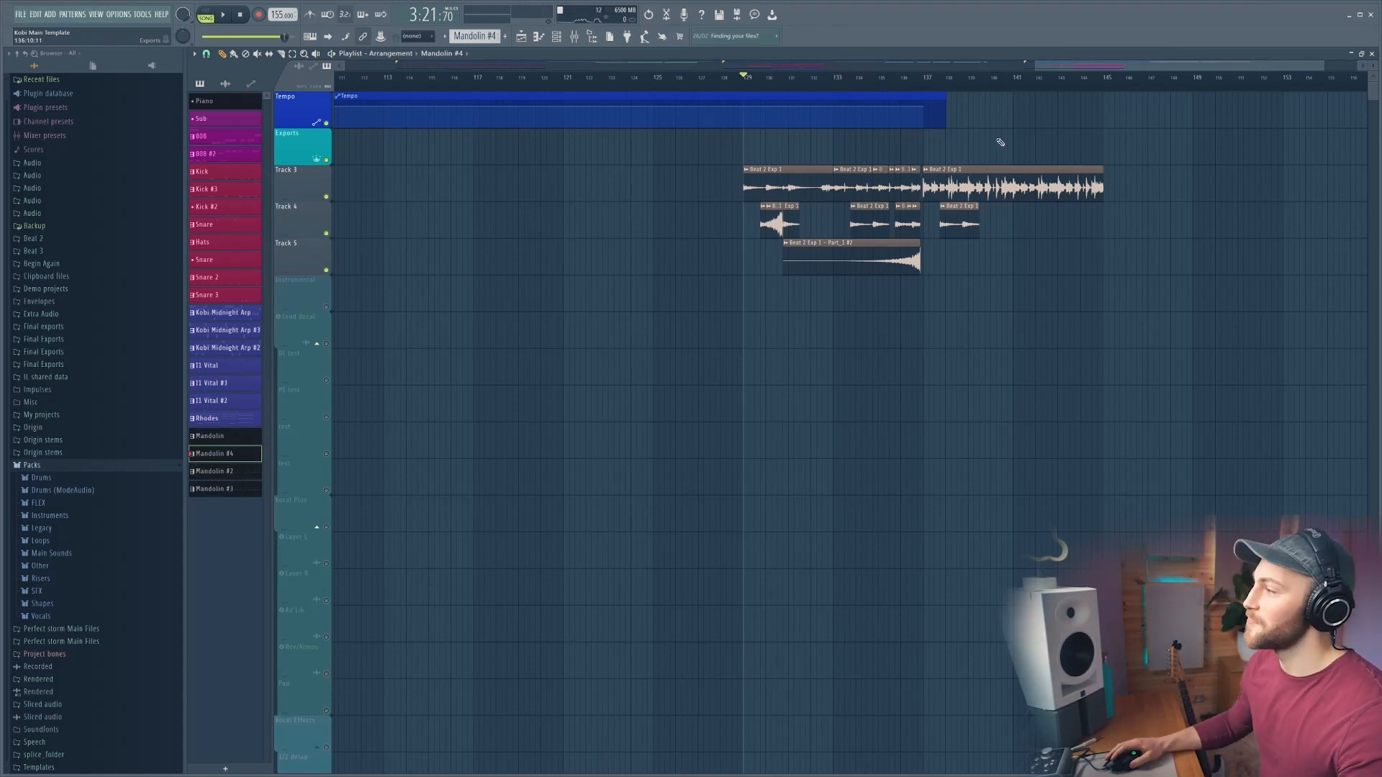
# Solo Track 4 and play back its Beat 2 Exp 1 clips around bar 133
pyautogui.scroll(5, 1064, 88)
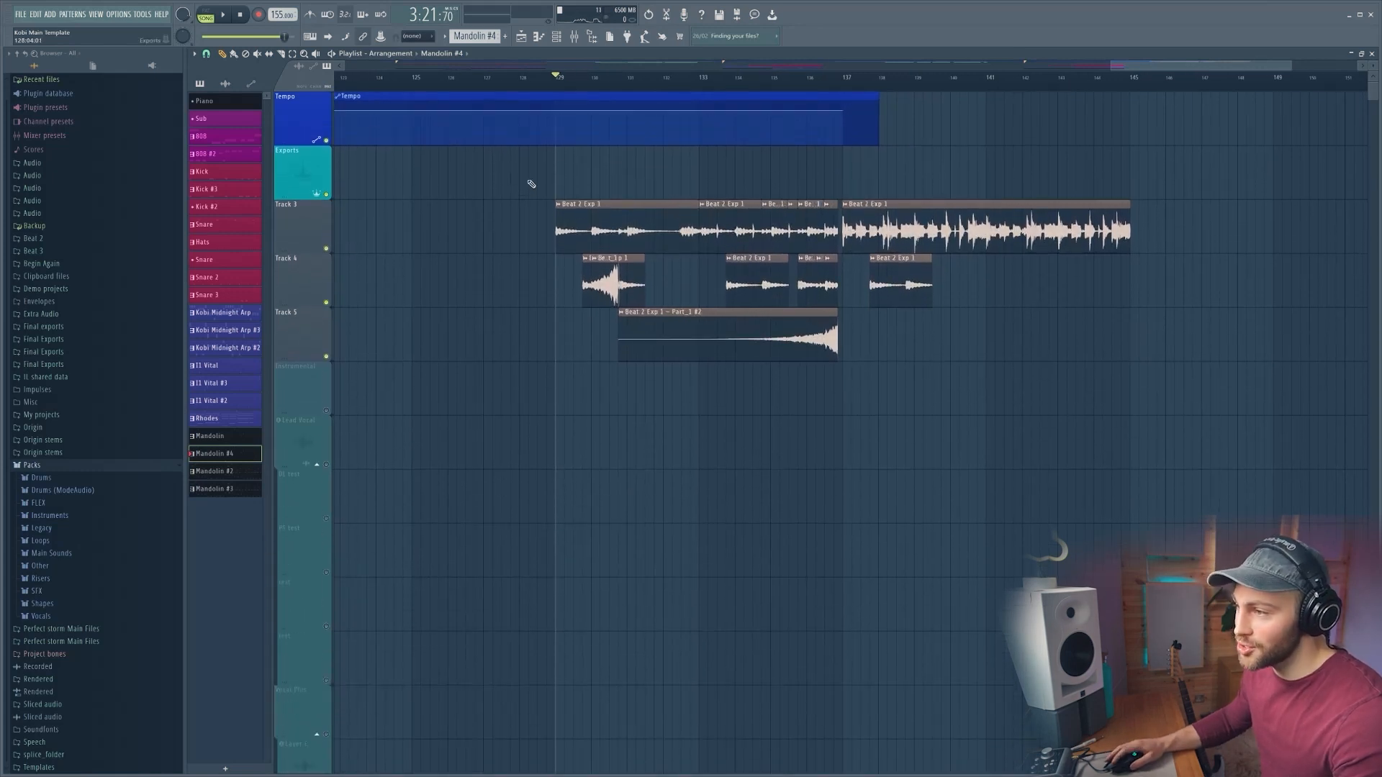
pyautogui.rightClick(326, 250)
pyautogui.press('space')
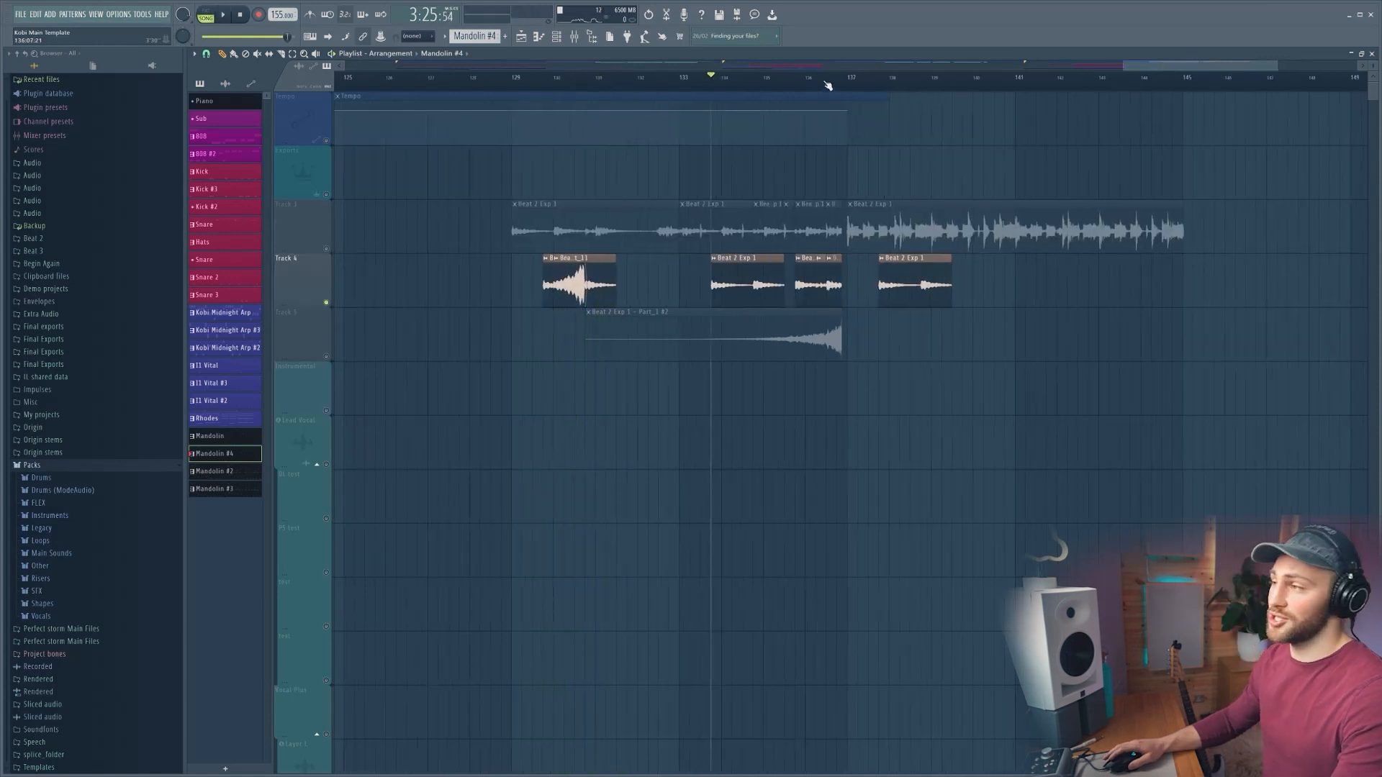
pyautogui.scroll(4, 827, 79)
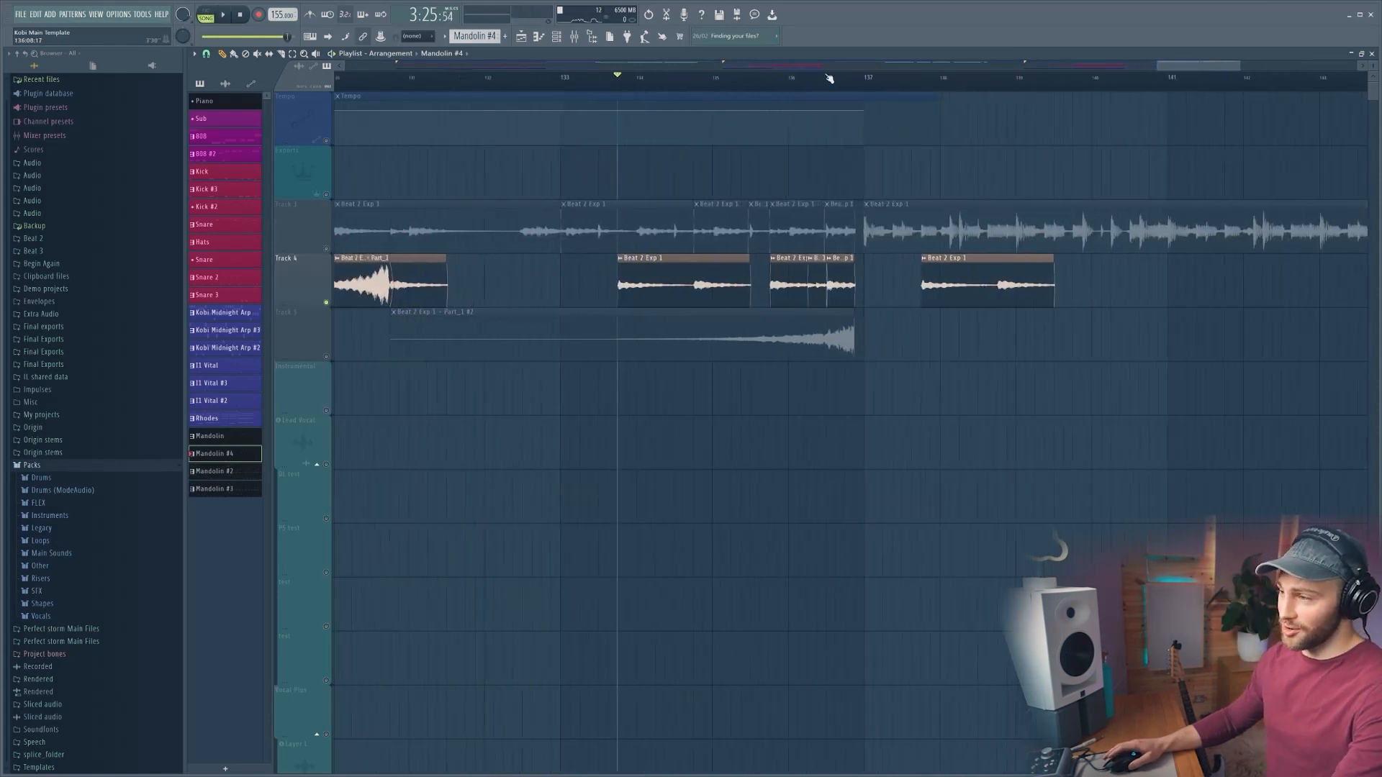
pyautogui.press('space')
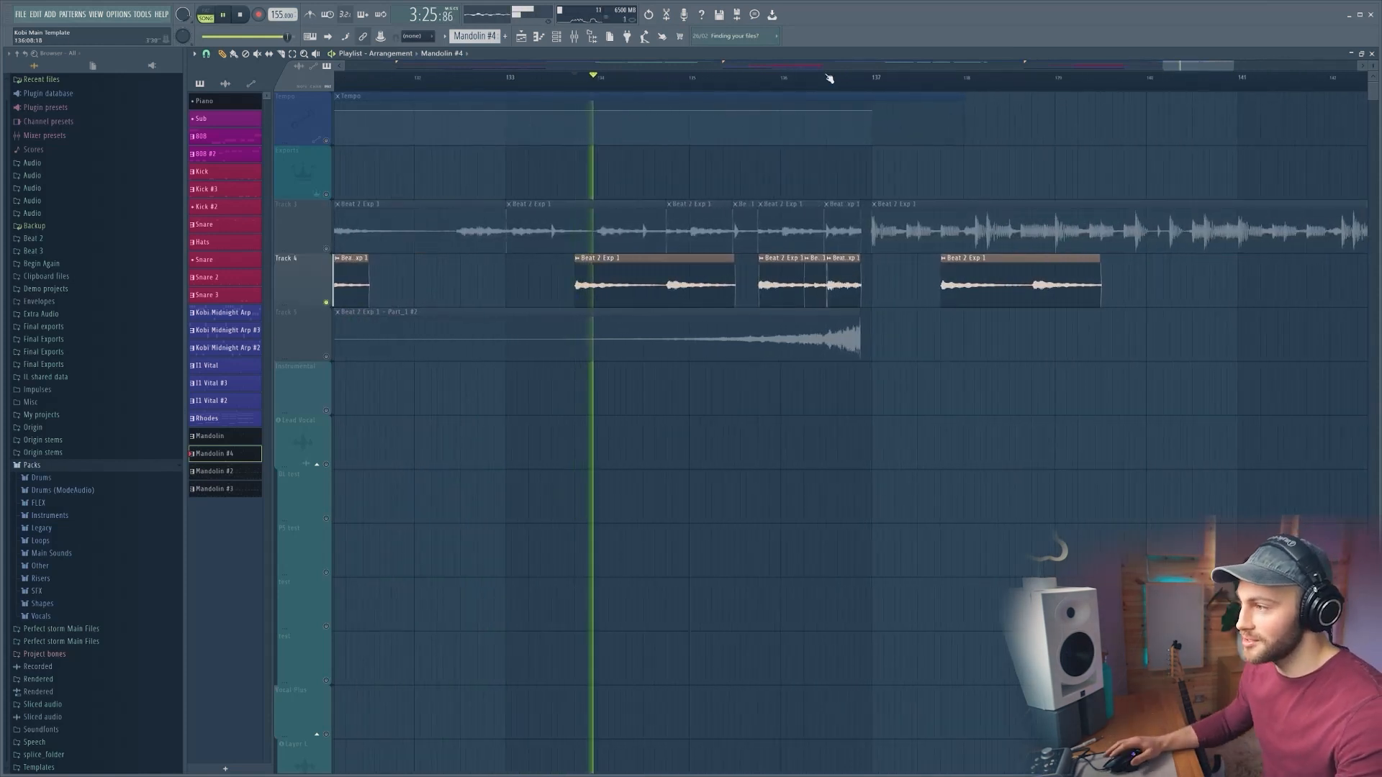
# Play Track 3 together with Track 4 and examine how their clips line up before bar 137
pyautogui.scroll(-2, 828, 81)
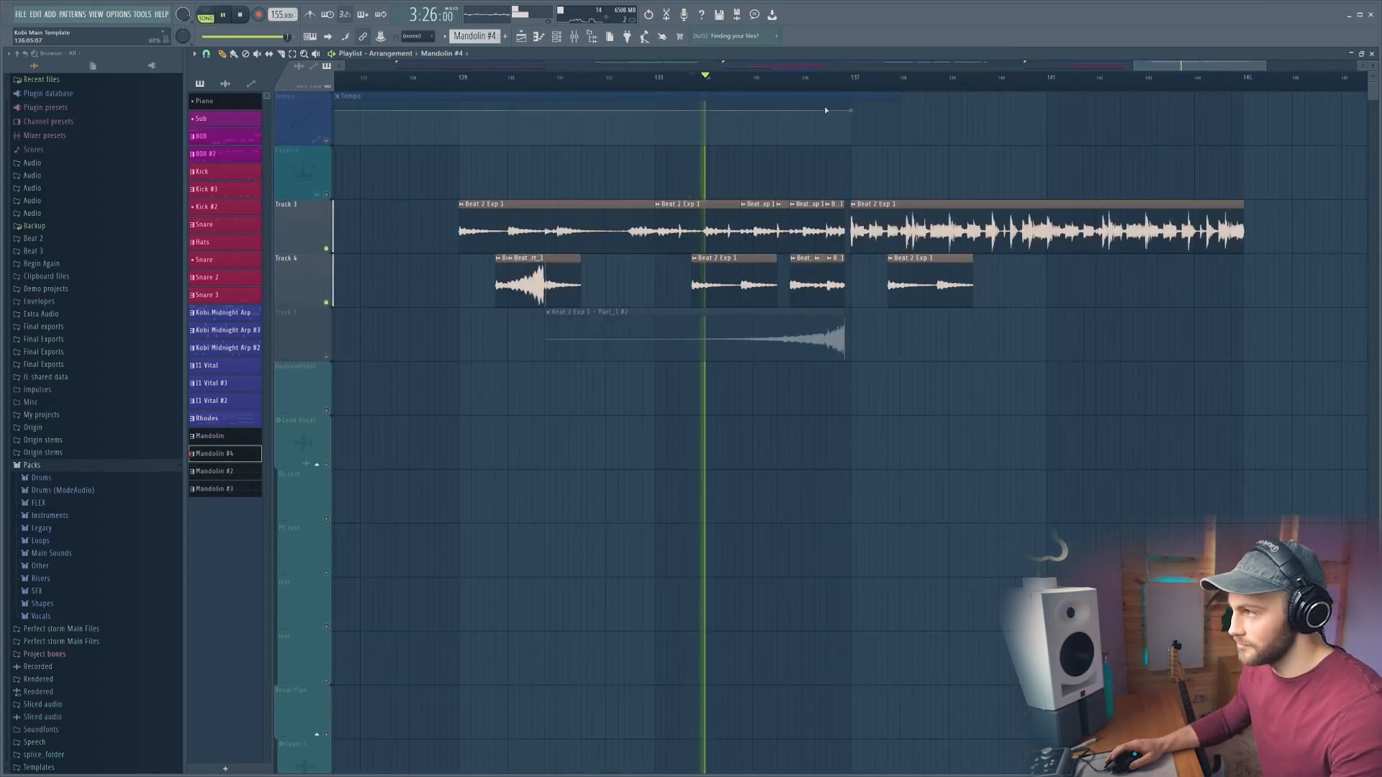
pyautogui.scroll(2, 835, 83)
pyautogui.scroll(1, 844, 85)
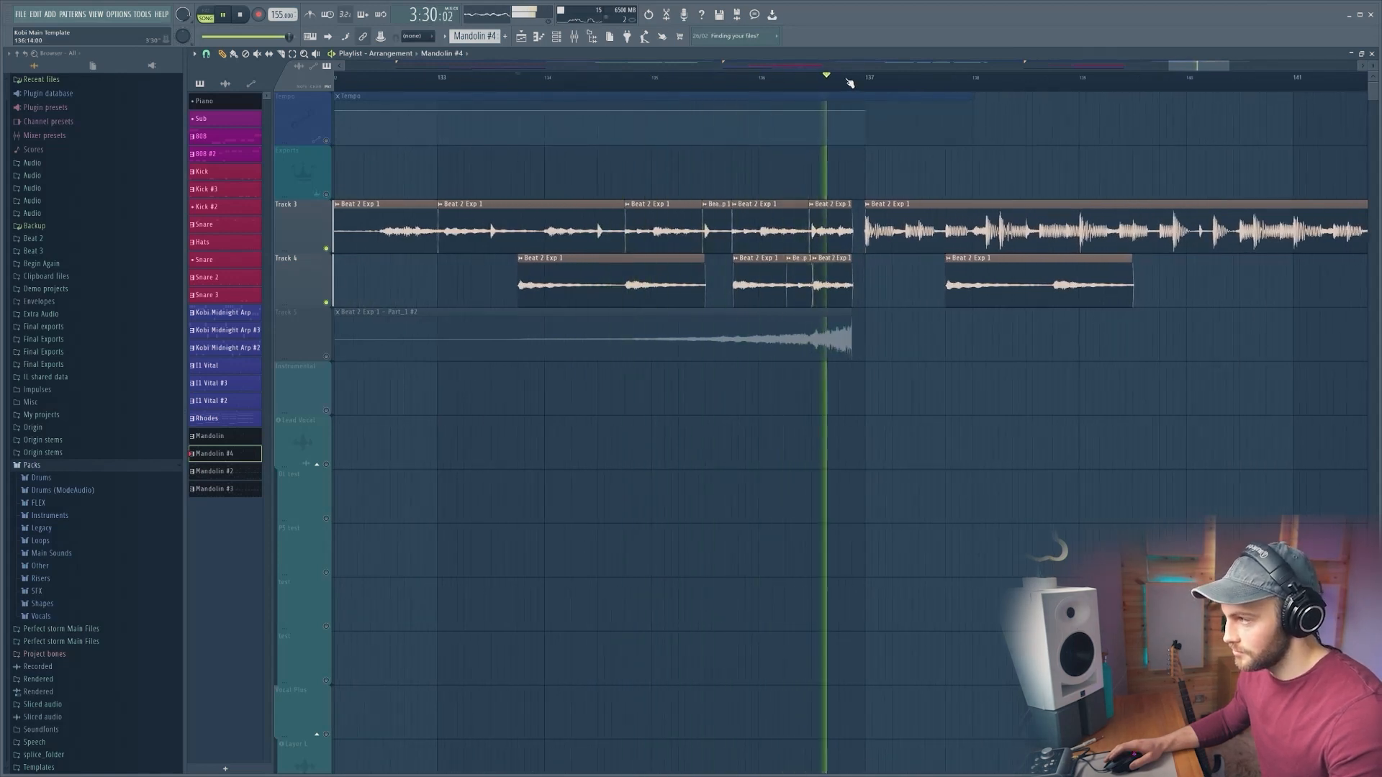
pyautogui.scroll(-3, 850, 84)
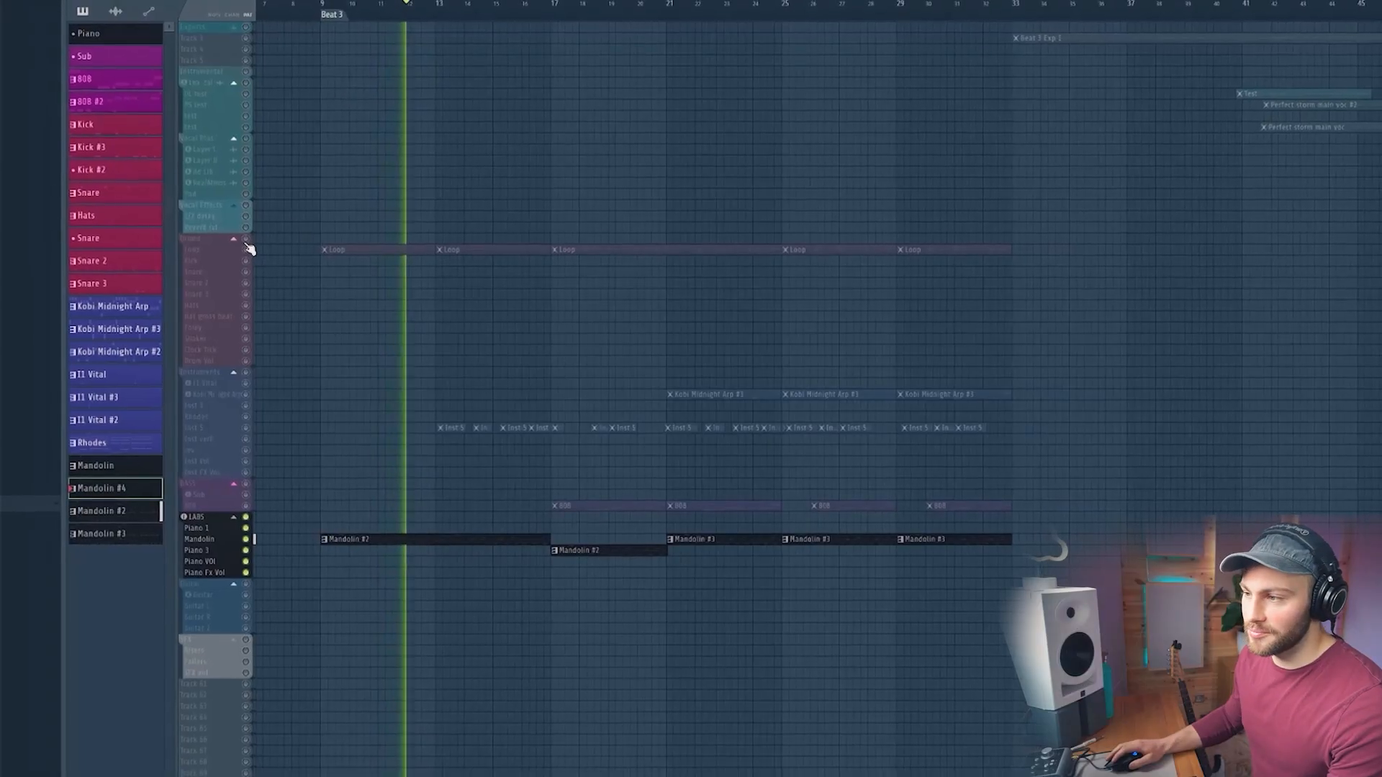
# Enable the Drums and Bass groups alongside the soloed LABS group during Beat 3 playback
pyautogui.click(248, 248)
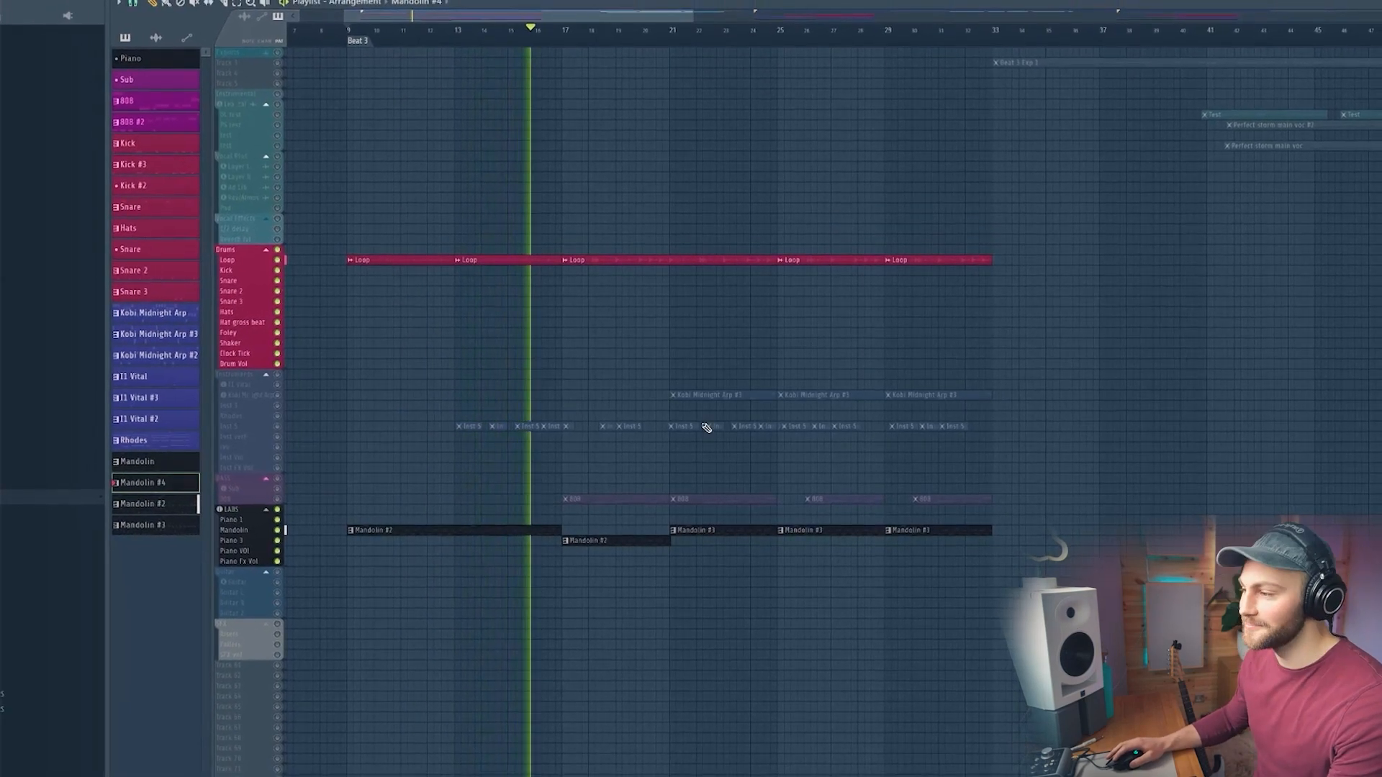
pyautogui.click(277, 478)
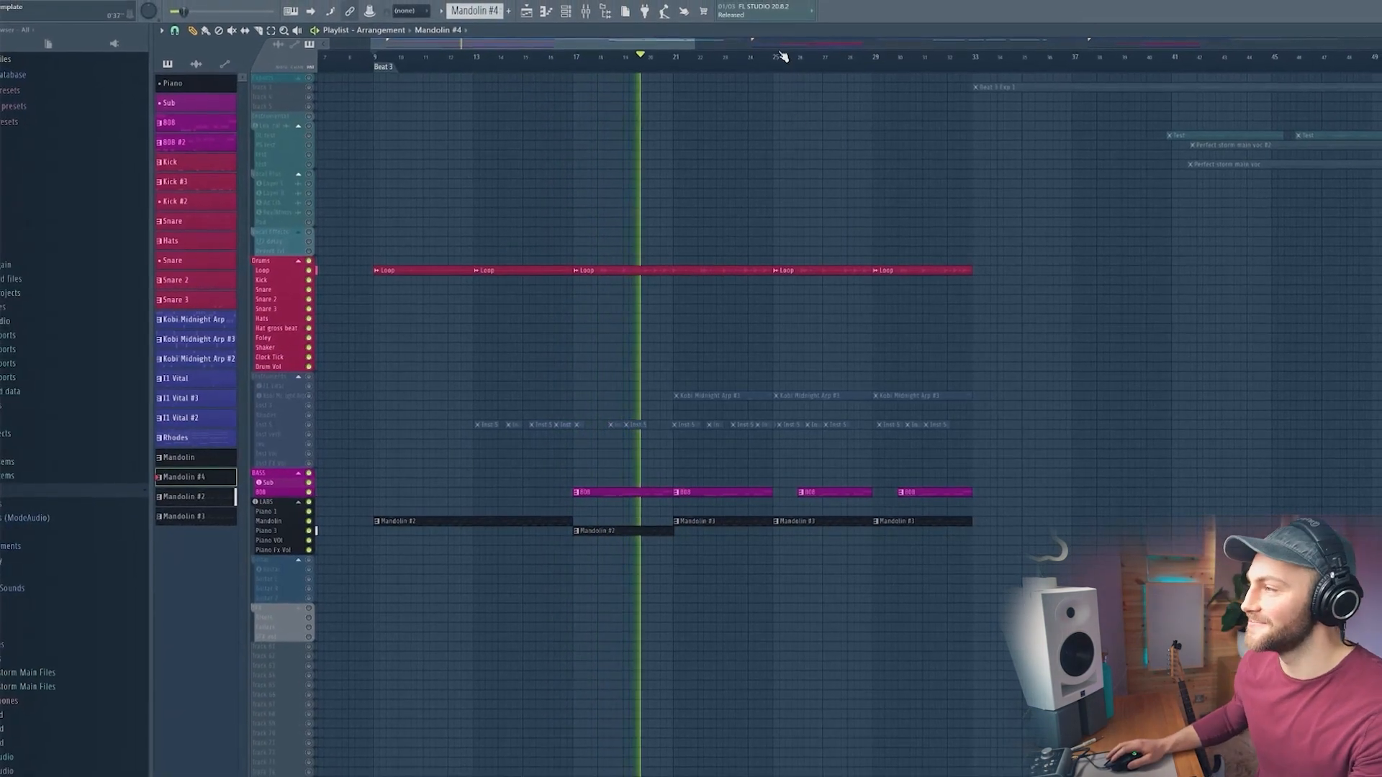
# Play back the Beat 3 section and the opening bars of Beat 1, and examine their clips across the playlist
pyautogui.scroll(-3, 768, 66)
pyautogui.scroll(-2, 767, 71)
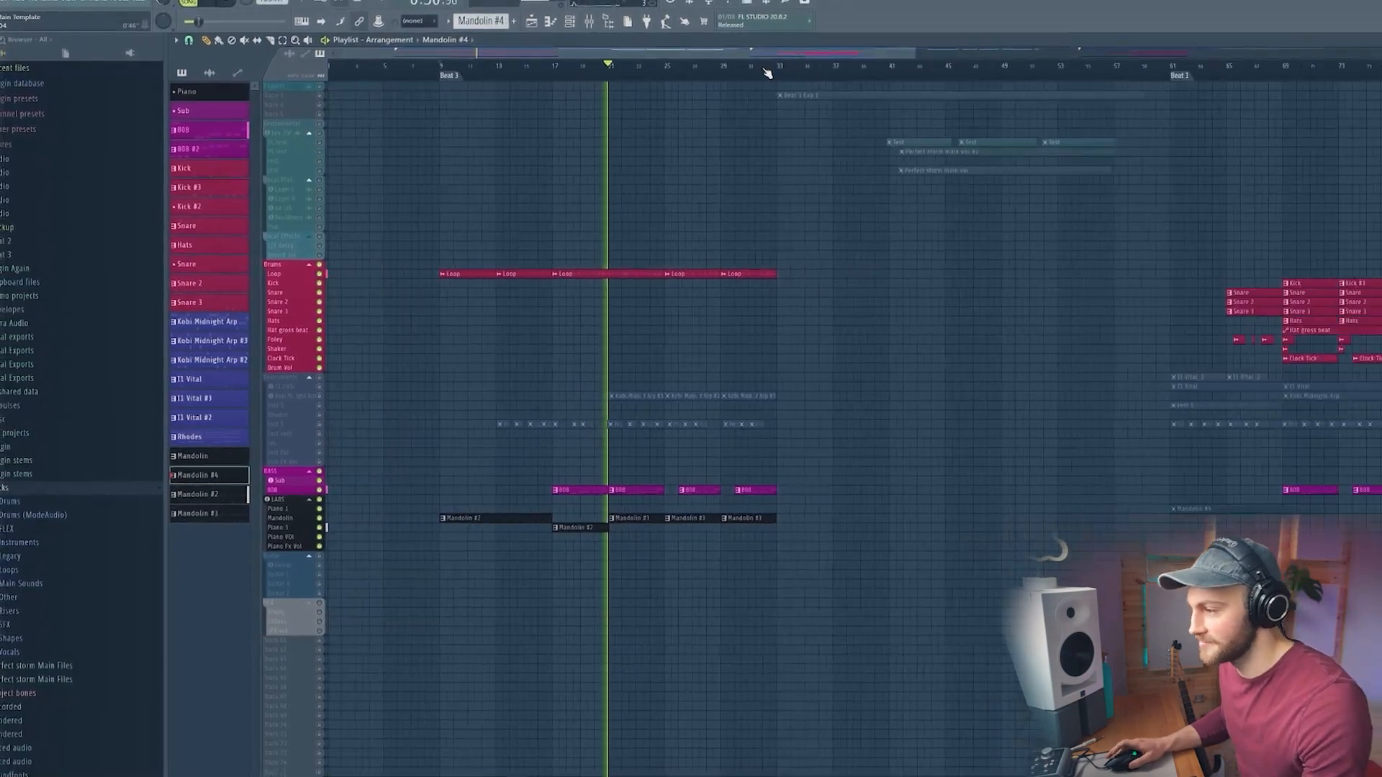
pyautogui.scroll(2, 565, 78)
pyautogui.scroll(2, 576, 88)
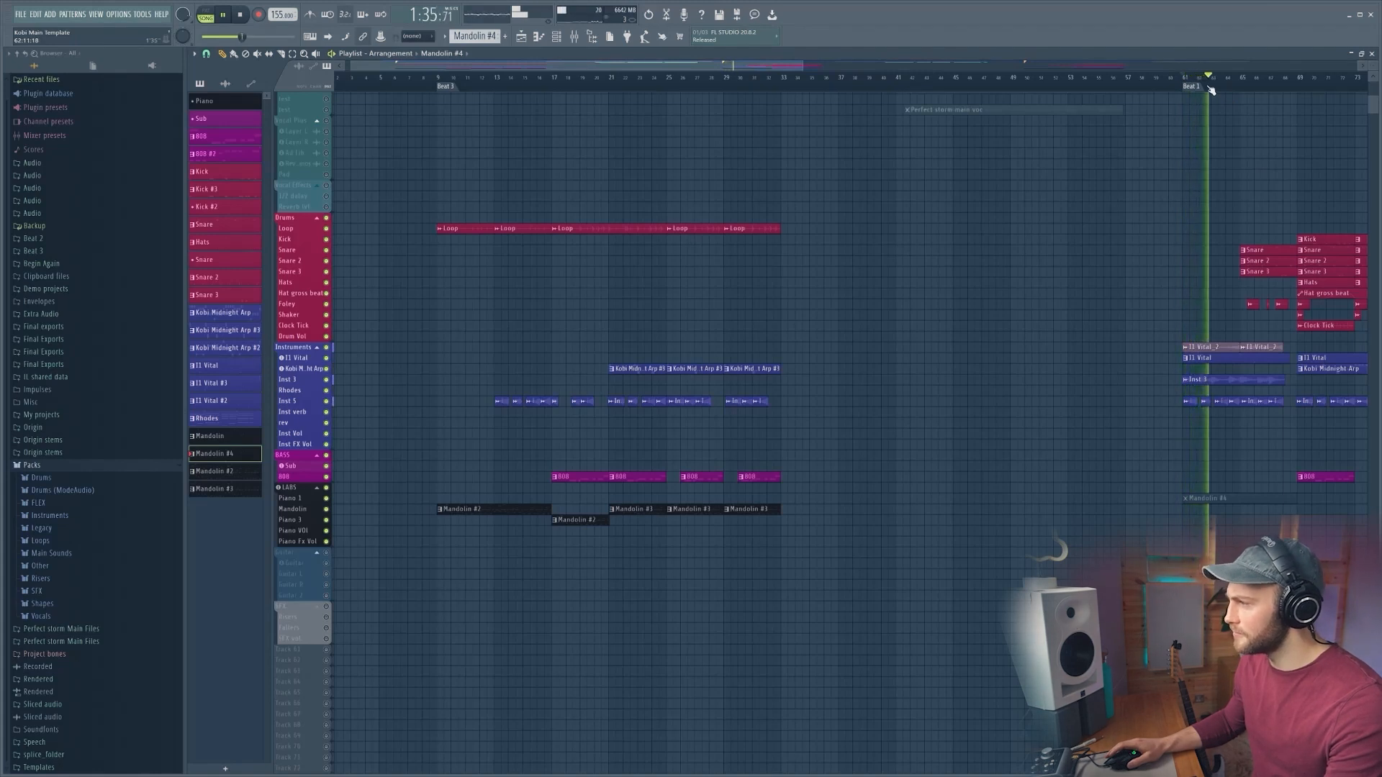
pyautogui.press('space')
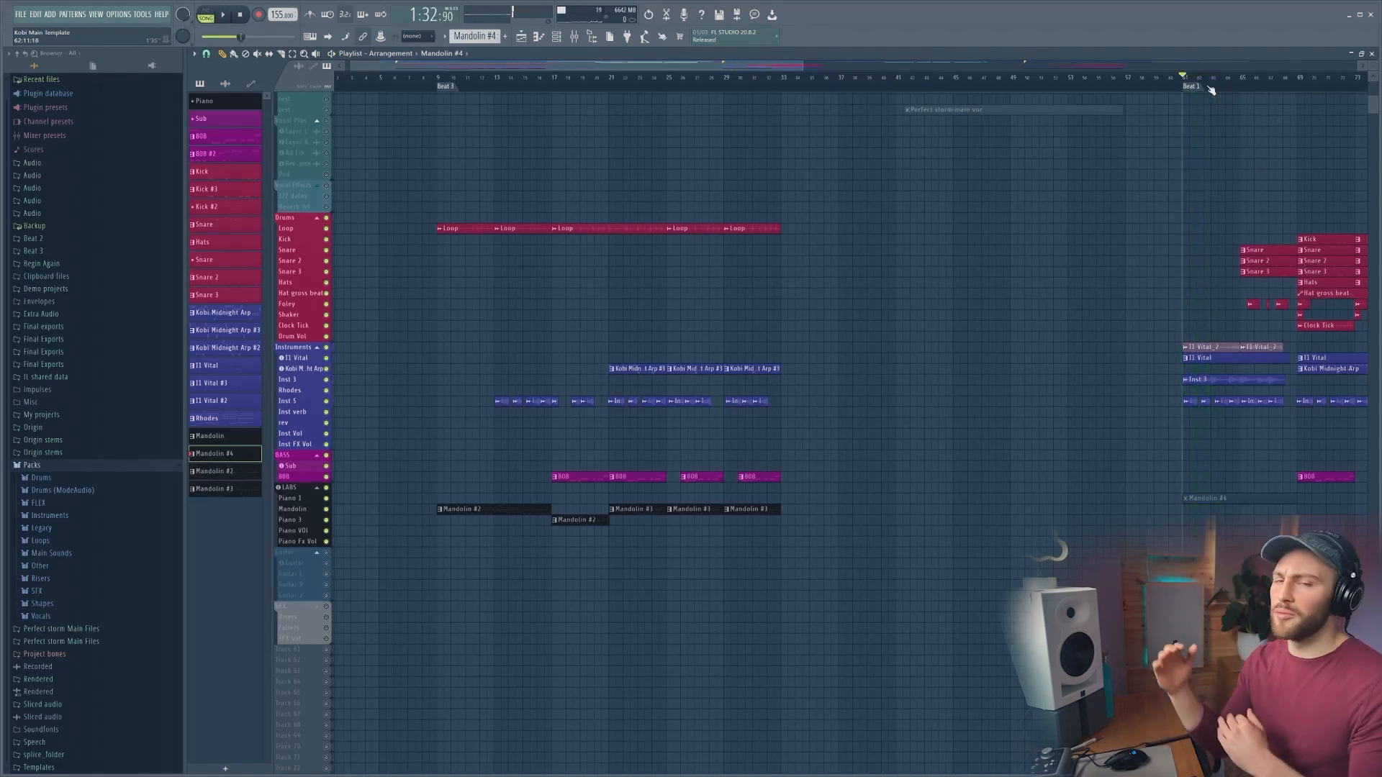
# Enable the Instruments, Bass and LABS groups for Beat 3 alongside the soloed Inst 3 and Inst 5 tracks
pyautogui.scroll(4, 1248, 353)
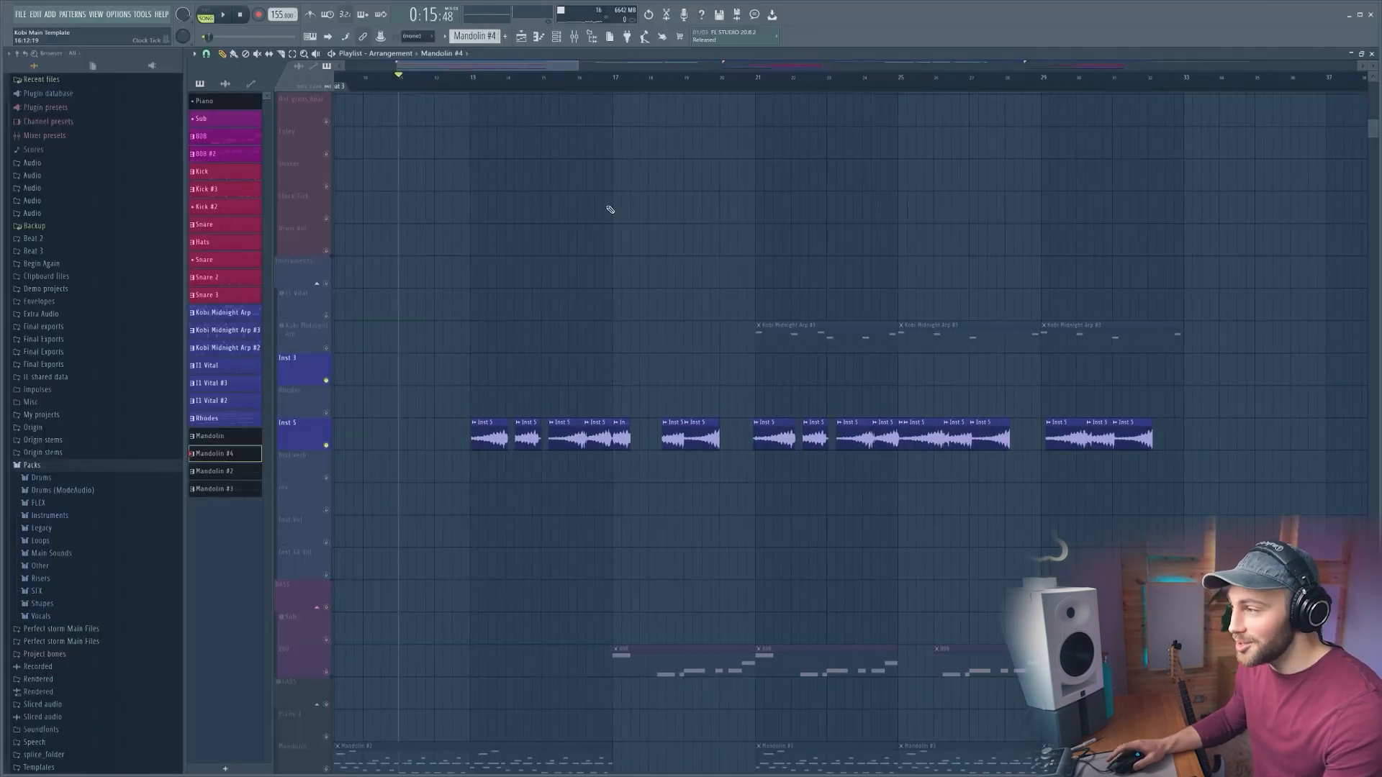
pyautogui.keyDown('alt'); pyautogui.scroll(-3, 610, 210); pyautogui.keyUp('alt')
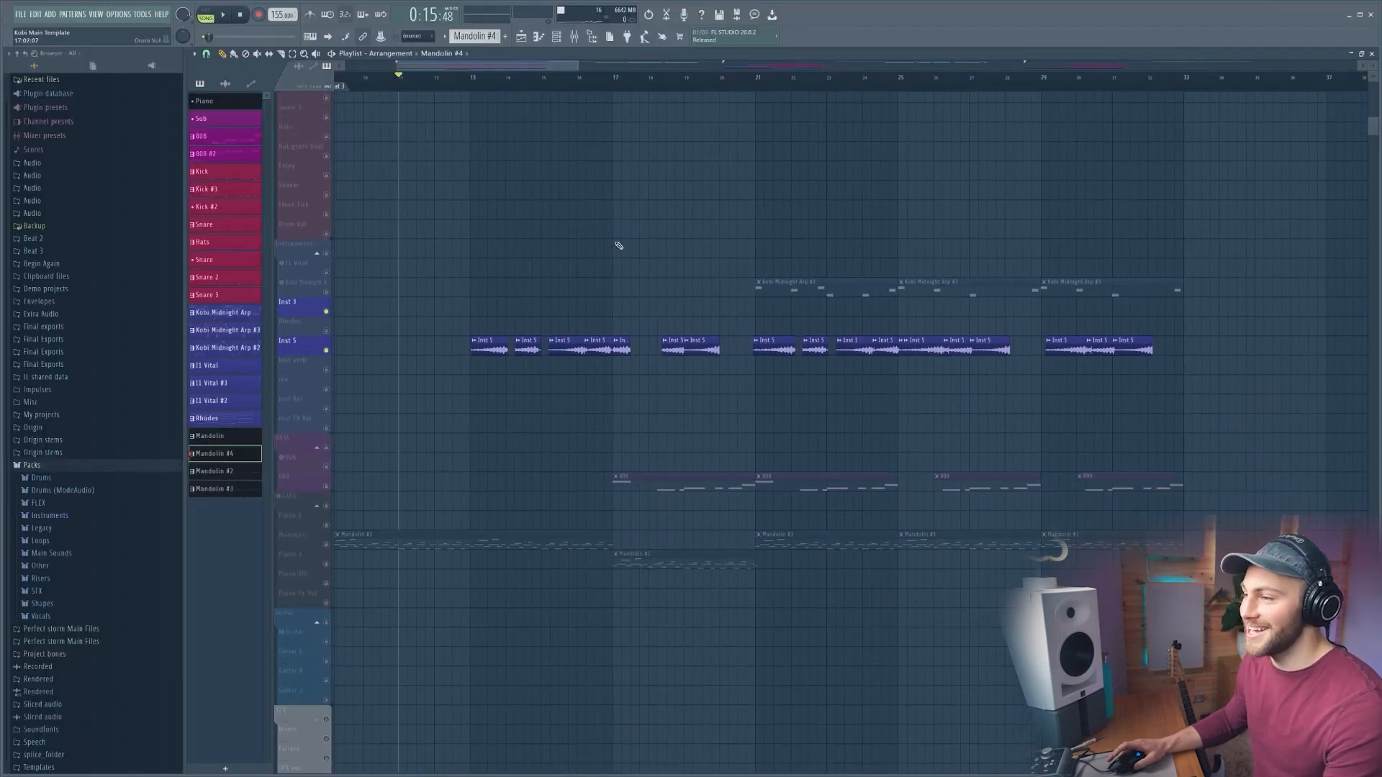
pyautogui.click(328, 253)
pyautogui.click(327, 448)
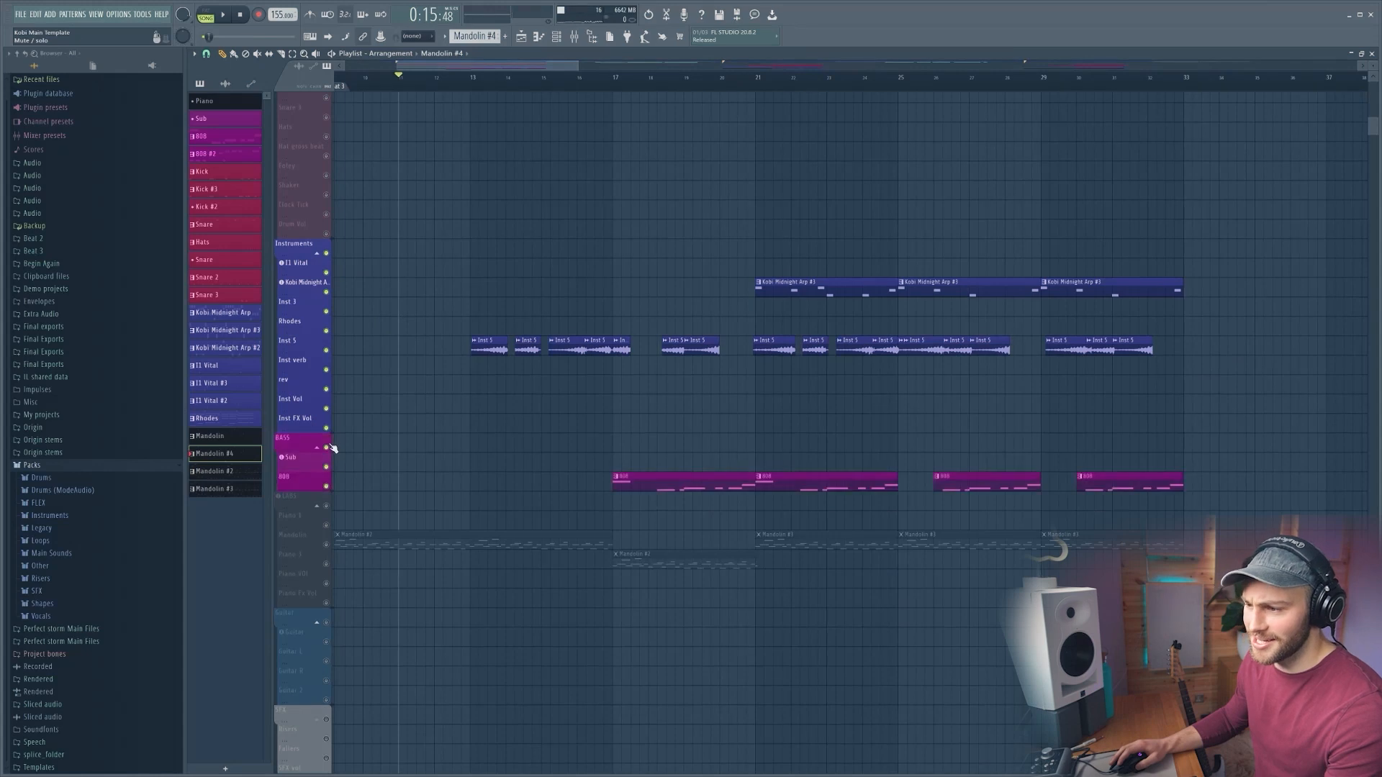
pyautogui.click(328, 506)
# Play back Beat 3 from bar 13 and examine how the Inst 5, Bass and Mandolin clips fit together
pyautogui.scroll(-4, 541, 86)
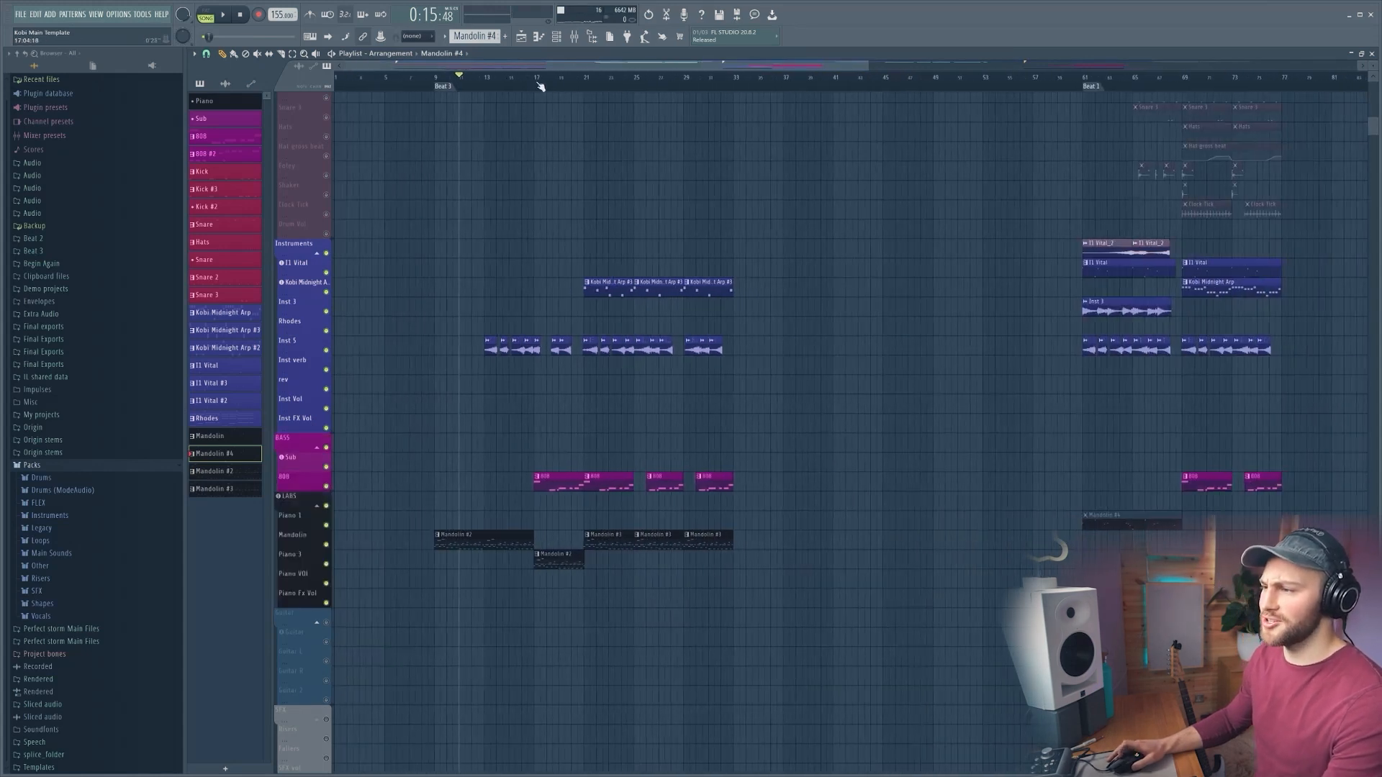
pyautogui.scroll(4, 471, 85)
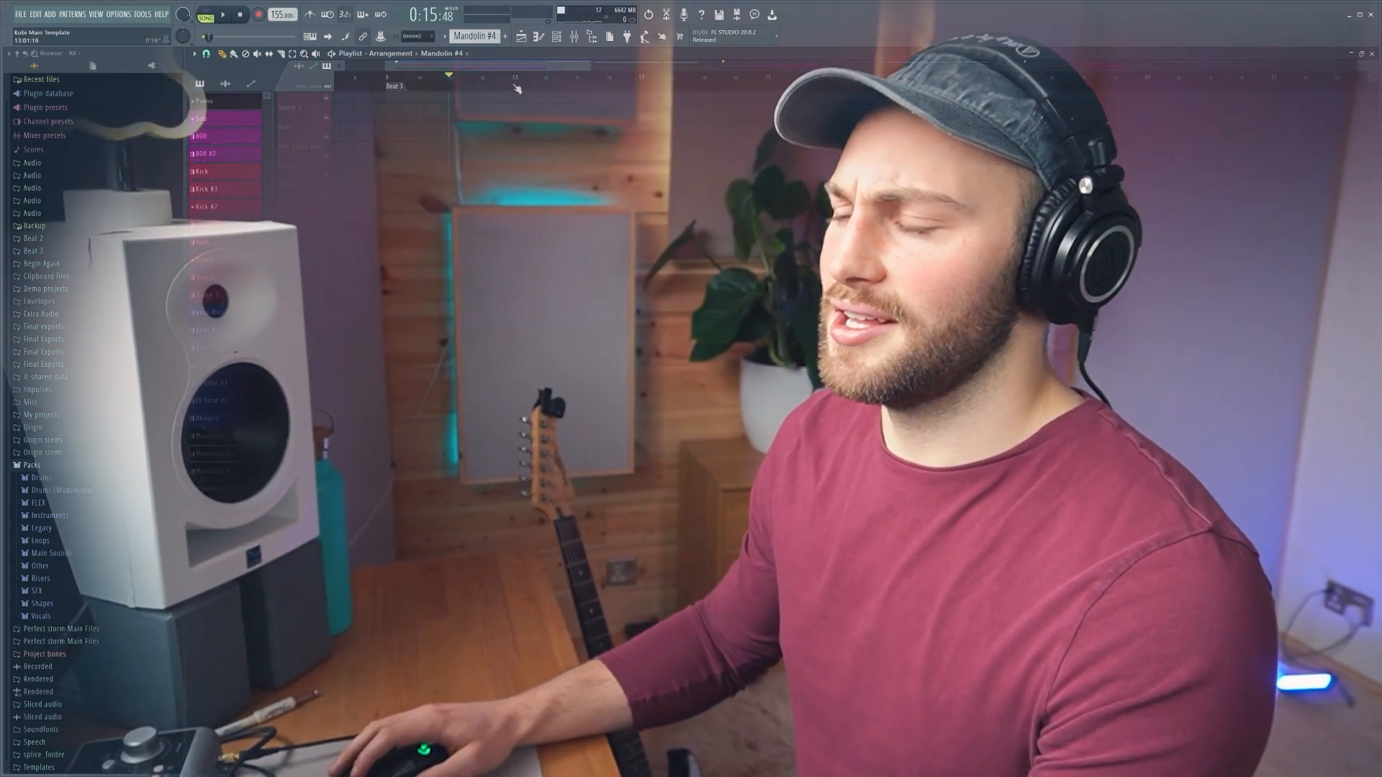
pyautogui.click(516, 83)
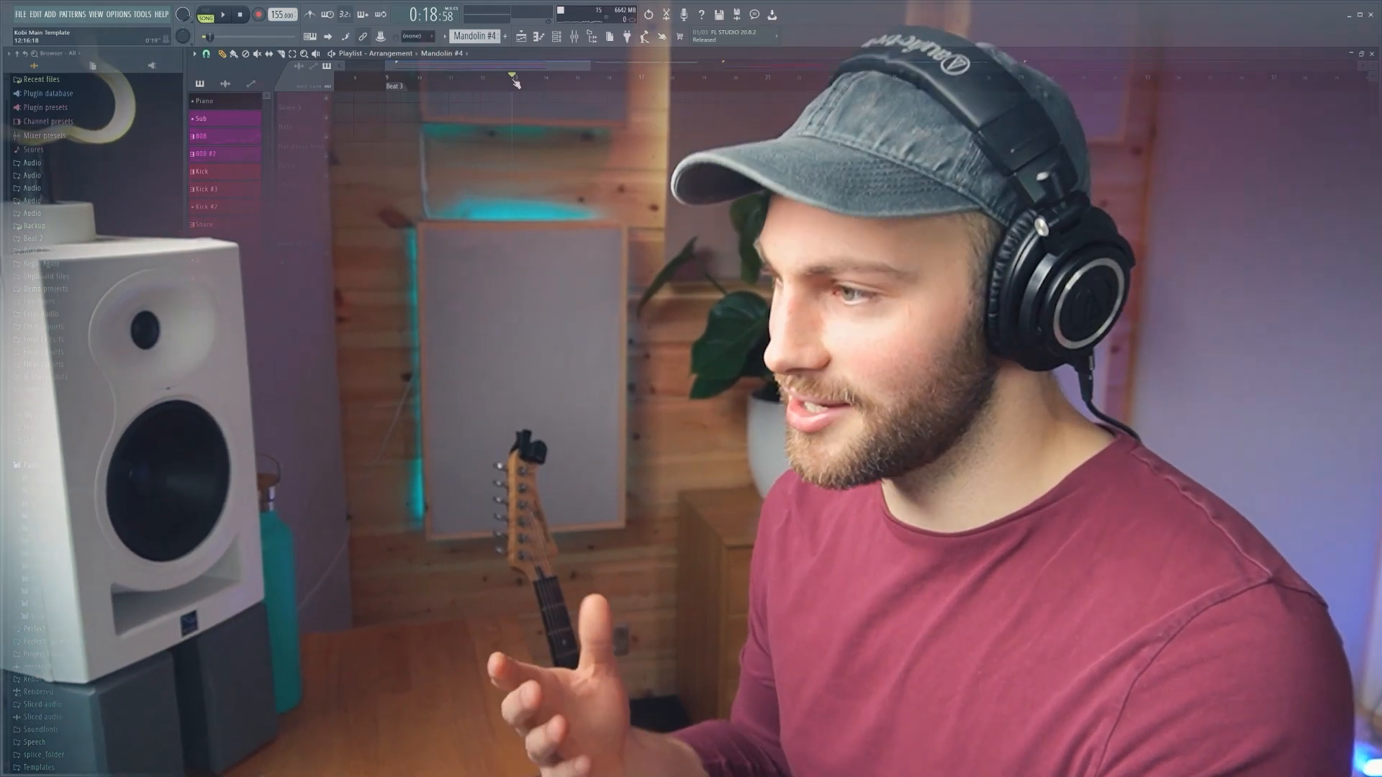
pyautogui.press('space')
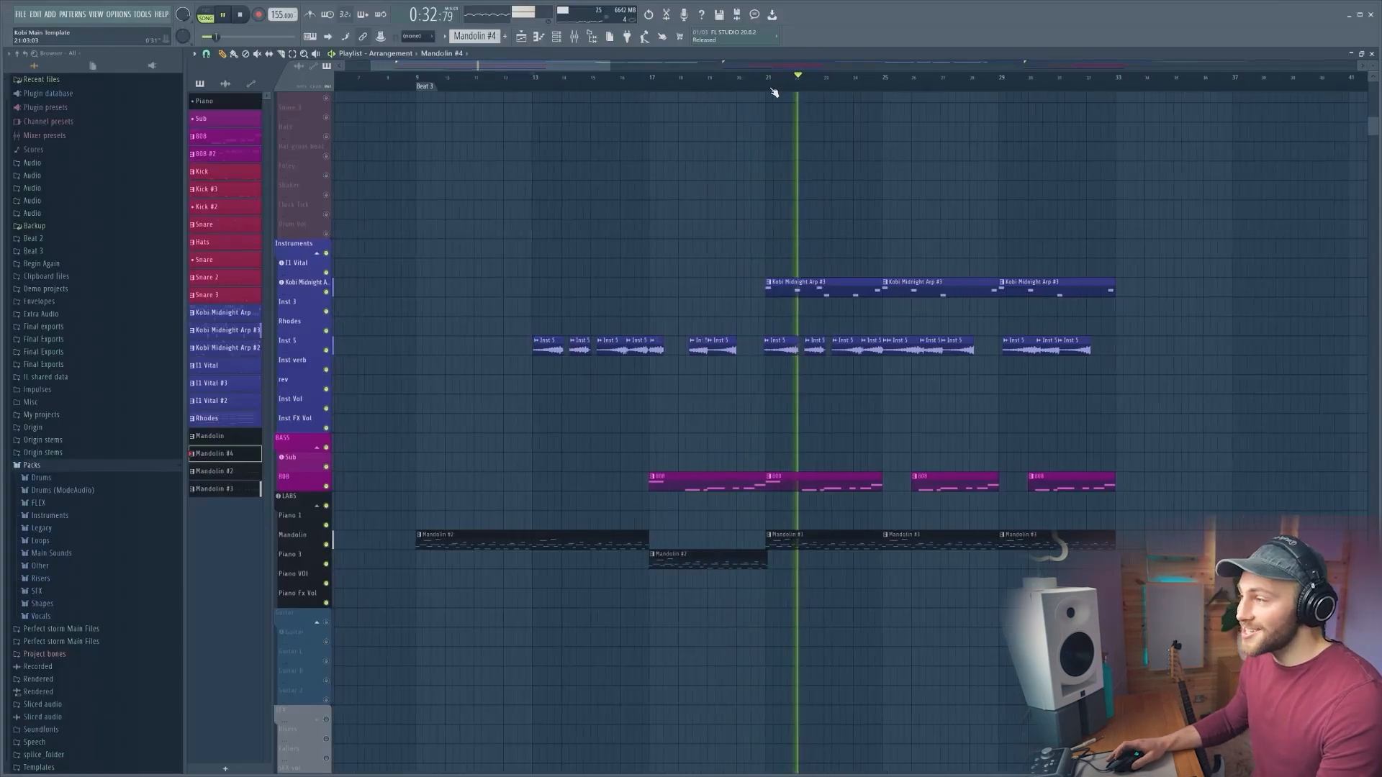
pyautogui.scroll(-3, 822, 21)
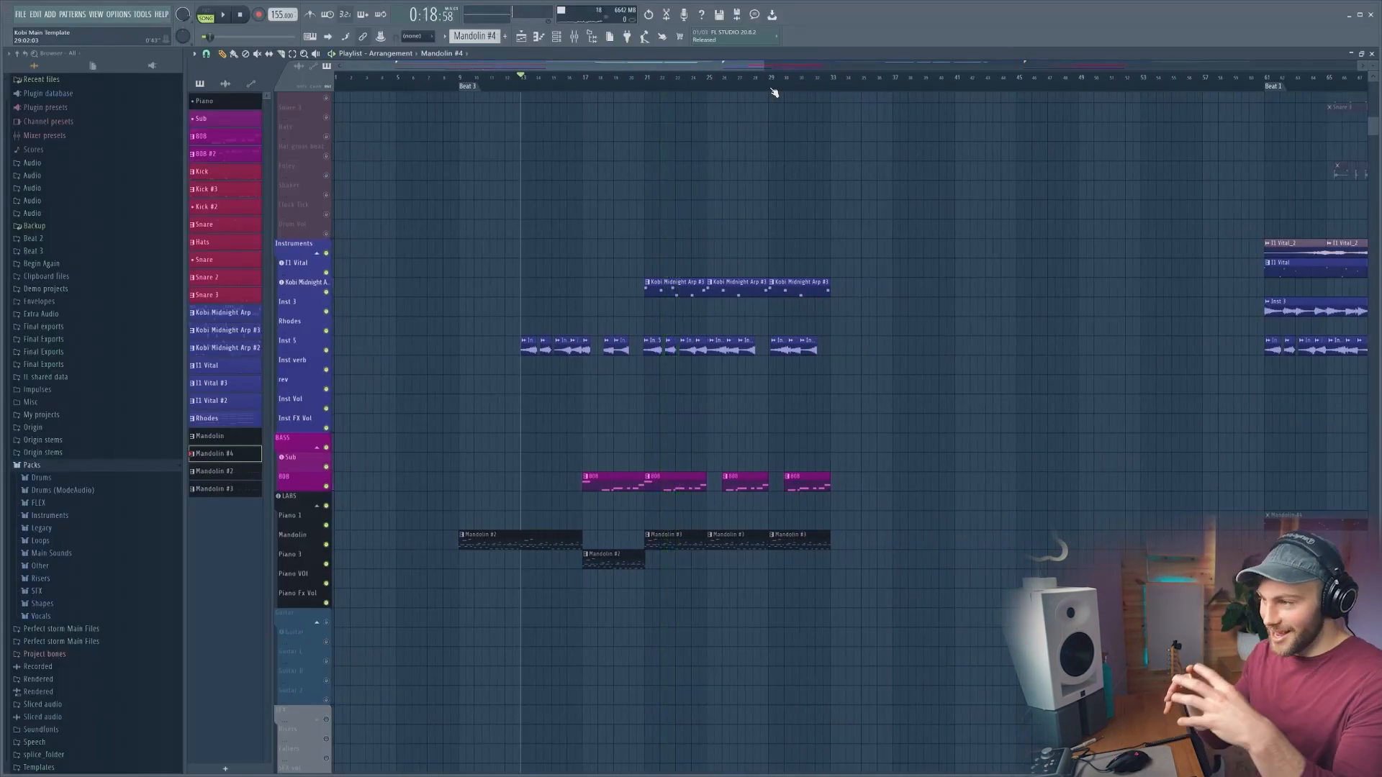
pyautogui.scroll(-3, 773, 92)
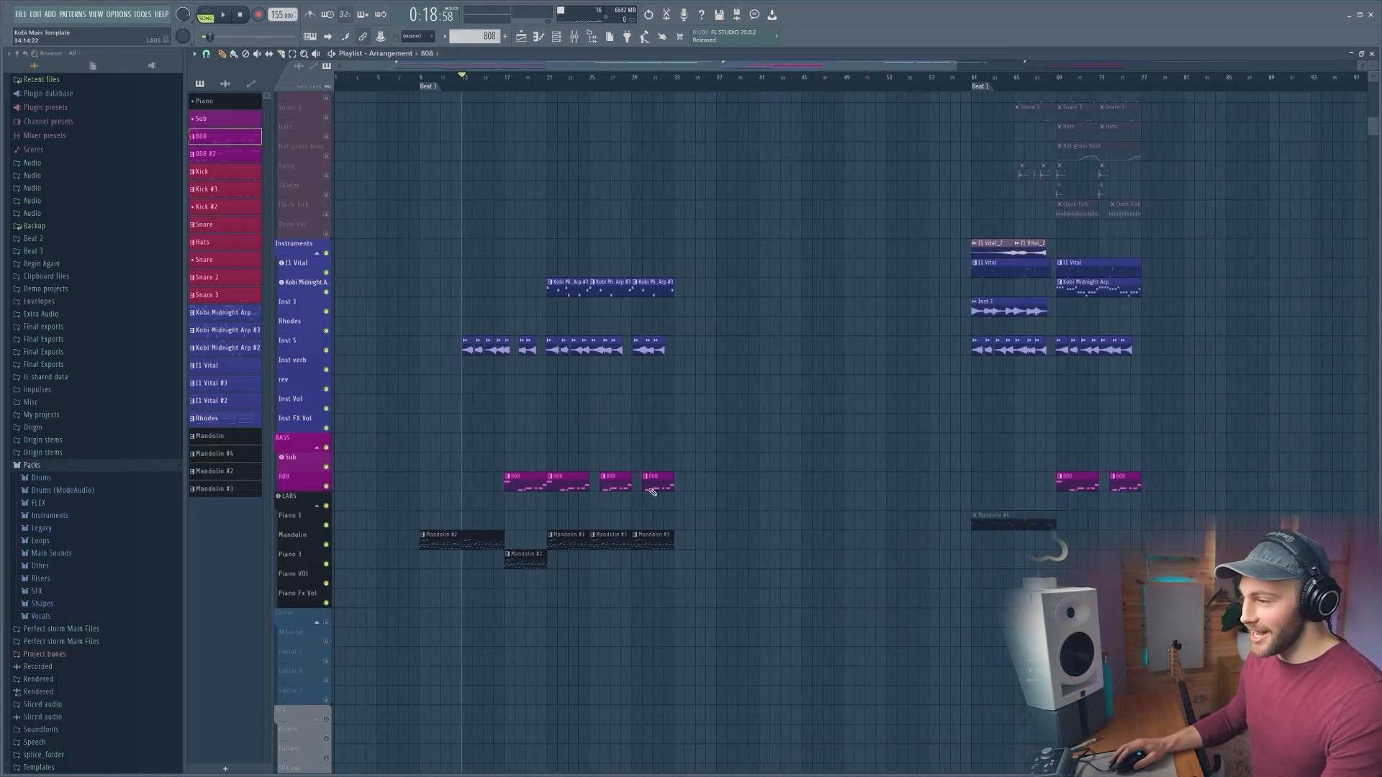
# Enable the Exports, Instrumental and vocal groups in the playlist for playback
pyautogui.scroll(4, 506, 95)
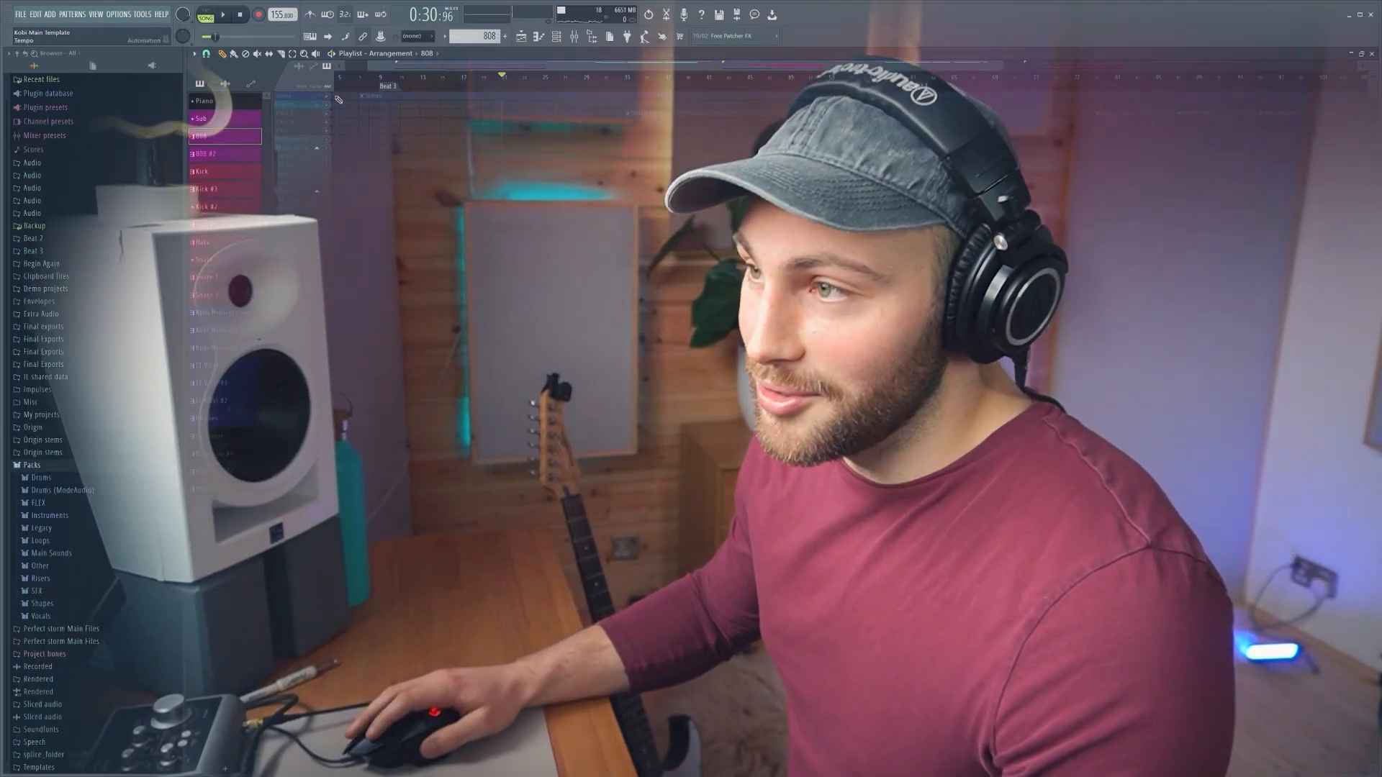
pyautogui.click(327, 105)
pyautogui.click(326, 139)
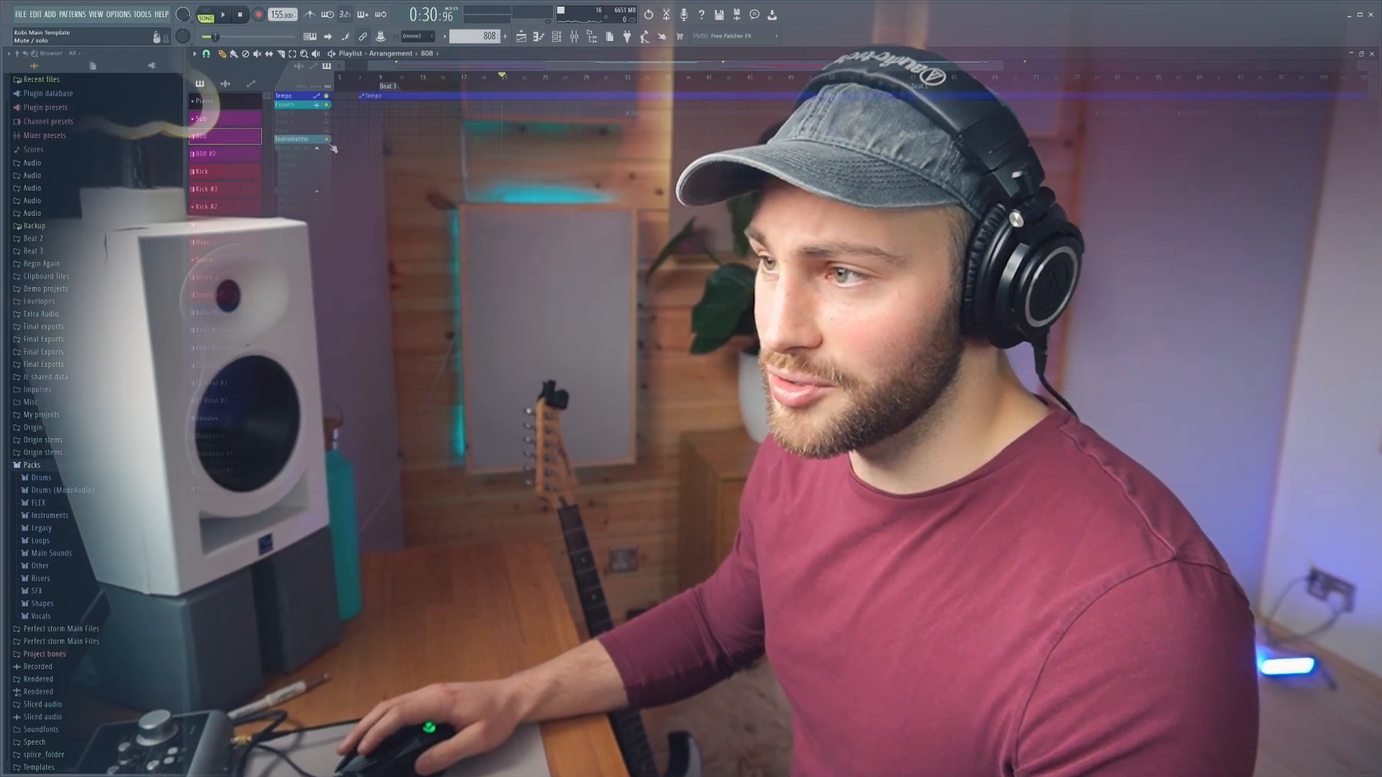
pyautogui.click(327, 147)
pyautogui.click(327, 191)
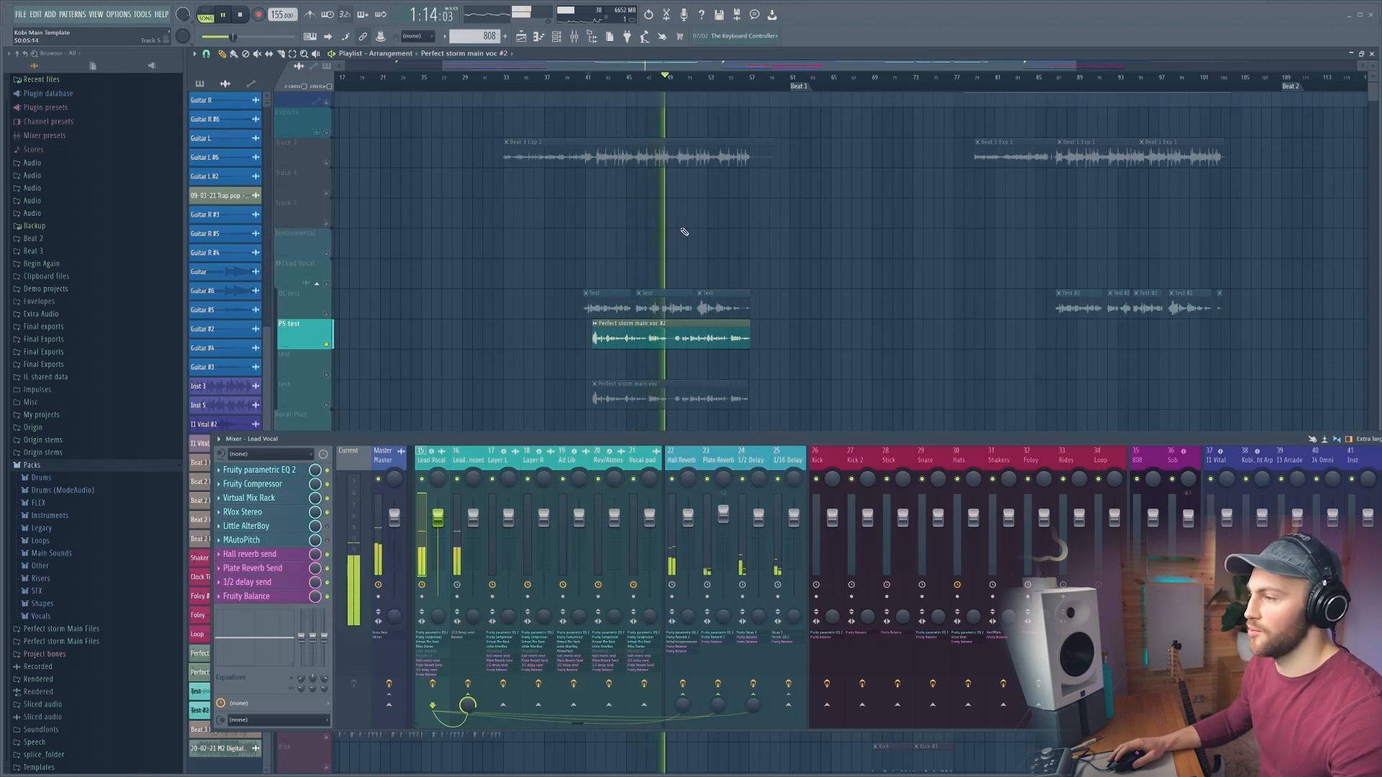
# Open the channel settings of the Perfect storm main voc #2 clip, examine its pitch setting and close them
pyautogui.doubleClick(637, 328)
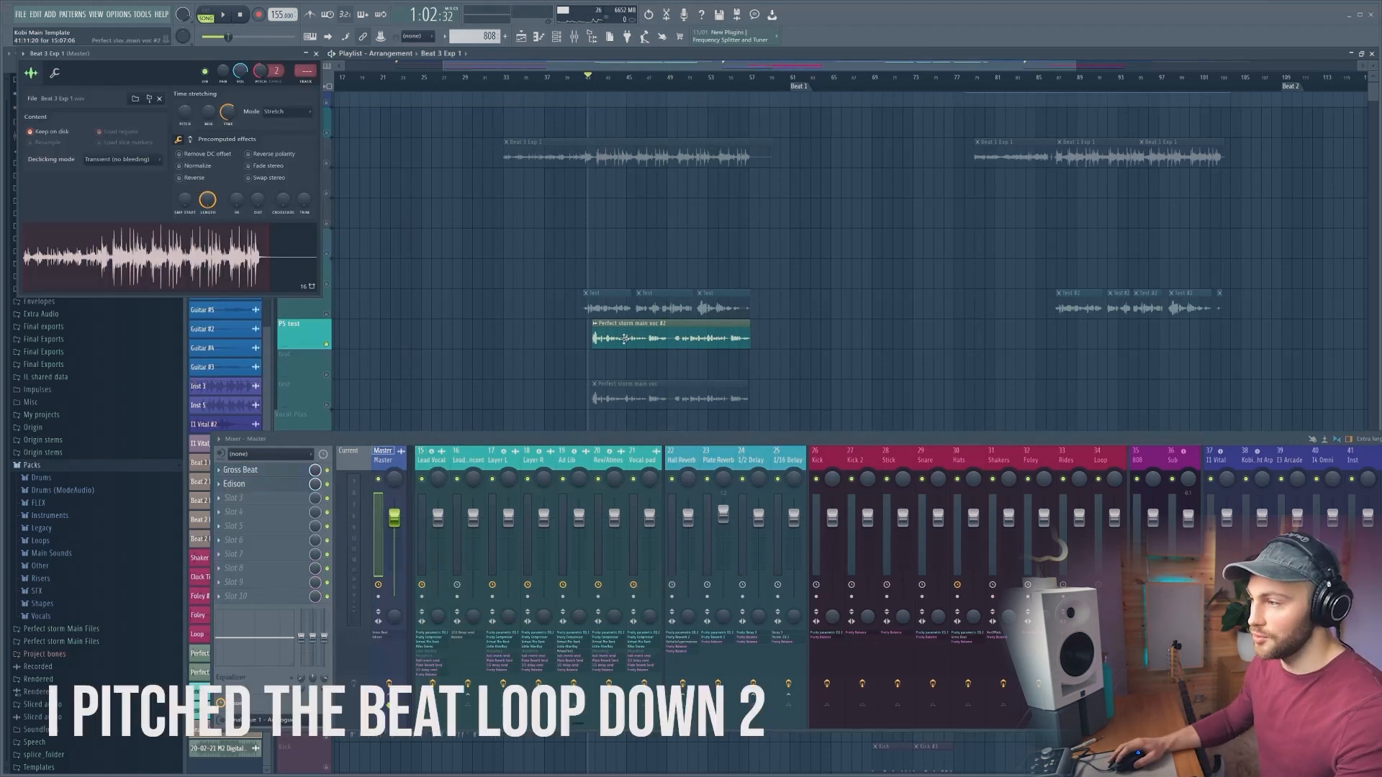
pyautogui.doubleClick(623, 339)
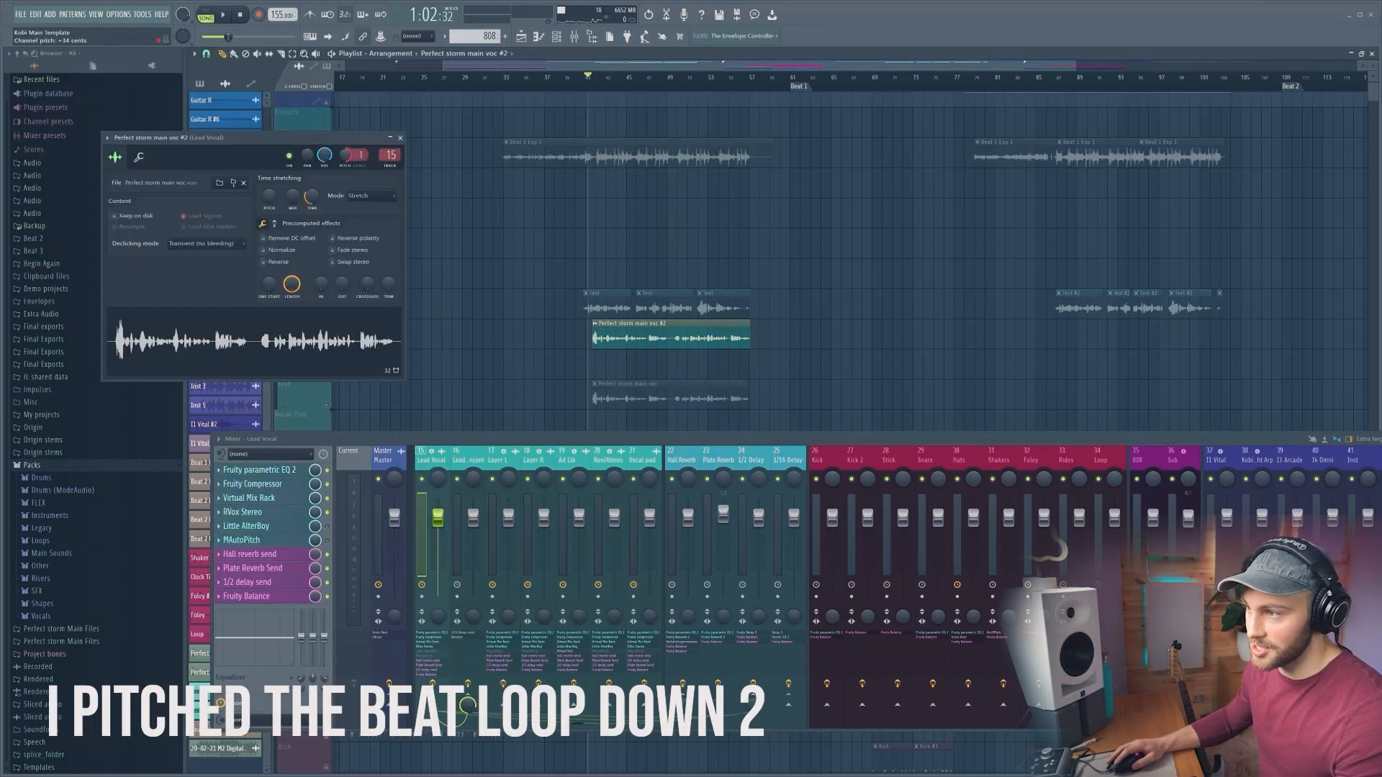
pyautogui.click(400, 138)
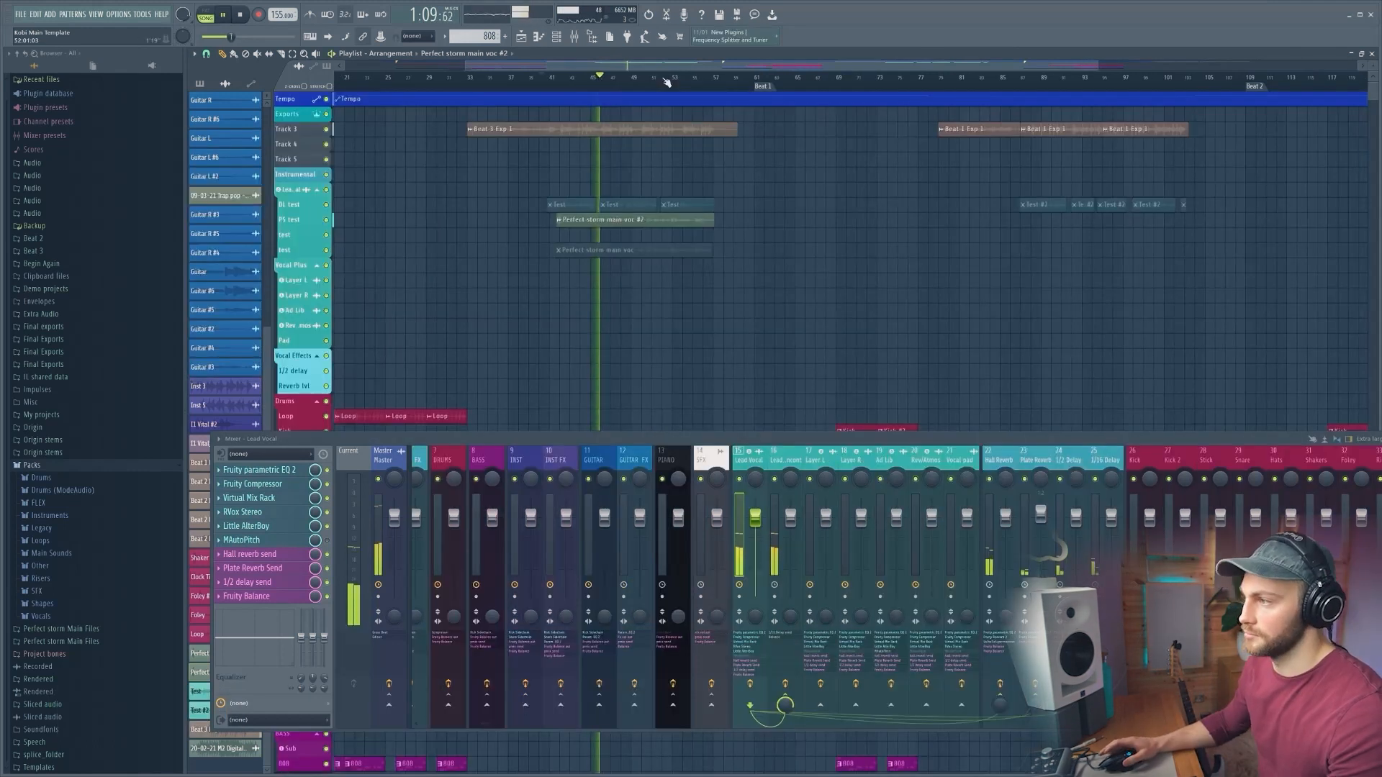
# Play back the Beat 3 Exp 1 export with the Test vocal clips and examine how they line up
pyautogui.scroll(3, 667, 82)
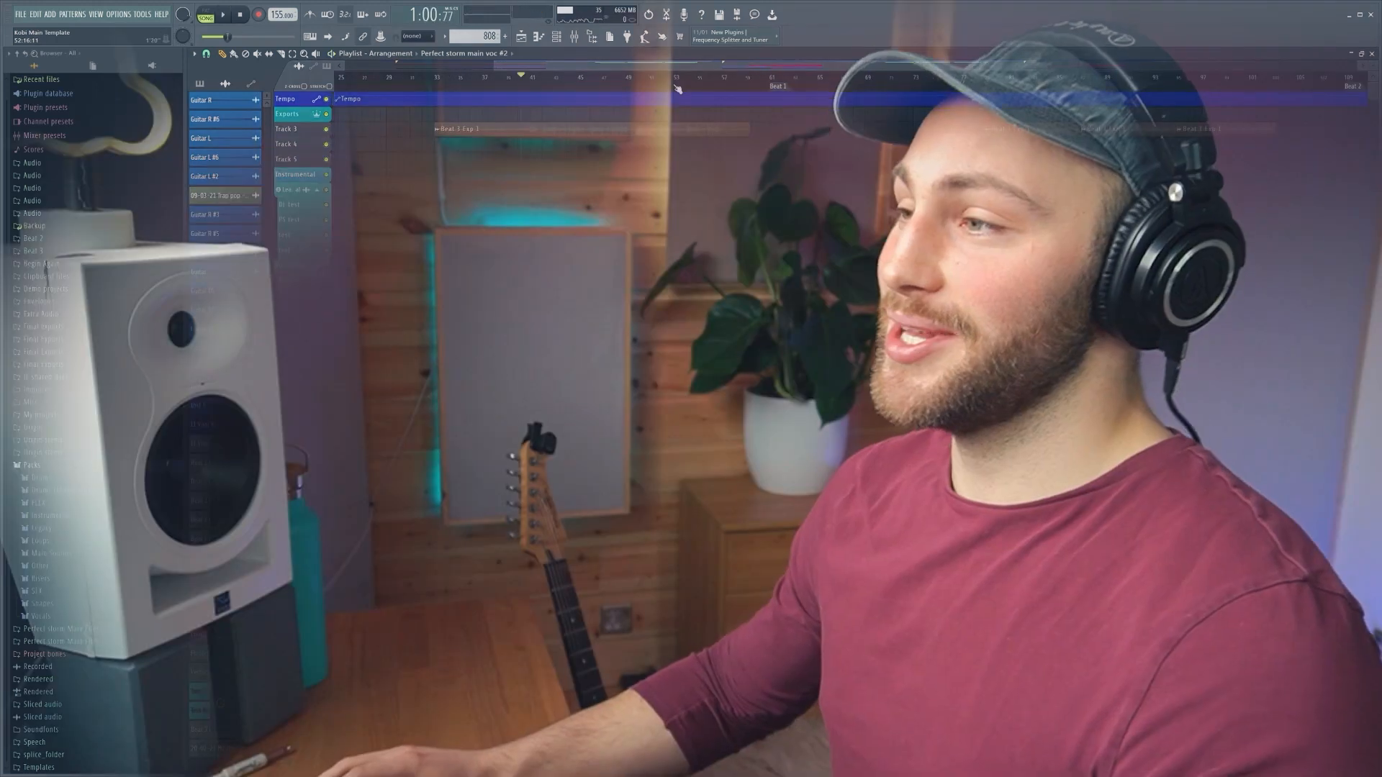
pyautogui.scroll(-2, 678, 88)
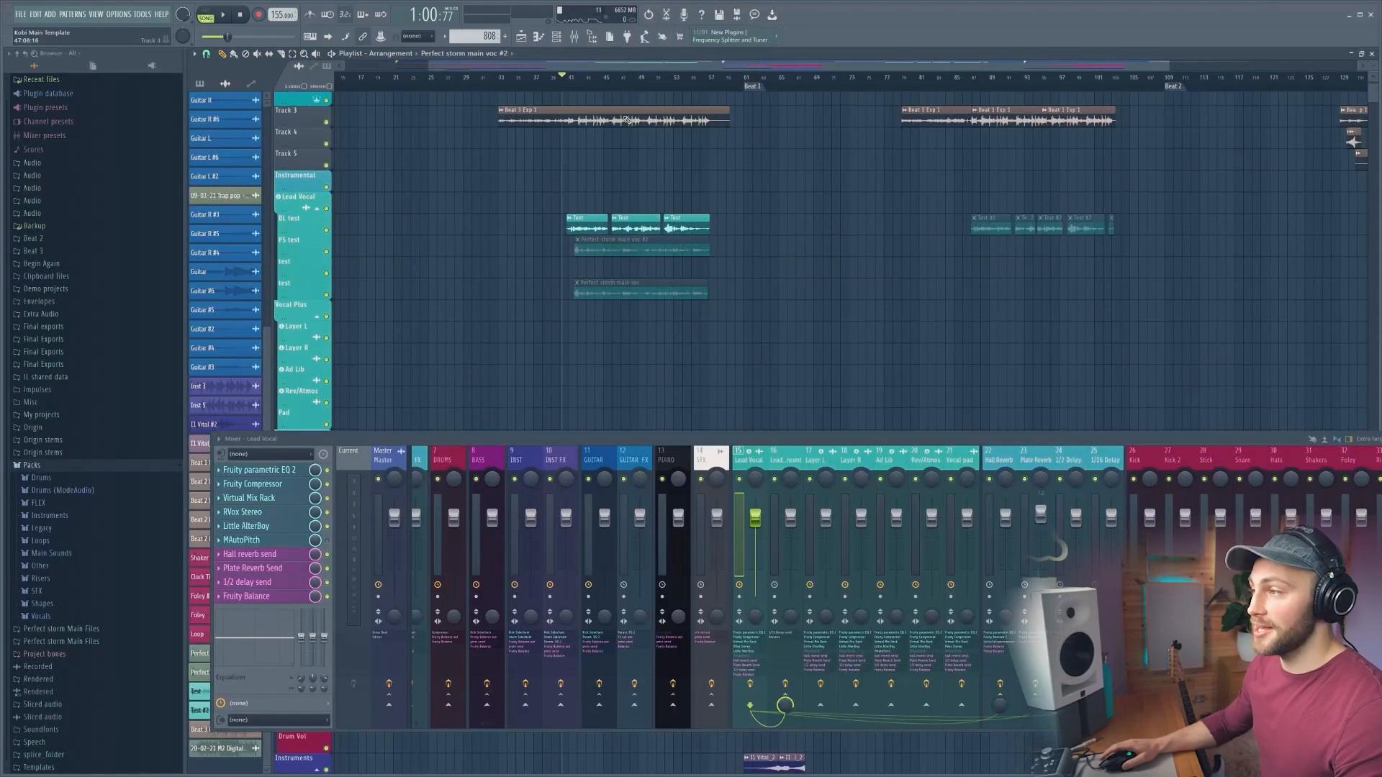
pyautogui.scroll(3, 652, 84)
pyautogui.scroll(2, 639, 190)
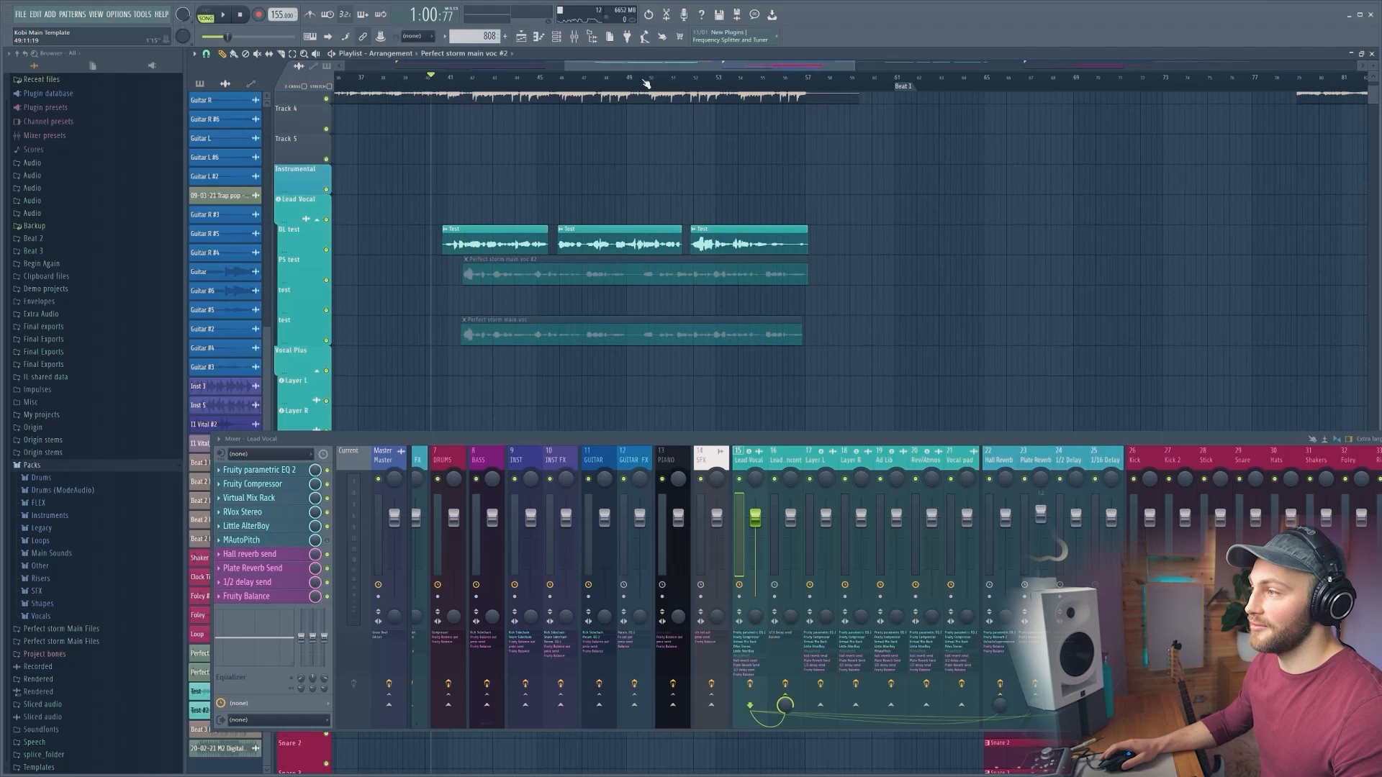
pyautogui.scroll(-3, 647, 84)
pyautogui.scroll(3, 589, 88)
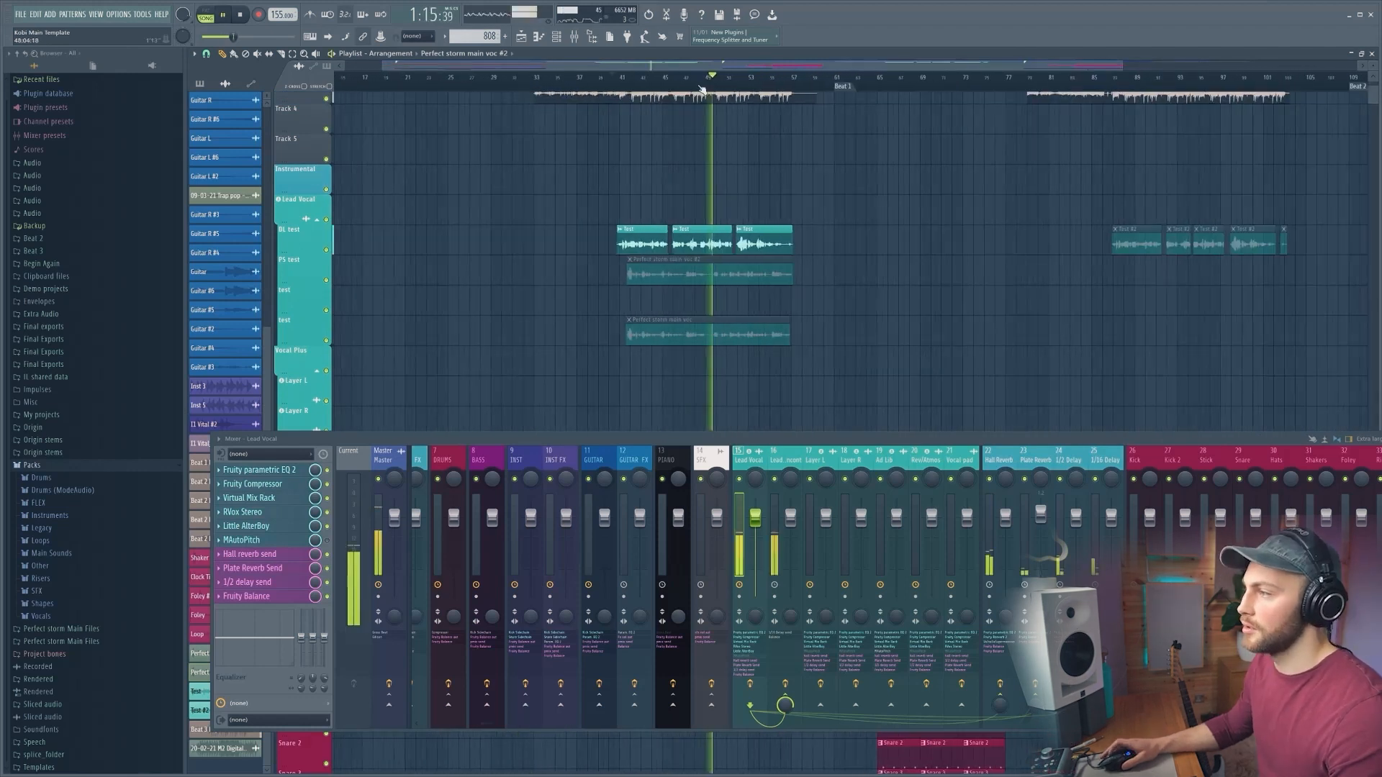
pyautogui.scroll(-2, 701, 88)
pyautogui.scroll(-2, 702, 88)
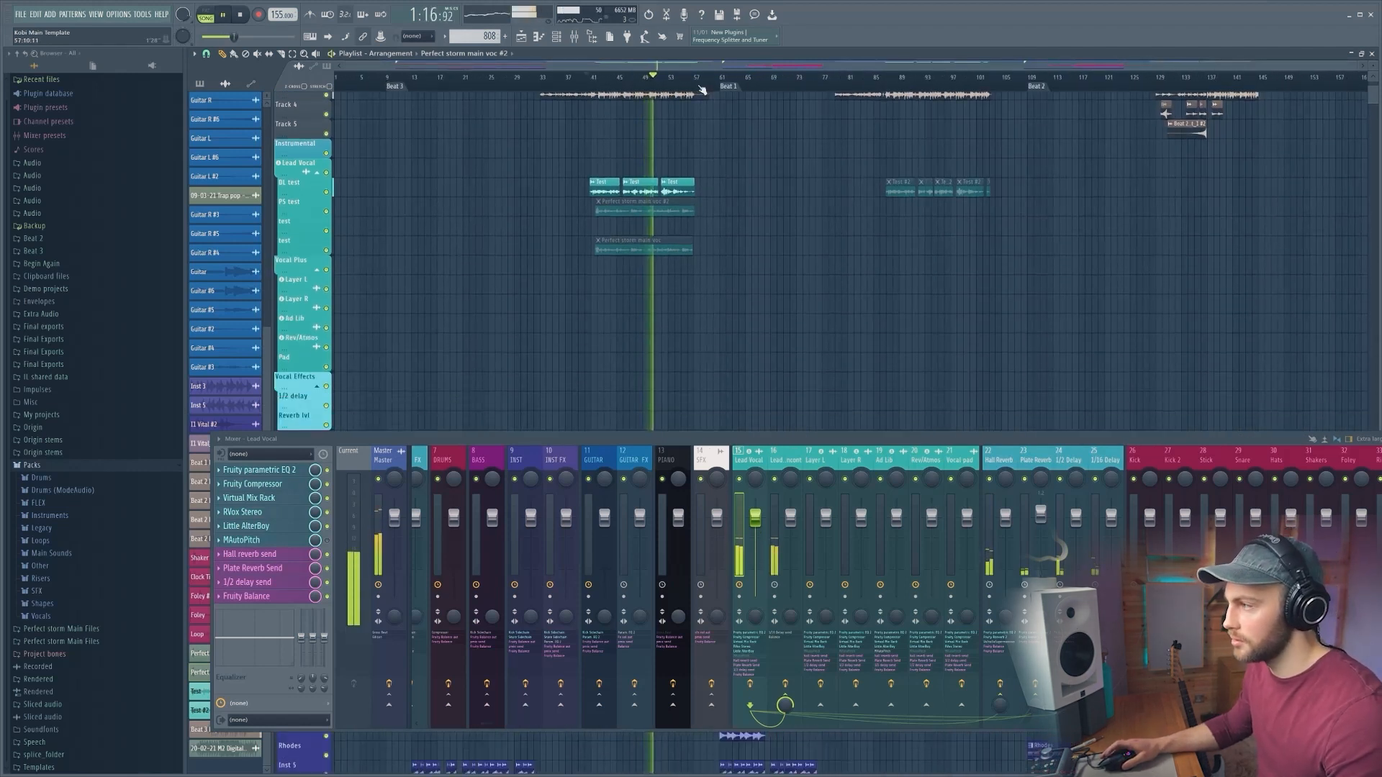
pyautogui.scroll(-2, 691, 173)
pyautogui.scroll(-2, 748, 214)
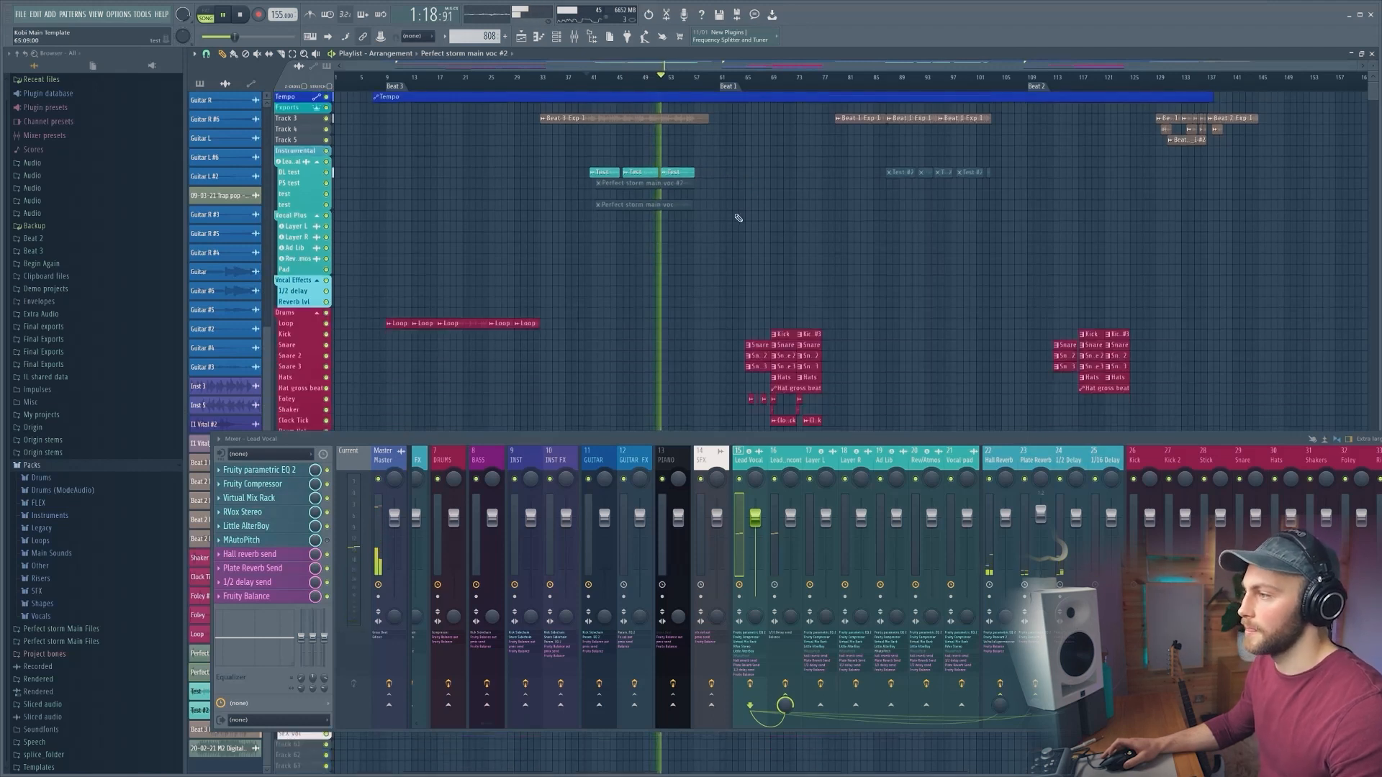
pyautogui.scroll(6, 697, 98)
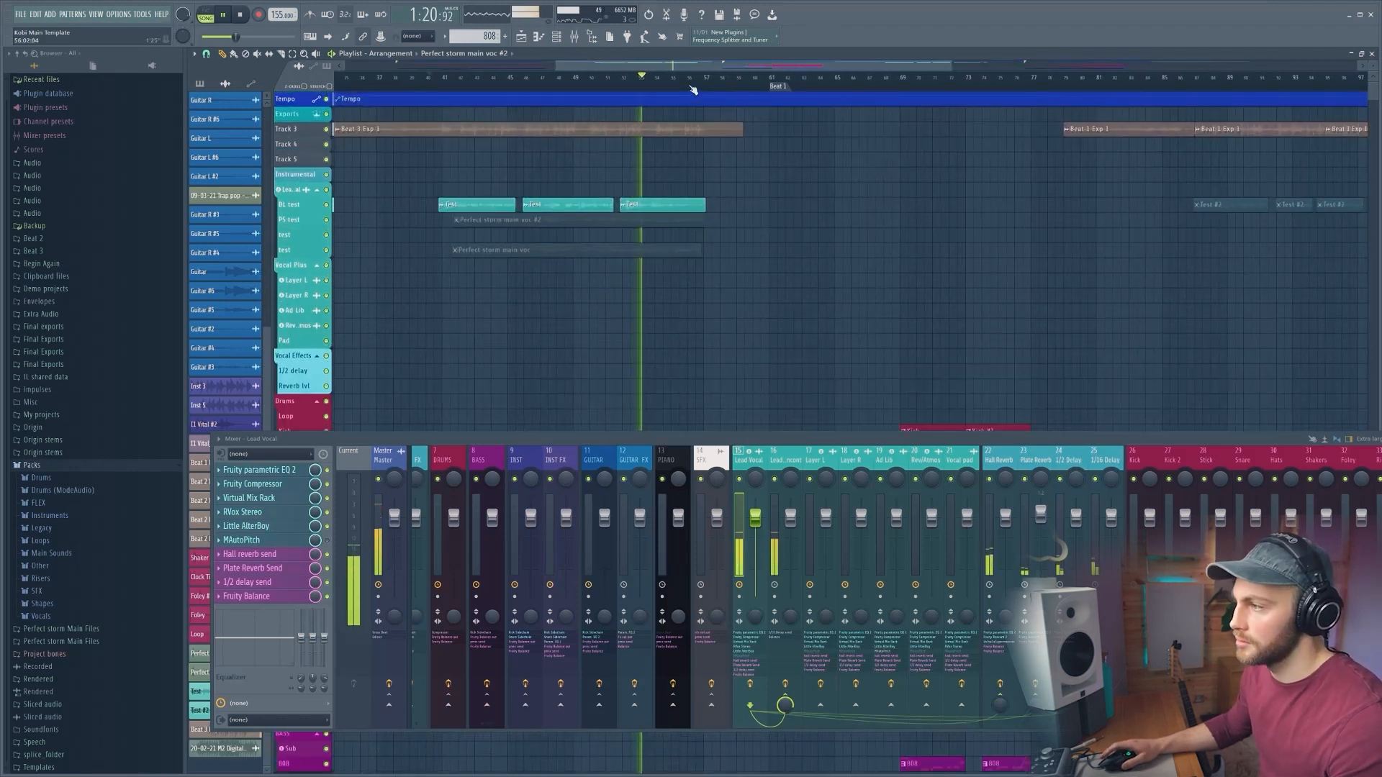
# Play back the Beat 1 Exp 1 clips with the Test #2 vocal clips and examine their alignment before Beat 2
pyautogui.scroll(-3, 693, 89)
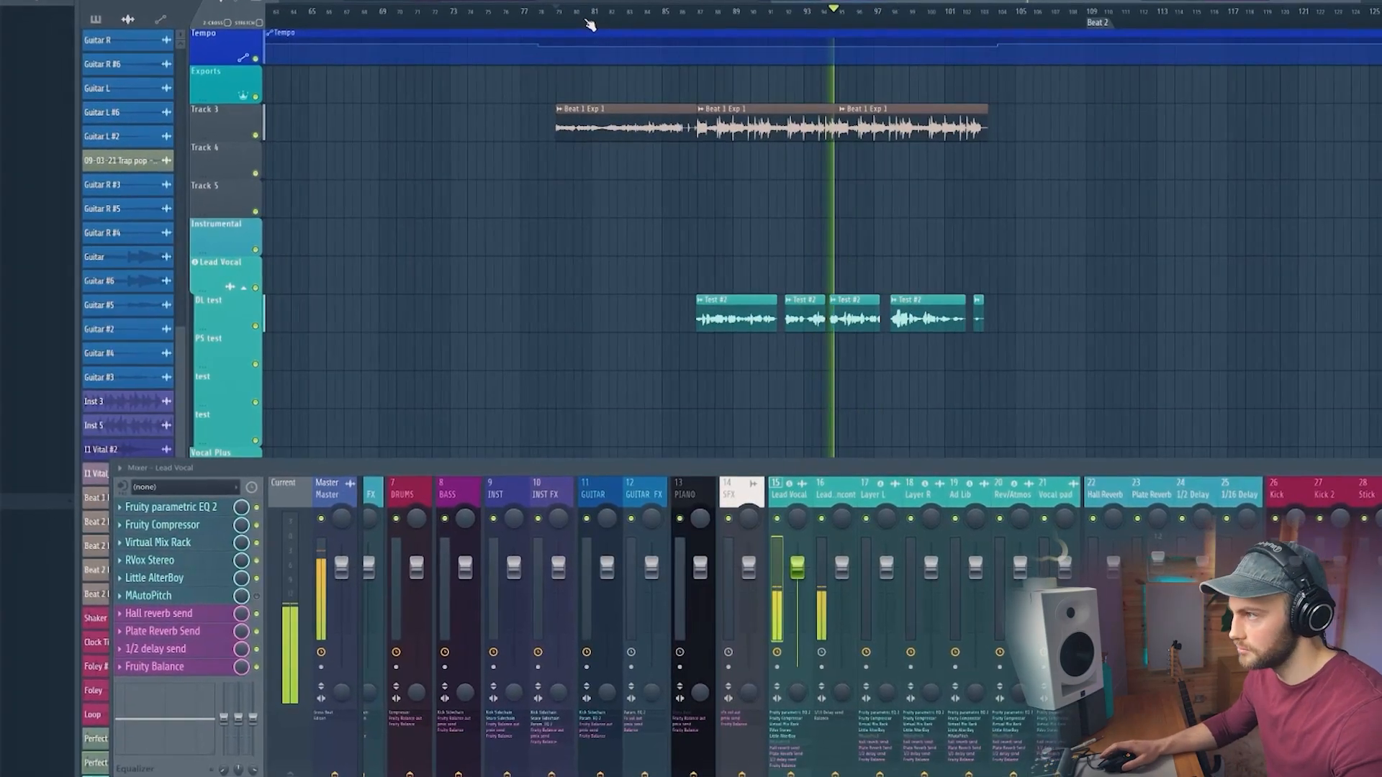
pyautogui.scroll(3, 956, 21)
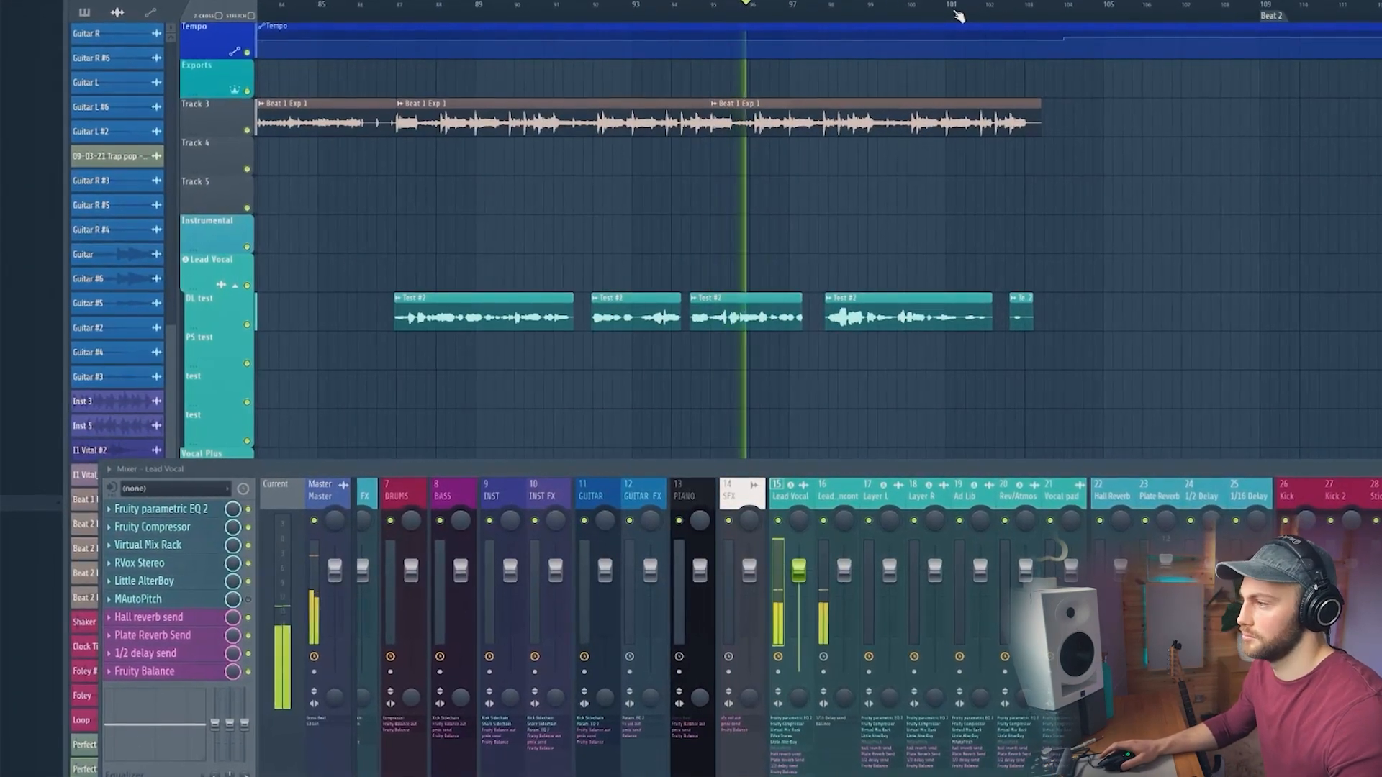
pyautogui.scroll(2, 1007, 13)
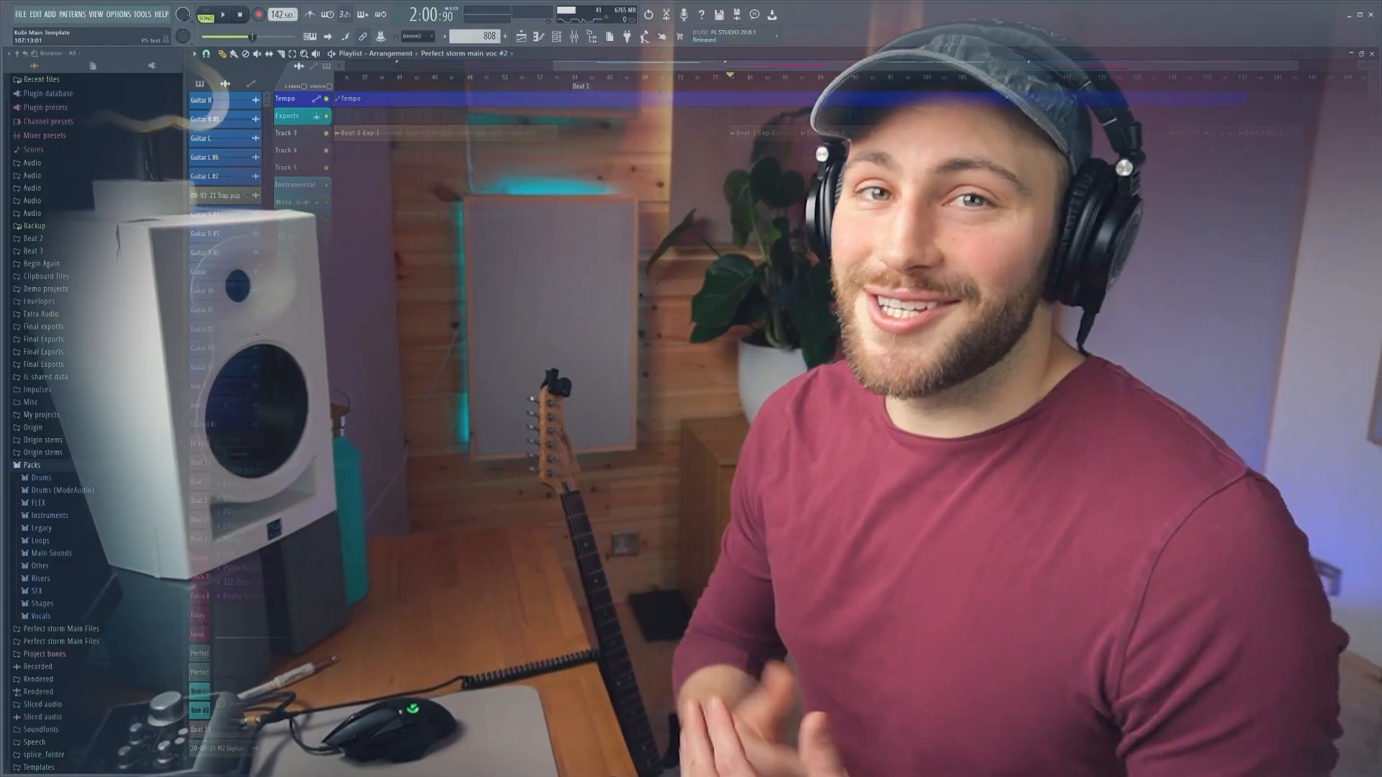